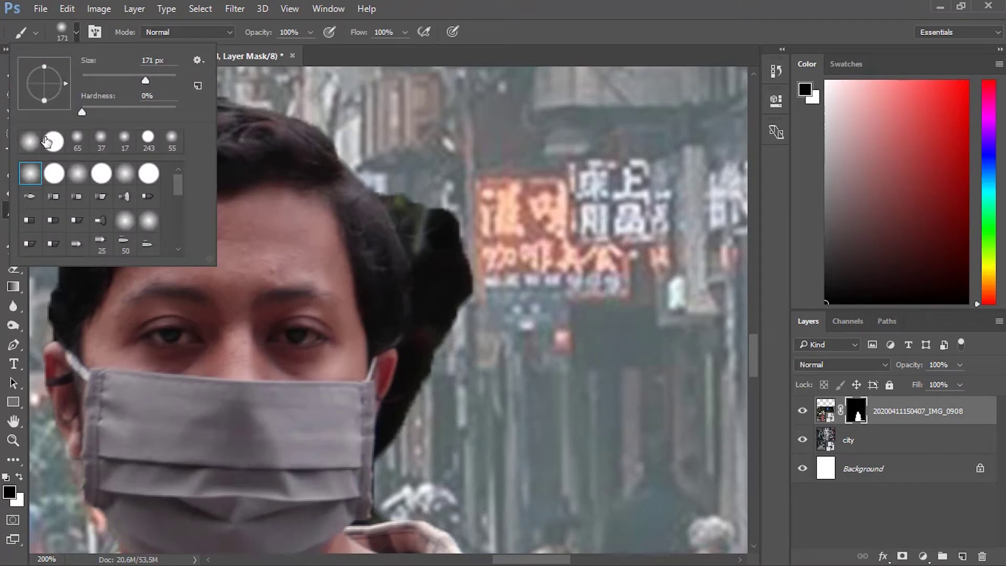
Step: Set the soft brush size to 18 px and paint white on the portrait's layer mask beside the hair above the ear
left_click(98, 78)
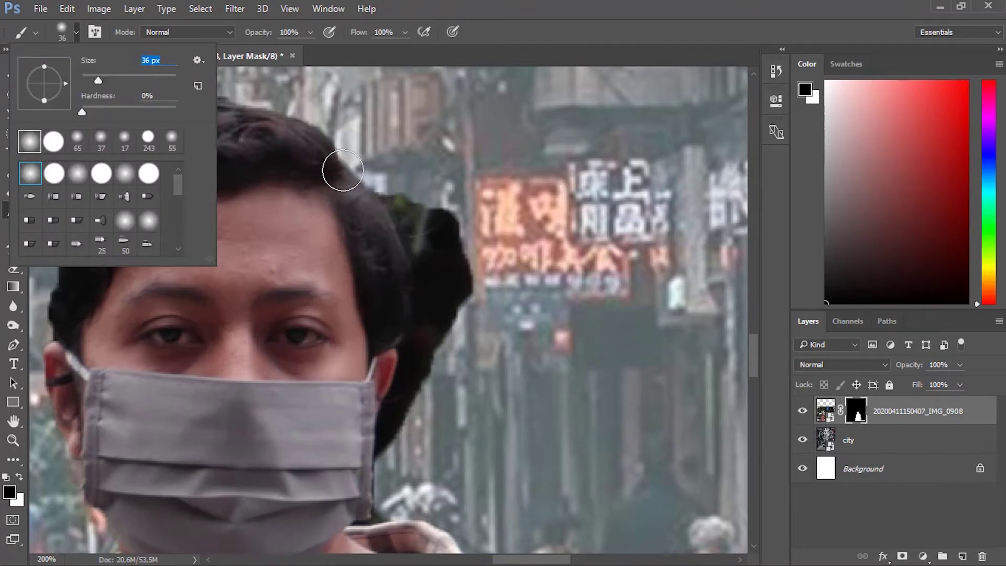
left_click(91, 77)
left_click(20, 474)
left_click(20, 475)
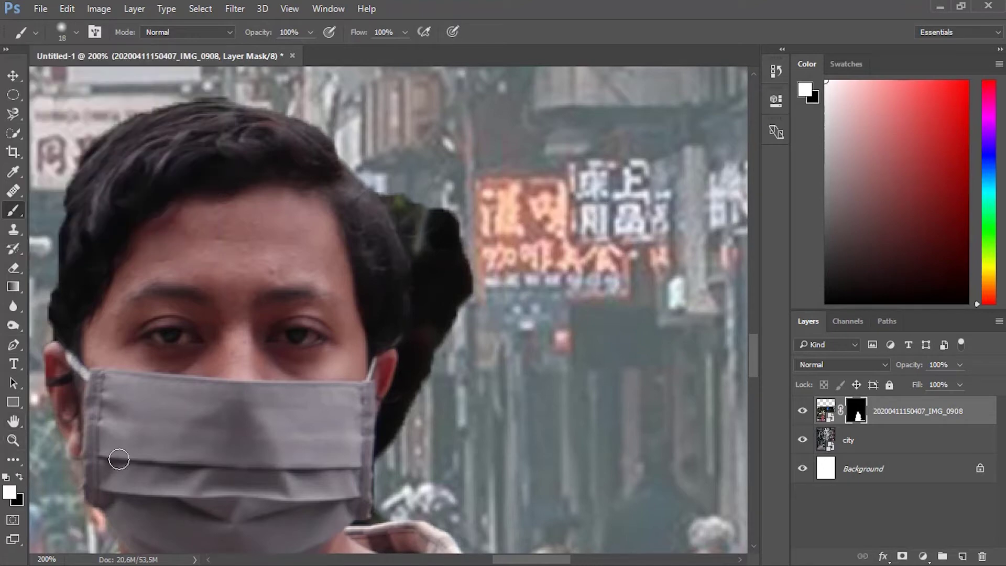
mouse_move(400, 194)
left_mouse_down()
mouse_move(525, 265)
mouse_move(461, 252)
mouse_move(431, 200)
left_mouse_up()
left_click(75, 31)
left_click(75, 31)
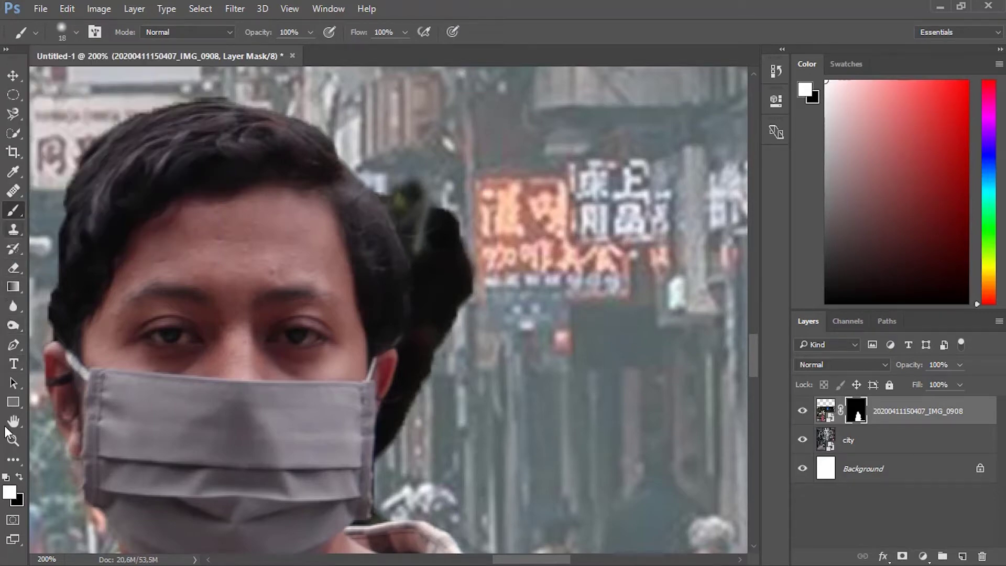
Step: Set the foreground color to black and mask out the dark leftover background beside the hair, ear and mask edge
left_click(17, 478)
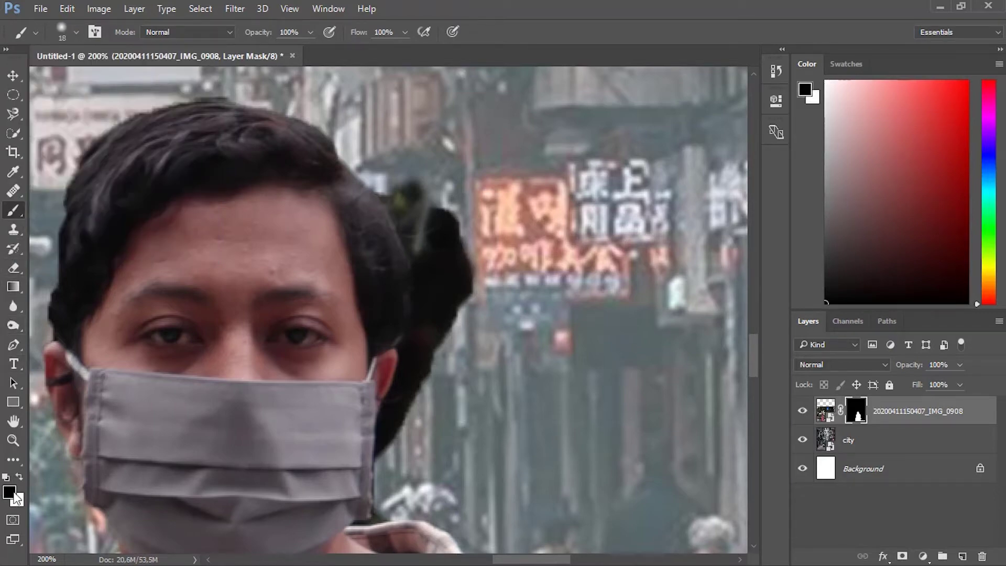
left_click(14, 494)
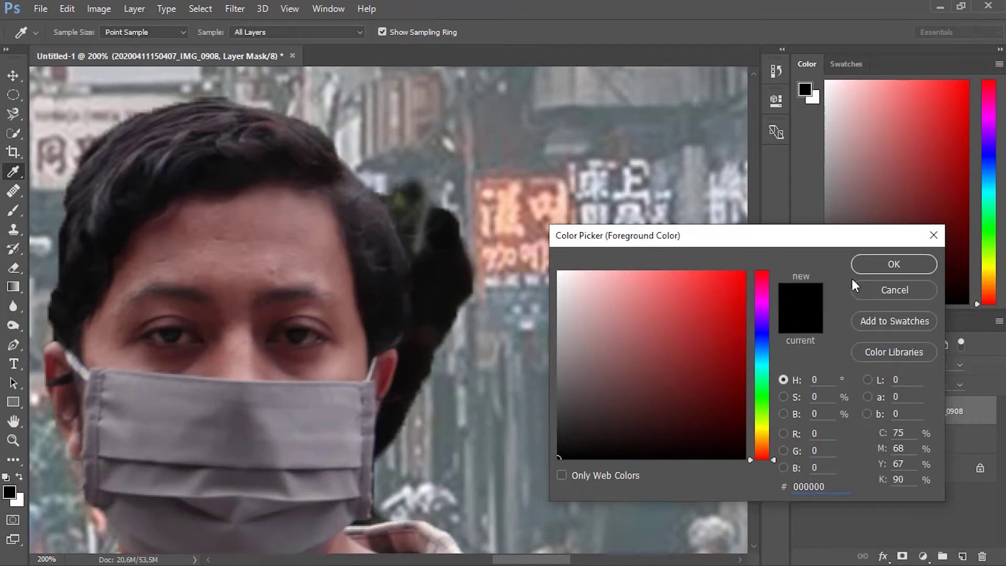
left_click(886, 265)
mouse_move(430, 183)
left_mouse_down()
mouse_move(395, 169)
mouse_move(434, 232)
mouse_move(388, 171)
mouse_move(449, 214)
mouse_move(459, 259)
mouse_move(390, 176)
mouse_move(424, 240)
mouse_move(389, 182)
mouse_move(449, 345)
mouse_move(450, 259)
mouse_move(438, 223)
mouse_move(473, 305)
mouse_move(438, 230)
mouse_move(419, 380)
mouse_move(429, 332)
left_mouse_up()
scroll(429, 332, "down", 3)
mouse_move(419, 233)
left_mouse_down()
mouse_move(403, 312)
mouse_move(422, 257)
mouse_move(420, 243)
mouse_move(399, 336)
mouse_move(397, 289)
mouse_move(388, 350)
left_mouse_up()
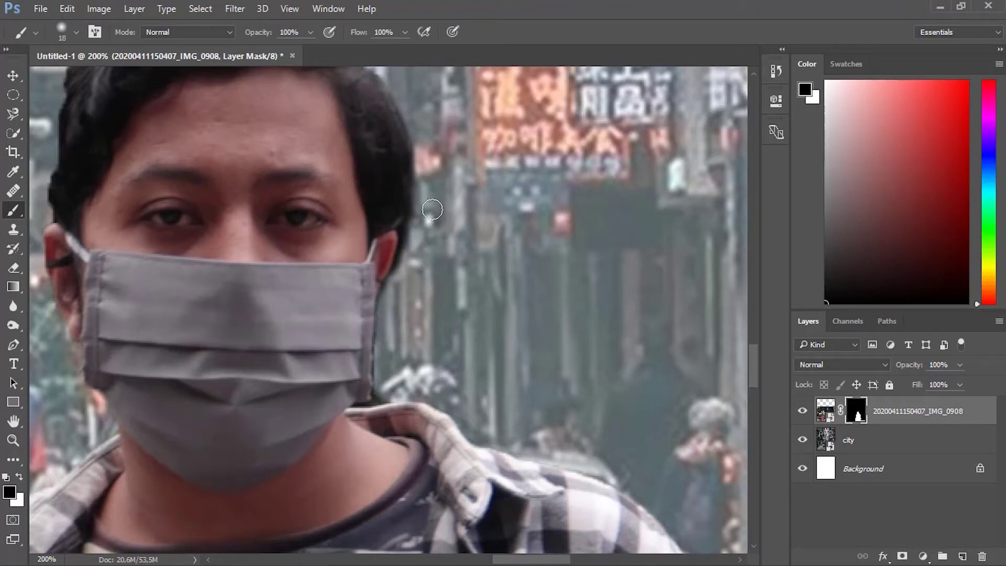
mouse_move(420, 239)
left_mouse_down()
mouse_move(417, 259)
mouse_move(413, 229)
mouse_move(398, 294)
mouse_move(389, 286)
mouse_move(405, 268)
left_mouse_up()
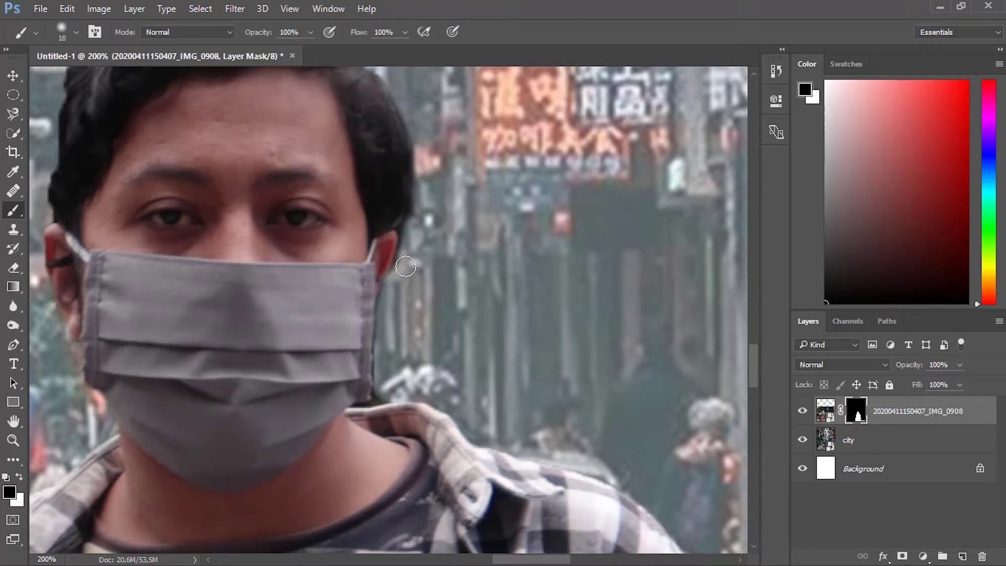
Step: Examine the cutout edges of the man from the hair down to the hands and trousers for leftover background
scroll(263, 246, "down", 1)
scroll(137, 215, "up", 10)
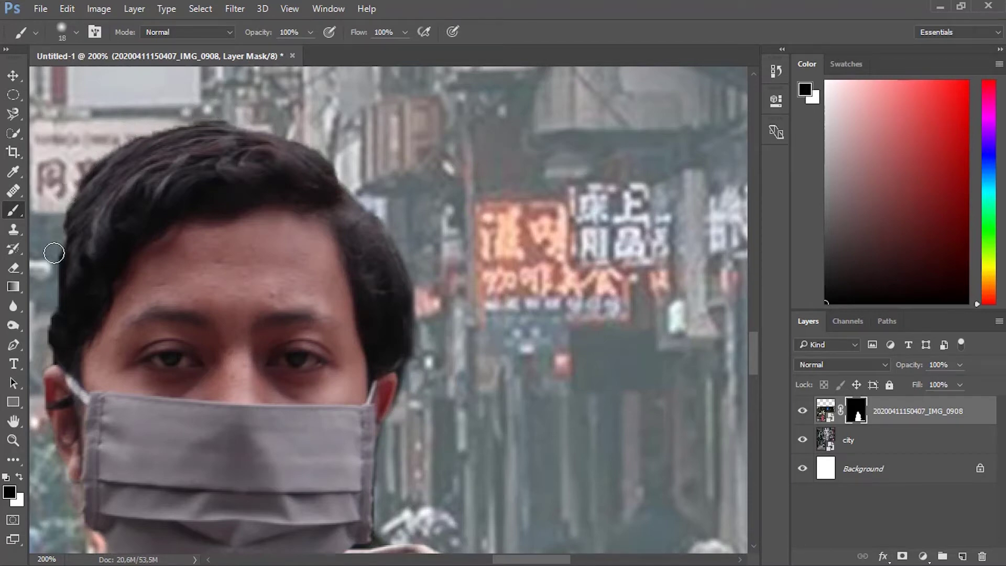
scroll(53, 271, "down", 3)
scroll(53, 270, "down", 3)
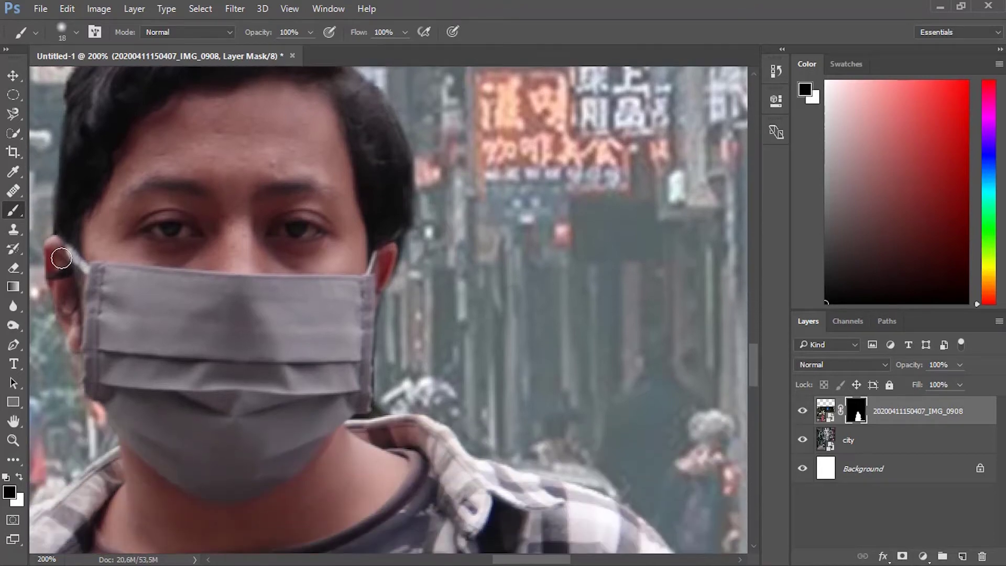
scroll(61, 258, "down", 5)
key("ctrl+minus")
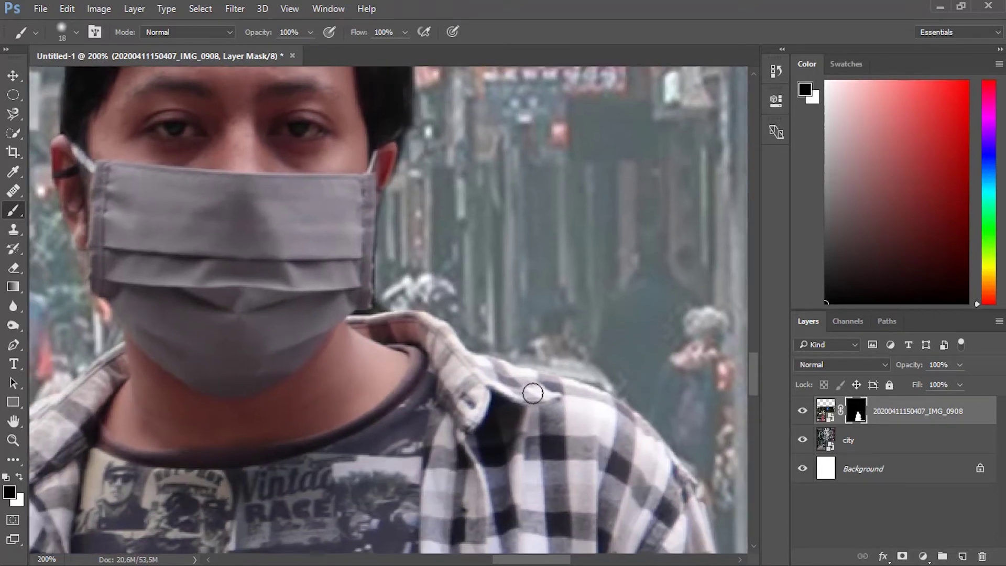
scroll(450, 458, "down", 10)
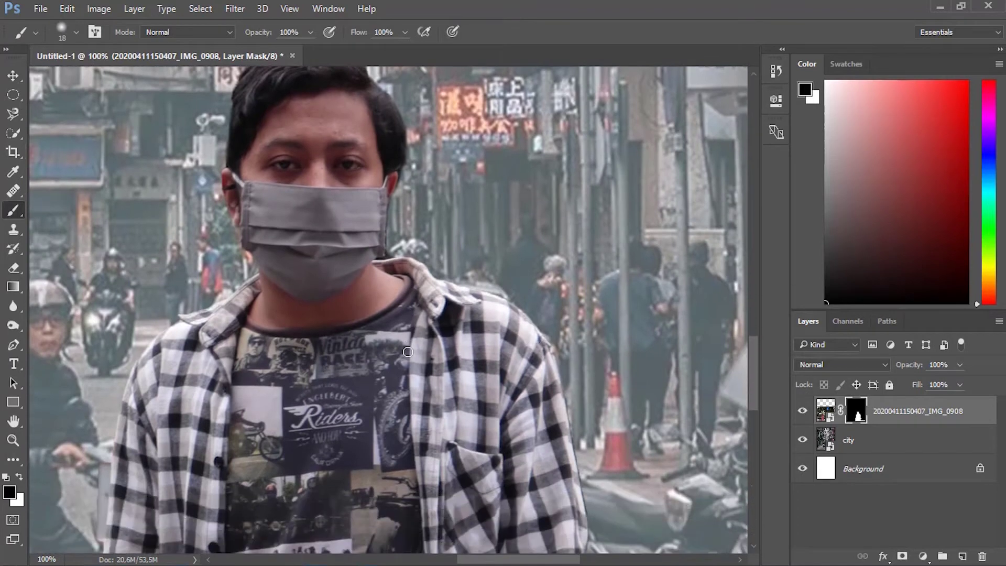
scroll(557, 397, "down", 3)
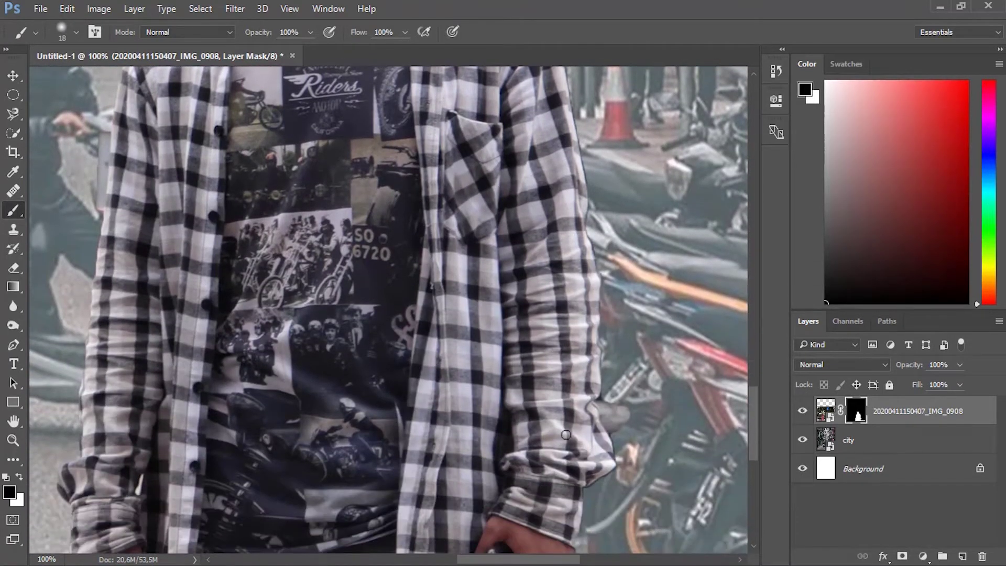
scroll(550, 416, "down", 7)
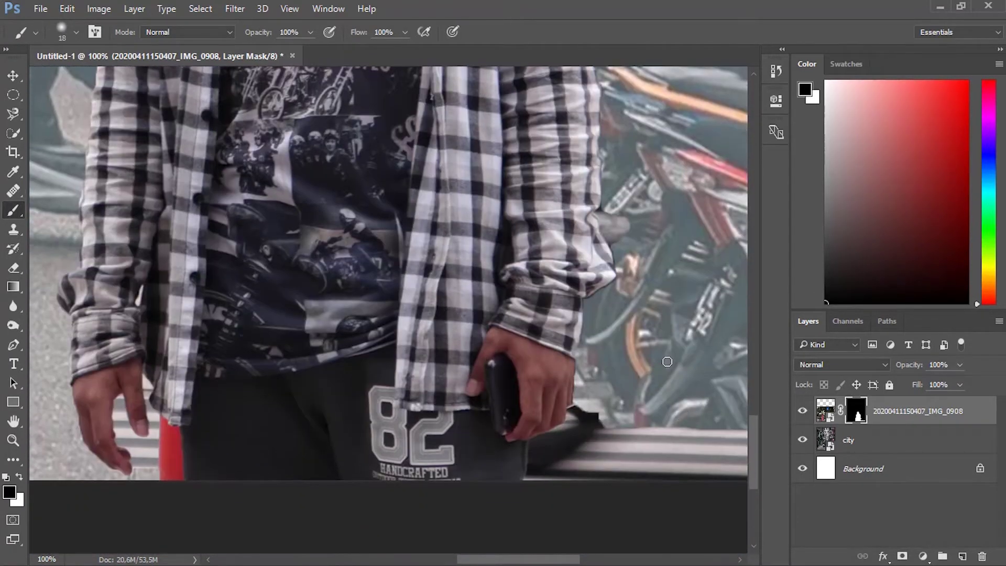
scroll(668, 361, "up", 2)
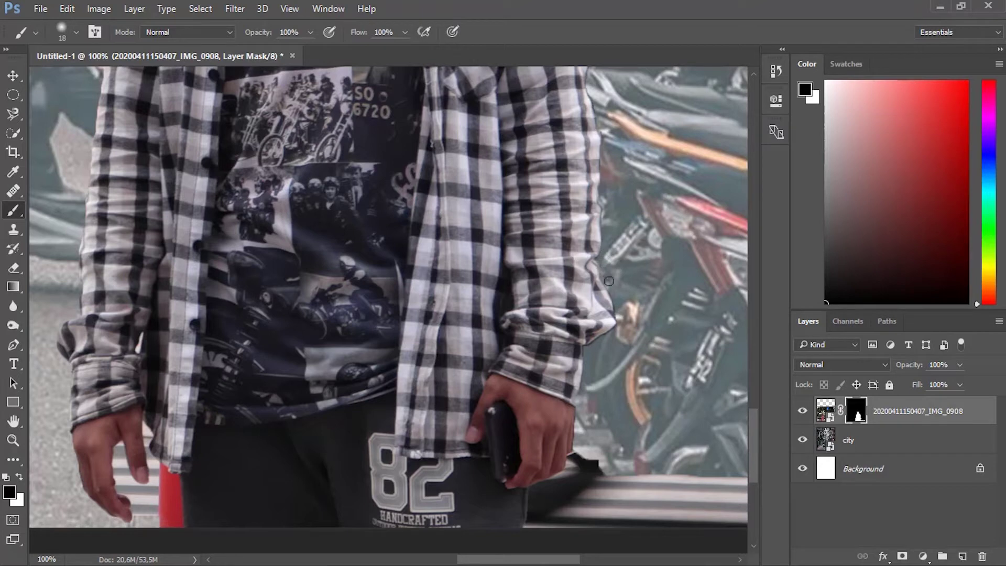
Step: Hide the city layer and mask out the stray spot beside the shirt sleeve above the phone hand
left_click(801, 440)
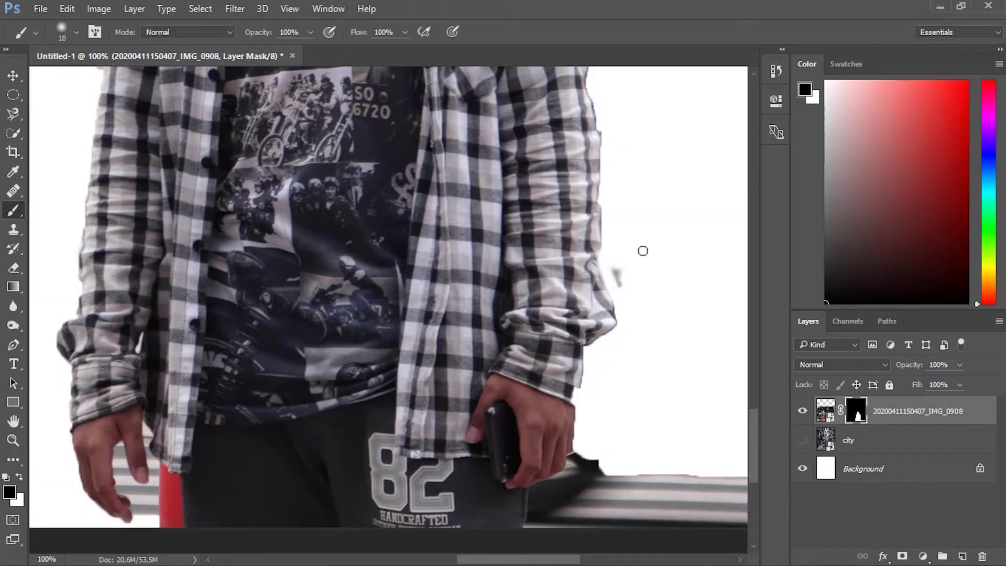
left_click_drag(619, 289, 619, 272)
scroll(628, 284, "up", 5)
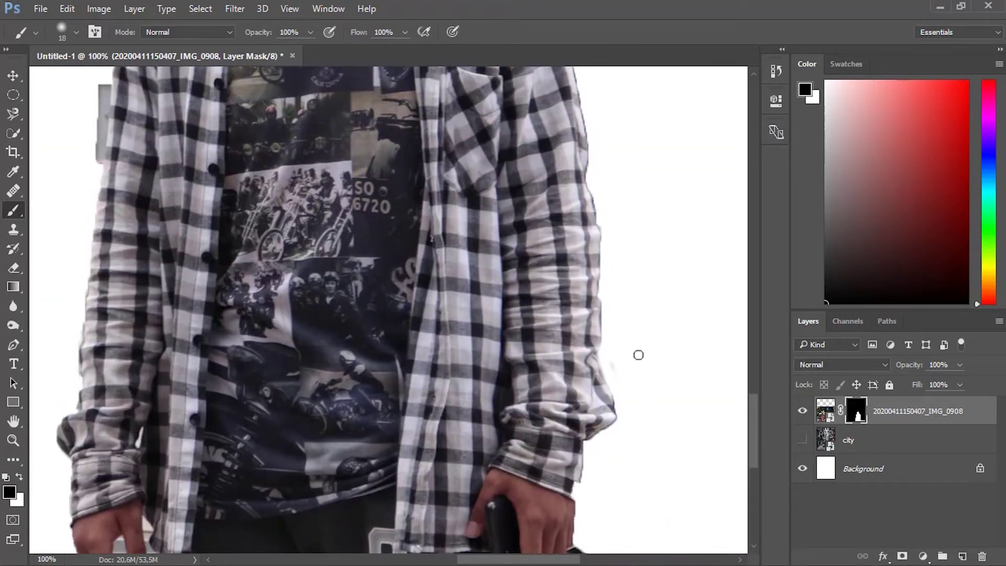
Step: Mask out the dark background along the phone hand and trouser edge, and undo the last brush stroke there
scroll(638, 355, "down", 4)
scroll(636, 351, "down", 3)
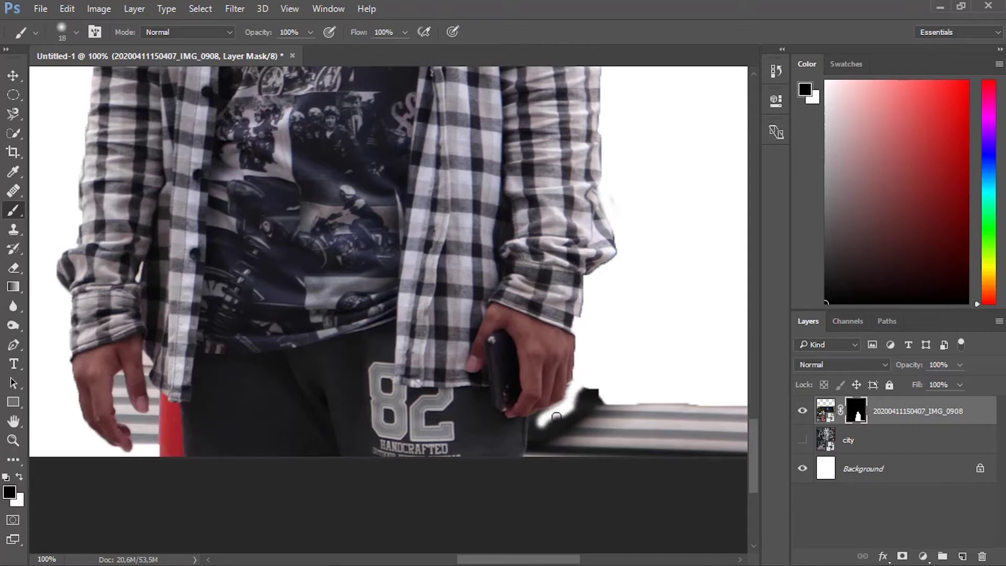
mouse_move(537, 427)
left_mouse_down()
mouse_move(536, 449)
mouse_move(535, 418)
mouse_move(531, 446)
mouse_move(551, 451)
mouse_move(542, 422)
mouse_move(534, 459)
mouse_move(532, 444)
mouse_move(524, 455)
mouse_move(581, 428)
left_mouse_up()
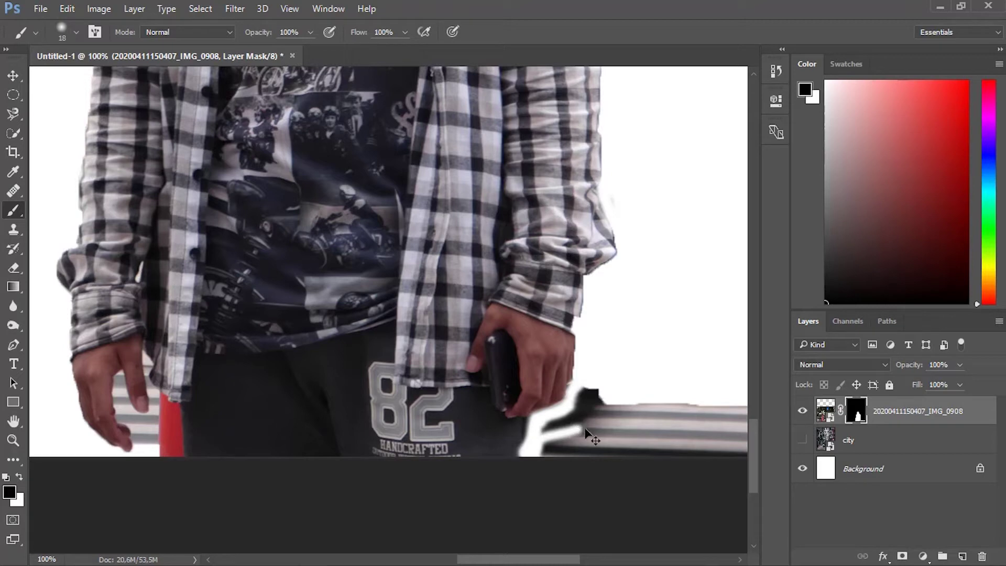
key("ctrl+z")
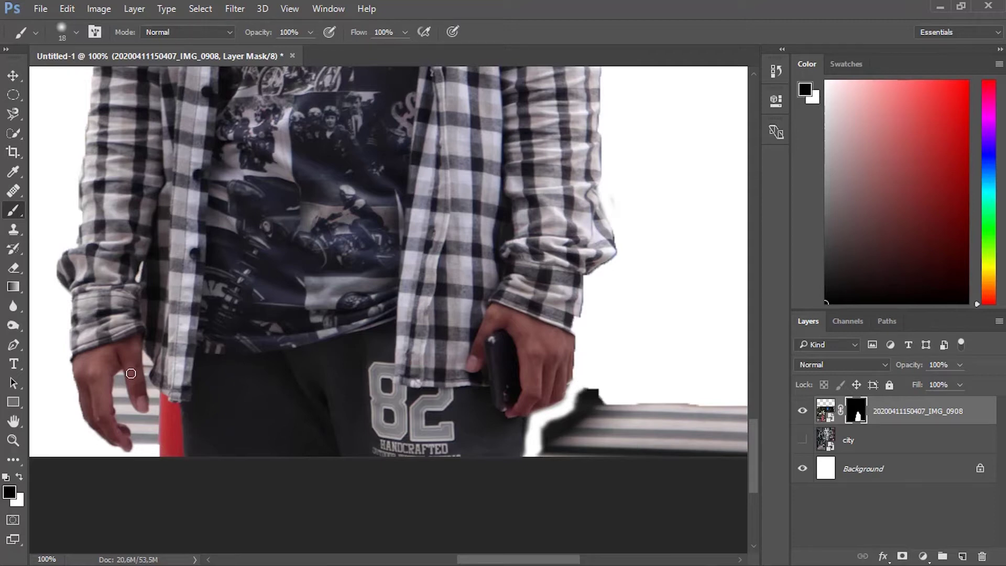
Step: Paint black on the mask at 300% zoom to remove the red pole between the empty hand and the trousers
left_click(18, 439)
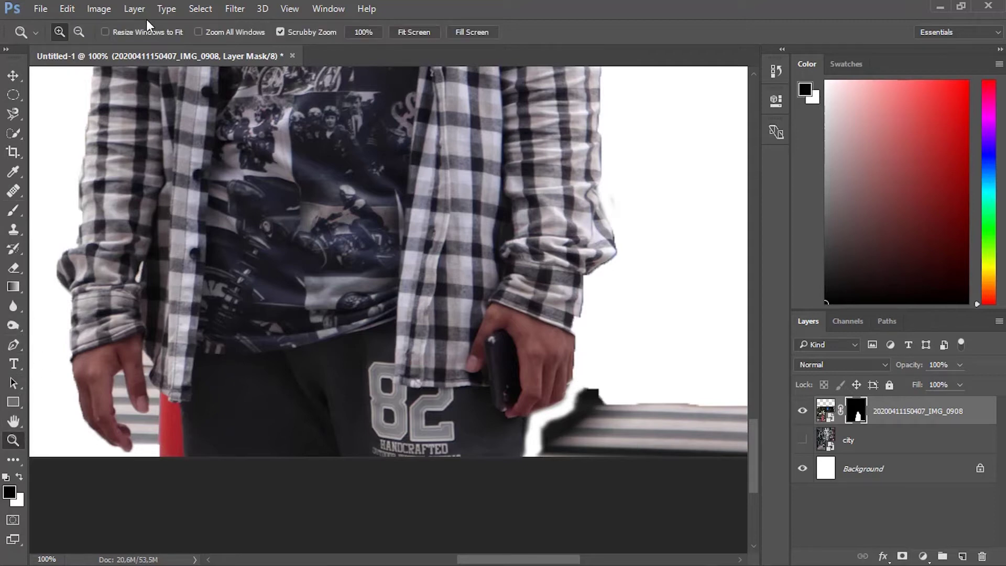
left_click(143, 414)
left_click(141, 412)
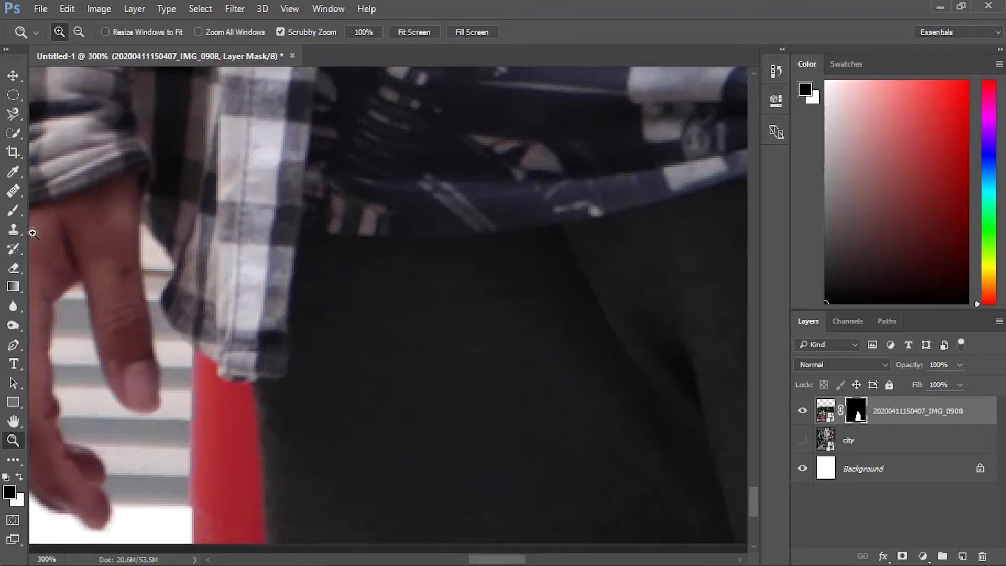
left_click(13, 210)
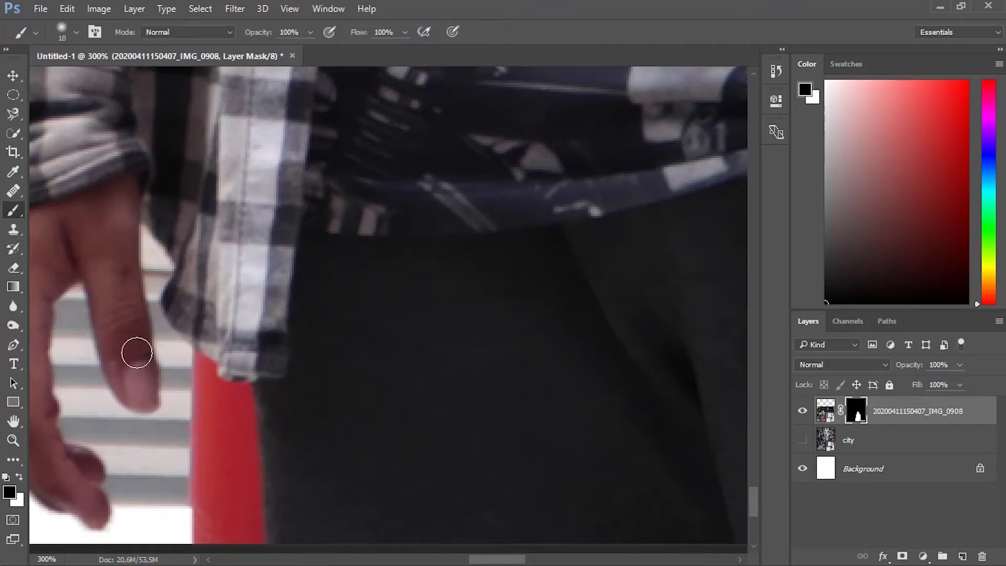
mouse_move(194, 371)
left_mouse_down()
mouse_move(209, 385)
mouse_move(229, 476)
mouse_move(231, 400)
mouse_move(238, 538)
mouse_move(234, 440)
mouse_move(244, 499)
left_mouse_up()
scroll(244, 500, "down", 3)
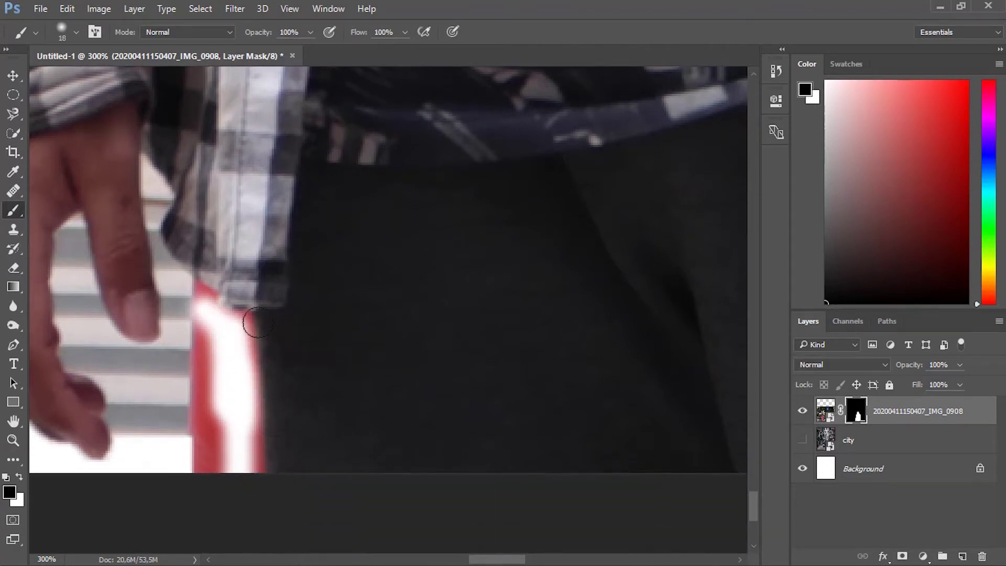
mouse_move(238, 330)
left_mouse_down()
mouse_move(240, 469)
mouse_move(229, 385)
mouse_move(247, 441)
mouse_move(247, 346)
mouse_move(205, 300)
mouse_move(200, 461)
mouse_move(197, 351)
mouse_move(207, 451)
mouse_move(182, 321)
mouse_move(189, 429)
mouse_move(218, 466)
mouse_move(216, 430)
left_mouse_up()
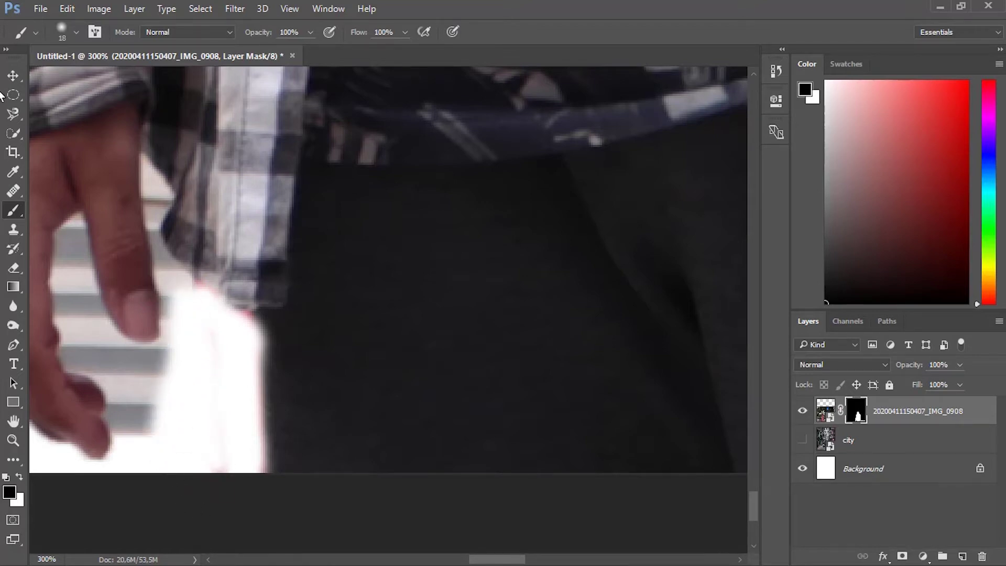
Step: Select the striped background between the fingers, thumb and shirt hem with the Magnetic Lasso tool
left_click(15, 113)
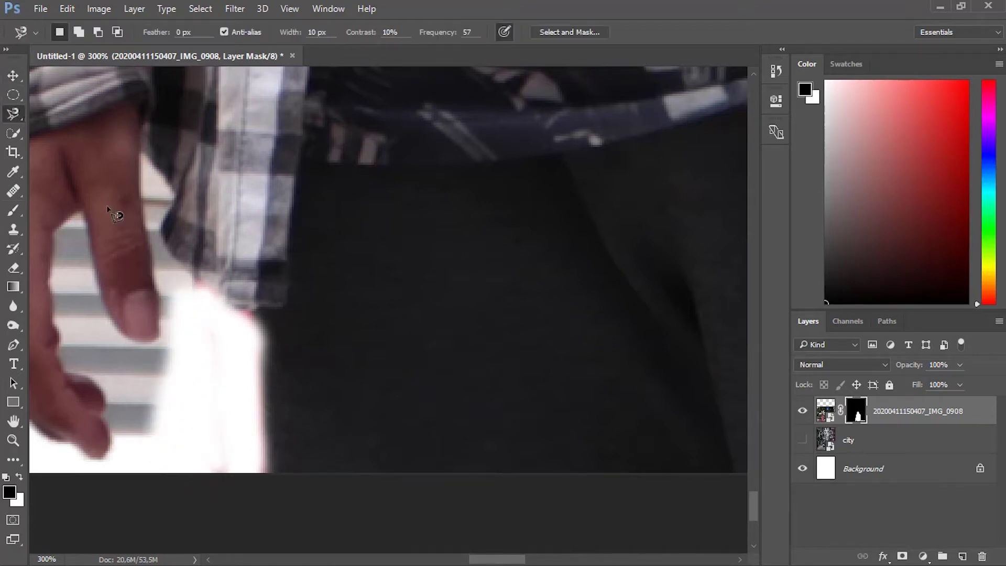
left_click(79, 216)
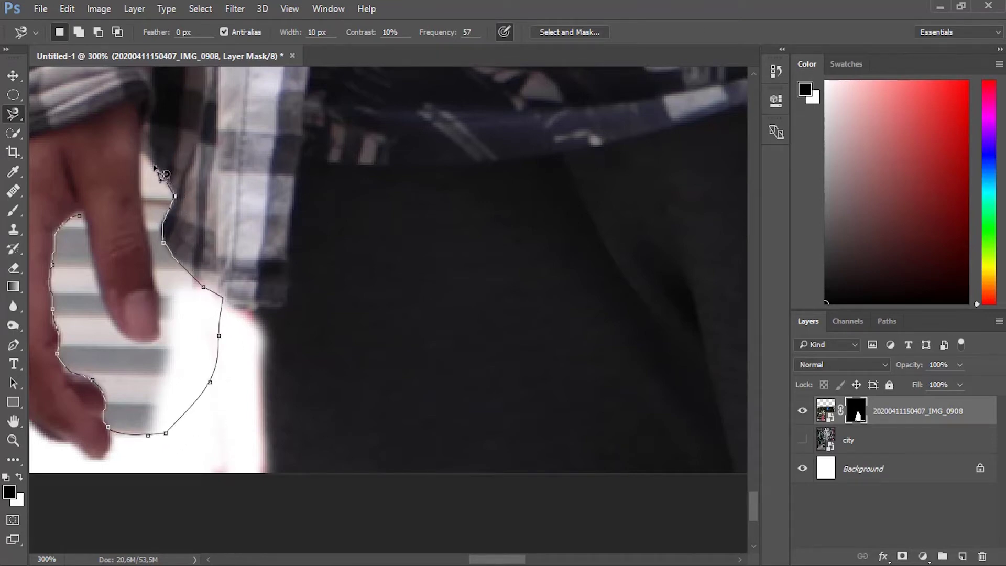
left_click(142, 154)
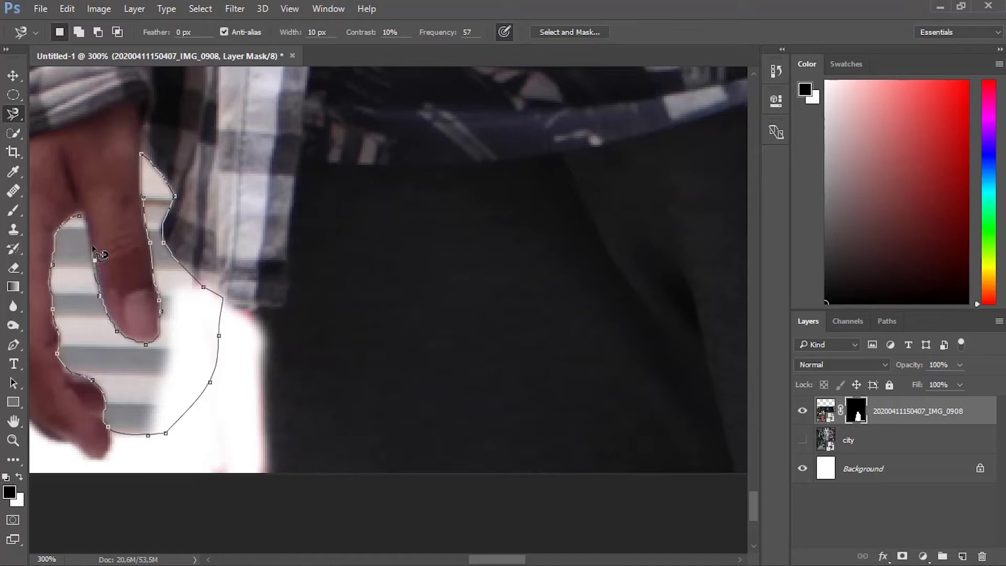
left_click(86, 223)
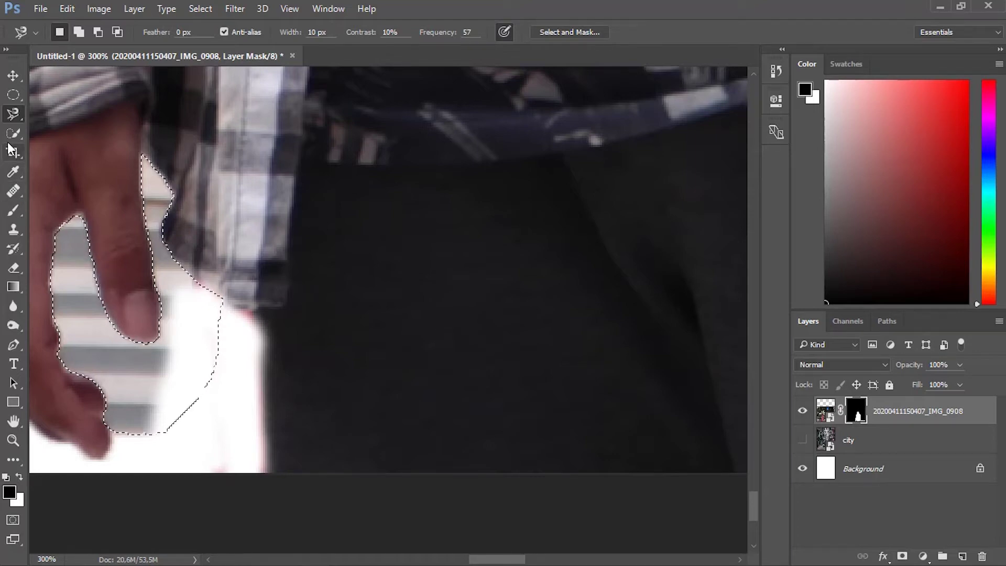
Step: Brush black on the mask inside the selection to remove the striped background around the fingers, and deselect
left_click(13, 211)
mouse_move(65, 222)
left_mouse_down()
mouse_move(66, 320)
mouse_move(48, 200)
mouse_move(72, 140)
mouse_move(77, 392)
left_mouse_up()
mouse_move(60, 253)
left_mouse_down()
mouse_move(98, 408)
mouse_move(116, 342)
mouse_move(158, 435)
mouse_move(178, 431)
mouse_move(172, 376)
mouse_move(44, 276)
mouse_move(94, 308)
mouse_move(61, 201)
mouse_move(101, 275)
mouse_move(63, 385)
mouse_move(54, 264)
mouse_move(139, 396)
mouse_move(160, 377)
mouse_move(130, 380)
mouse_move(140, 146)
mouse_move(170, 223)
mouse_move(162, 204)
mouse_move(139, 271)
mouse_move(158, 283)
mouse_move(160, 305)
mouse_move(149, 223)
mouse_move(128, 184)
mouse_move(225, 329)
mouse_move(134, 204)
mouse_move(140, 156)
mouse_move(164, 183)
mouse_move(137, 146)
mouse_move(152, 296)
mouse_move(130, 332)
mouse_move(91, 295)
mouse_move(155, 371)
mouse_move(71, 398)
left_mouse_up()
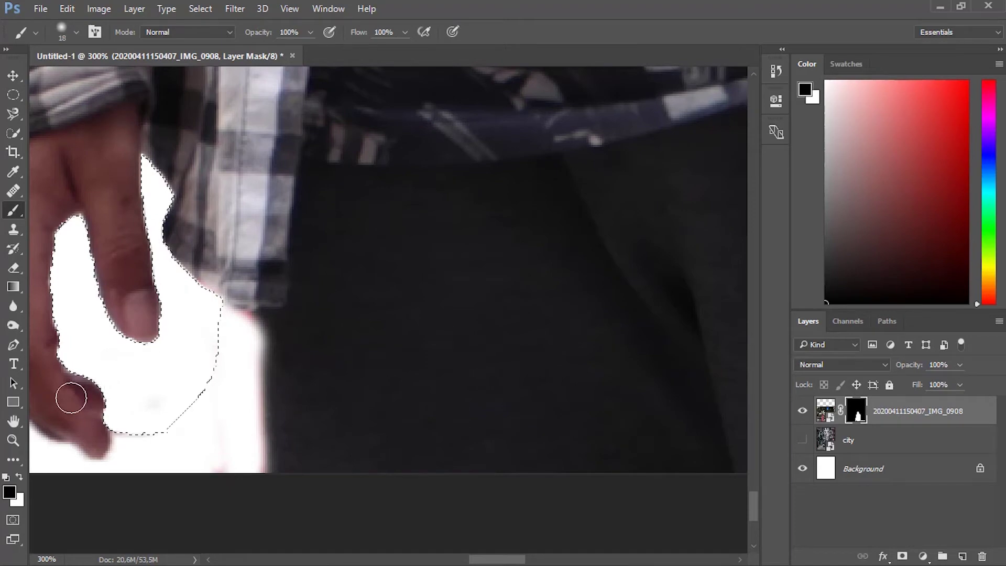
left_click(10, 80)
key("ctrl+d")
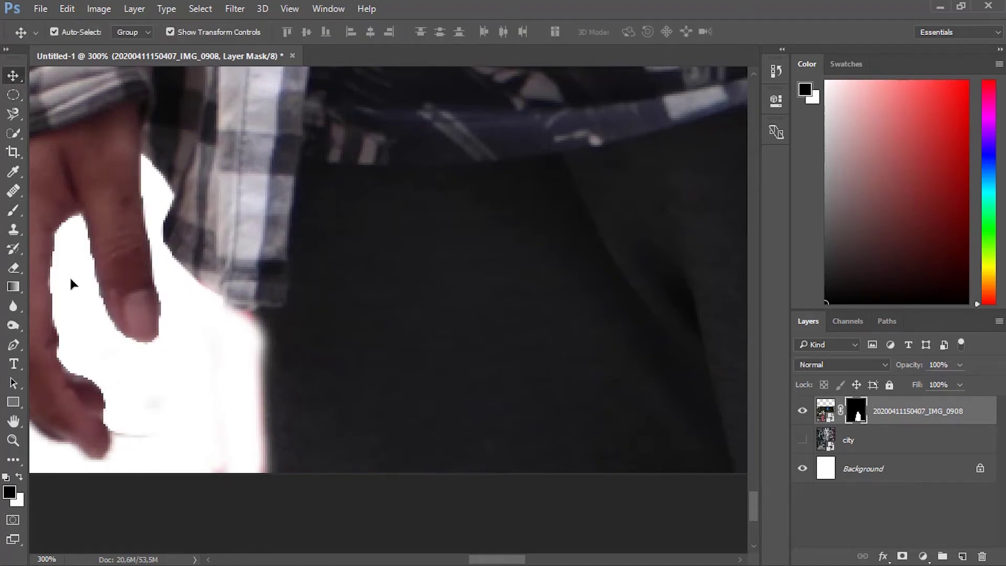
Step: Set the brush size to 7 px and clean up the mask along the inner finger edges, thumb and shirt hem
left_click(9, 208)
left_click(76, 31)
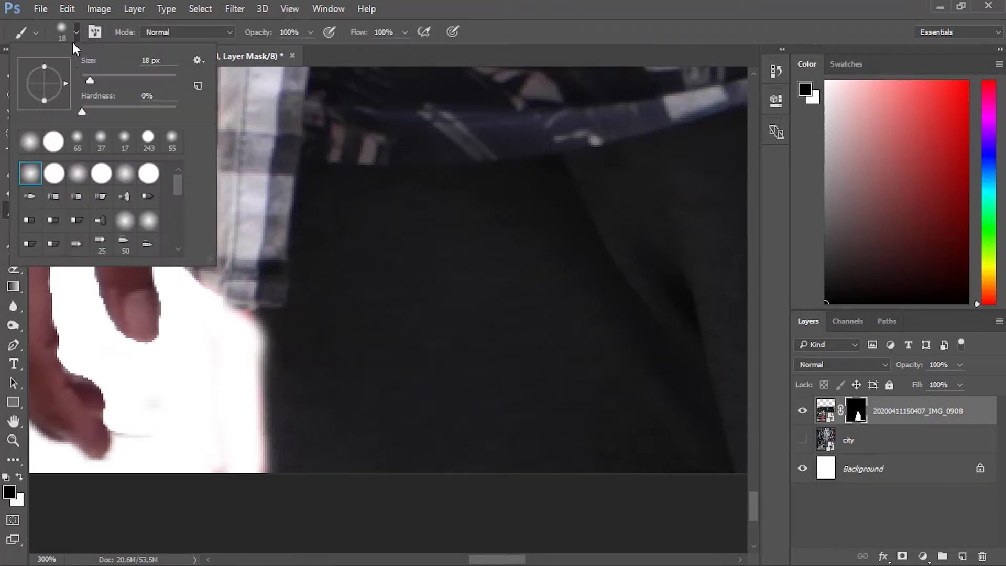
left_click_drag(86, 80, 84, 80)
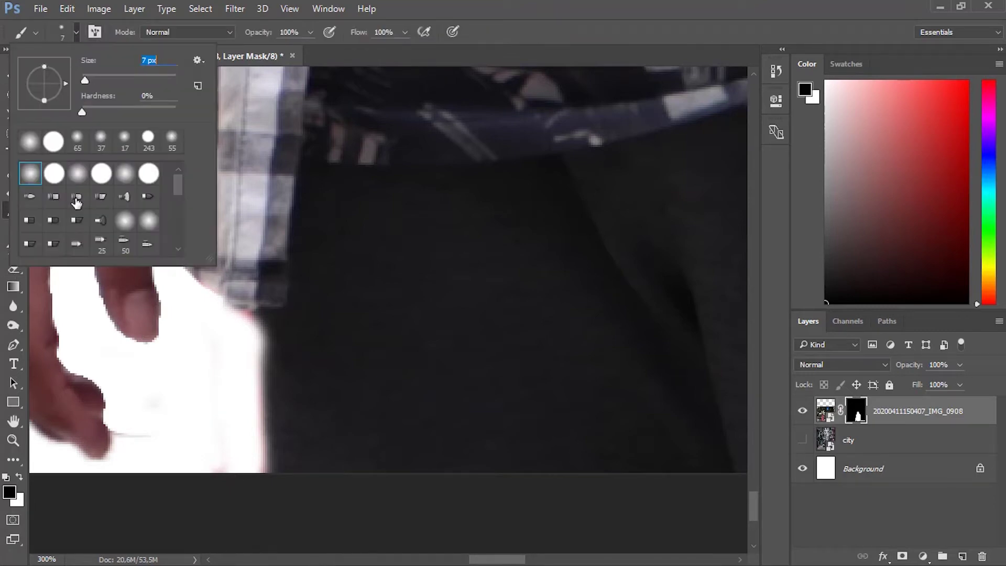
left_click(63, 278)
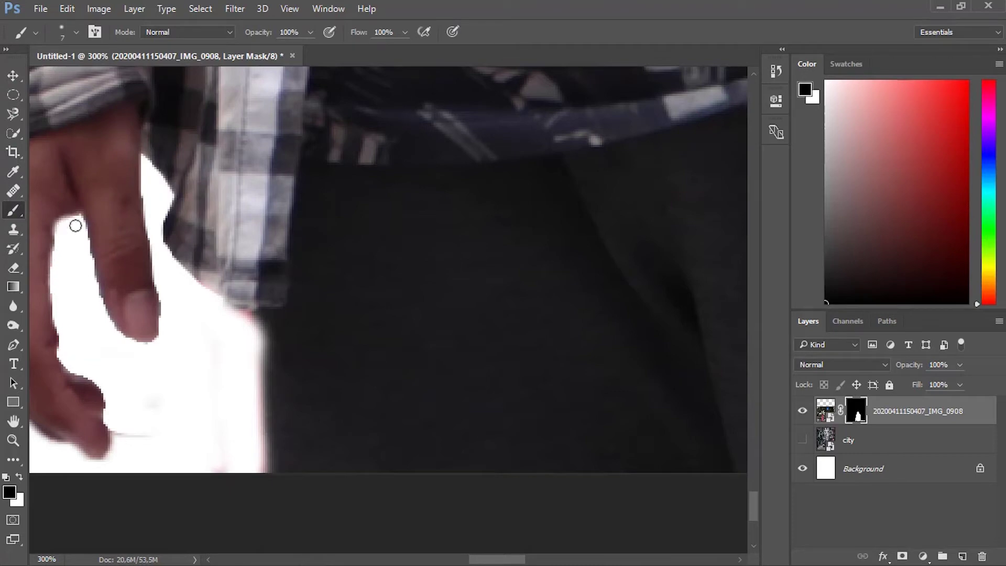
left_click_drag(90, 278, 87, 253)
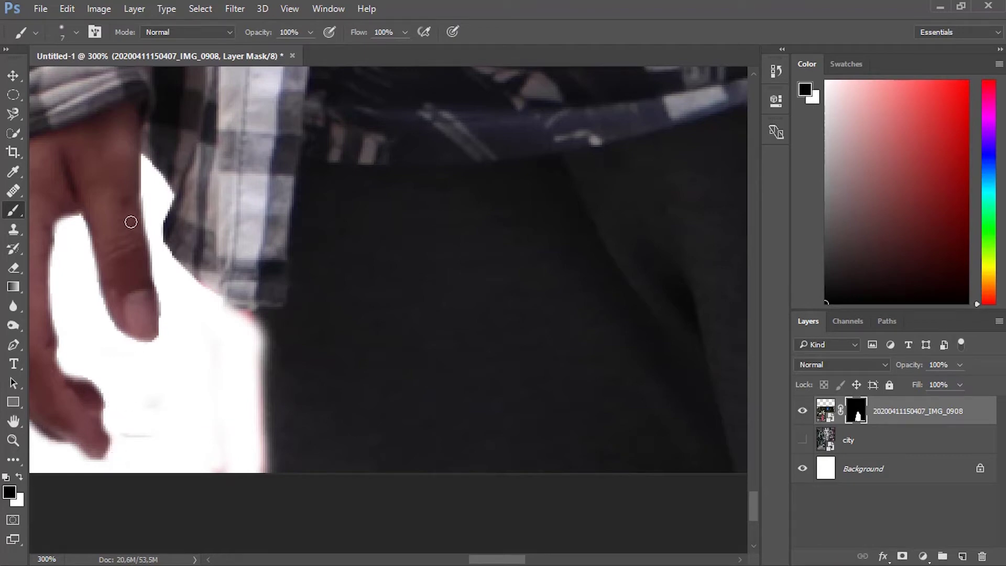
mouse_move(151, 167)
left_mouse_down()
mouse_move(170, 204)
mouse_move(159, 241)
mouse_move(212, 311)
left_mouse_up()
key("ctrl+minus")
key("ctrl+minus")
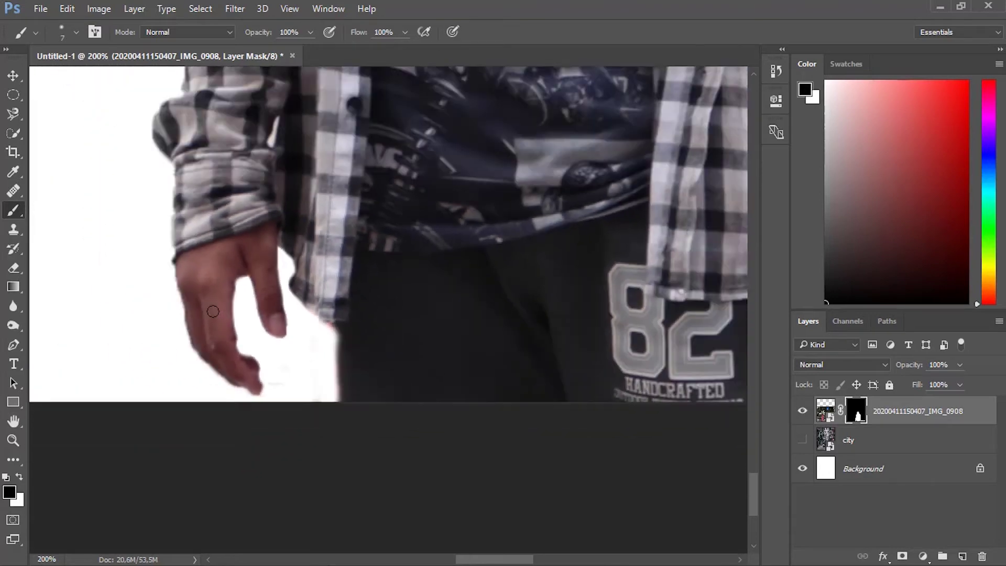
Step: Set a hard 187 px brush and paint black on the mask to remove the striped railing beside the hand holding the phone
key("ctrl+minus")
key("ctrl+minus")
key("ctrl+minus")
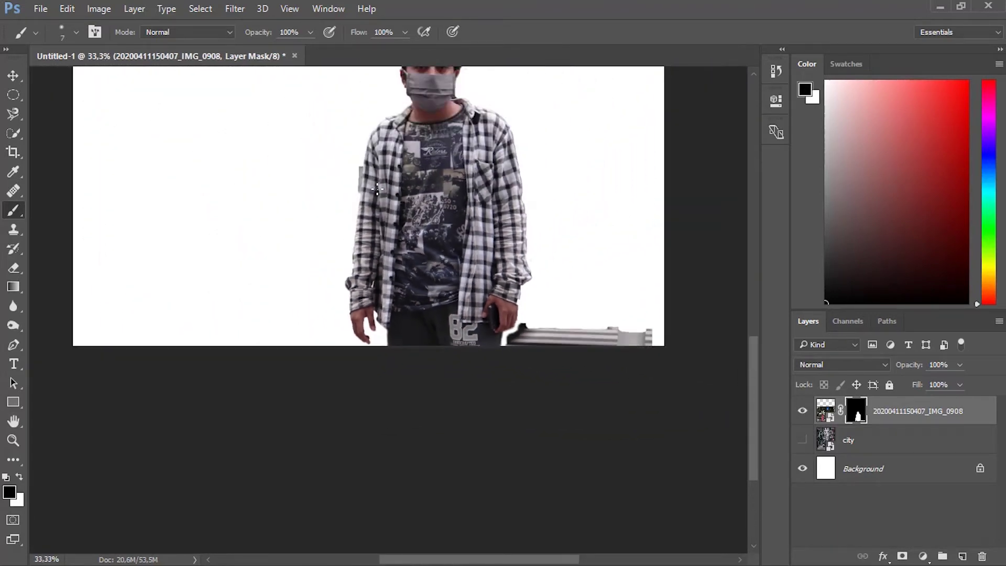
left_click(76, 32)
left_click_drag(138, 79, 151, 80)
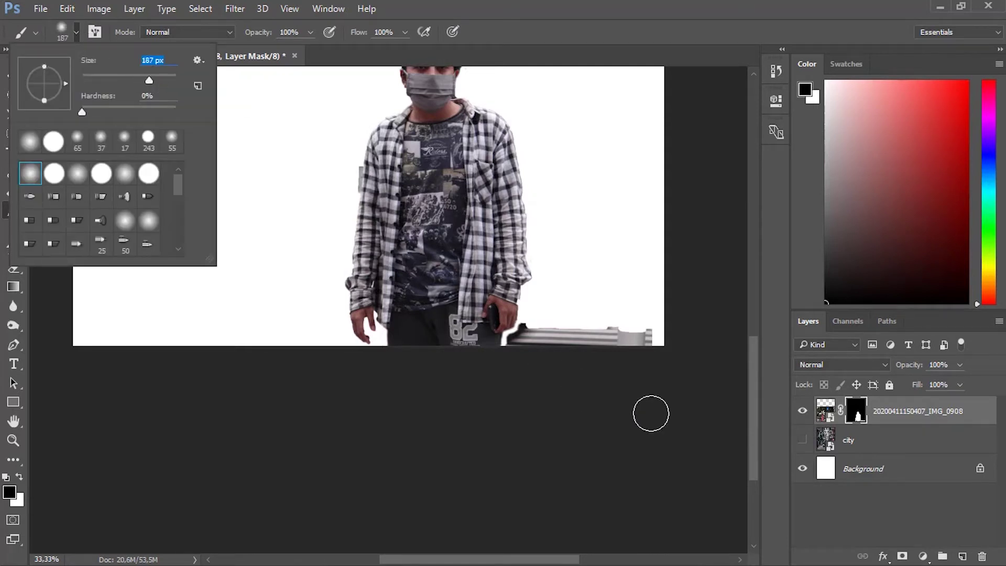
mouse_move(580, 314)
left_mouse_down()
mouse_move(549, 368)
mouse_move(544, 342)
left_mouse_up()
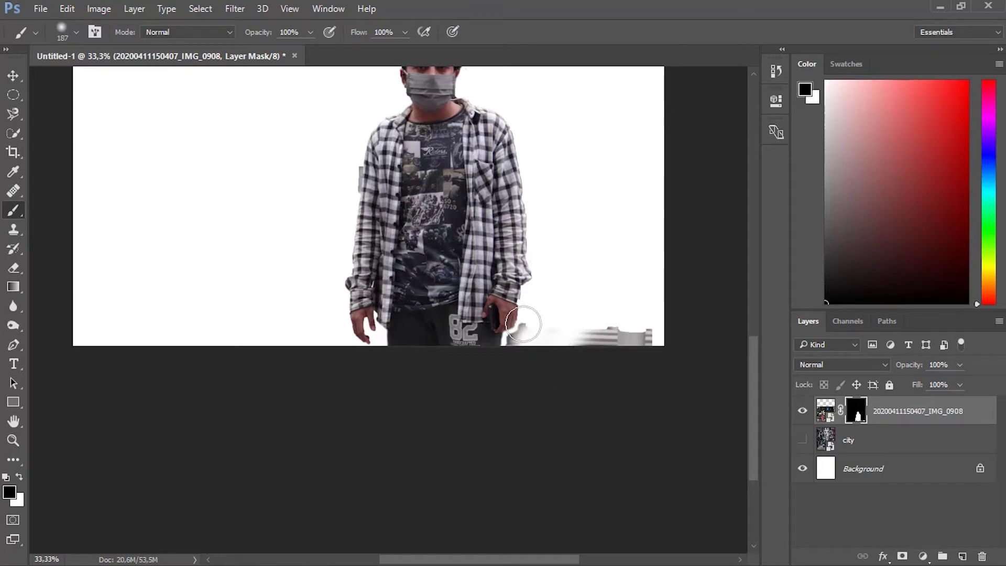
key("ctrl+z")
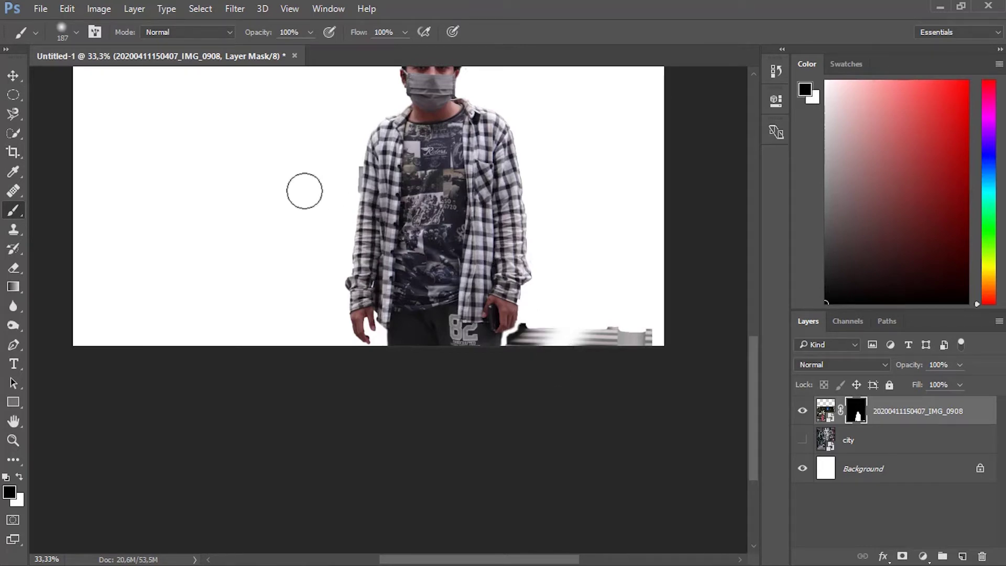
left_click(76, 32)
left_click(54, 140)
left_click(63, 137)
mouse_move(640, 330)
left_mouse_down()
mouse_move(552, 332)
mouse_move(525, 348)
left_mouse_up()
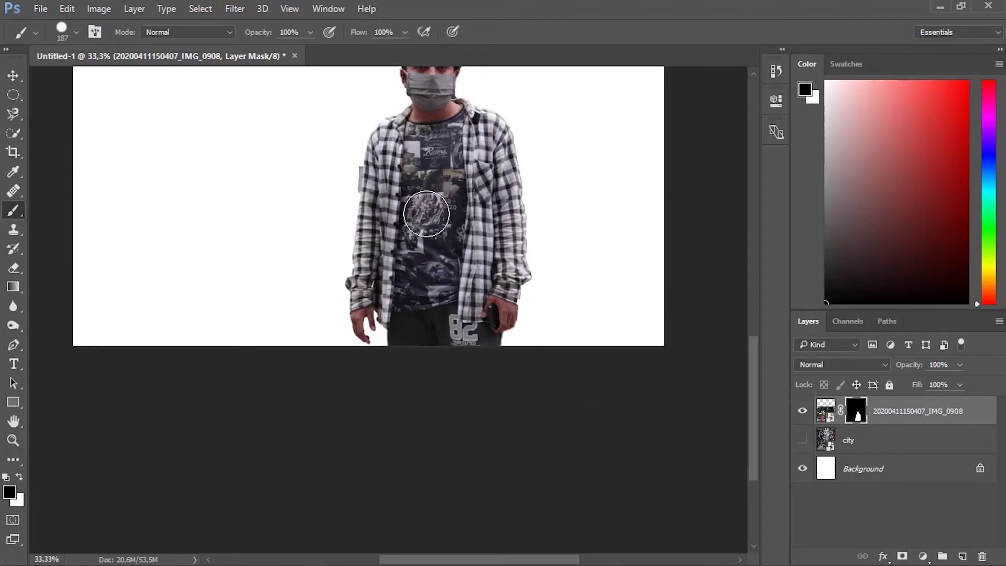
Step: Paint black on the mask with a soft 39 px brush to remove the grey background remnant along the outer sleeve at 200% zoom
scroll(251, 257, "up", 3)
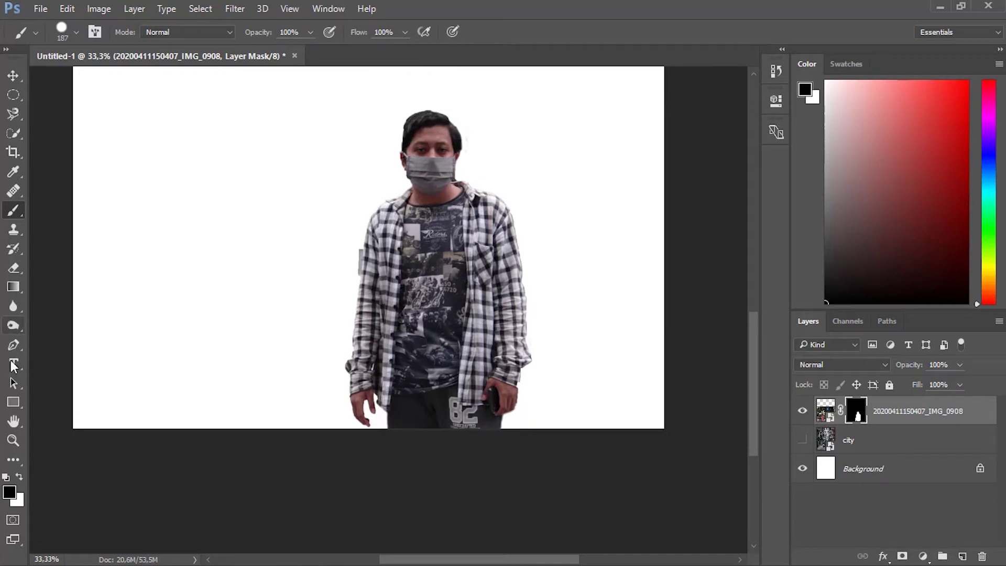
left_click(13, 440)
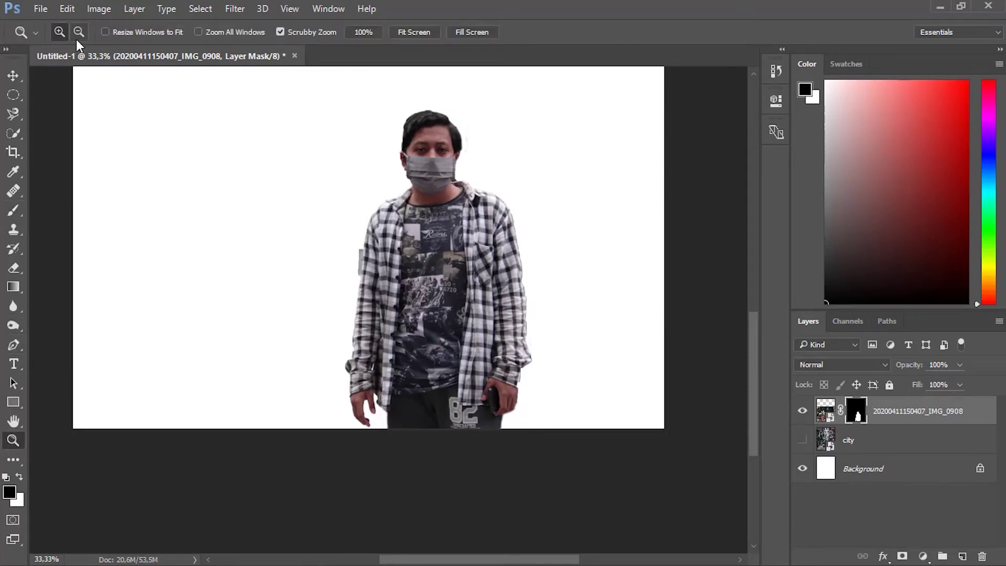
left_click(369, 253)
left_click(362, 252)
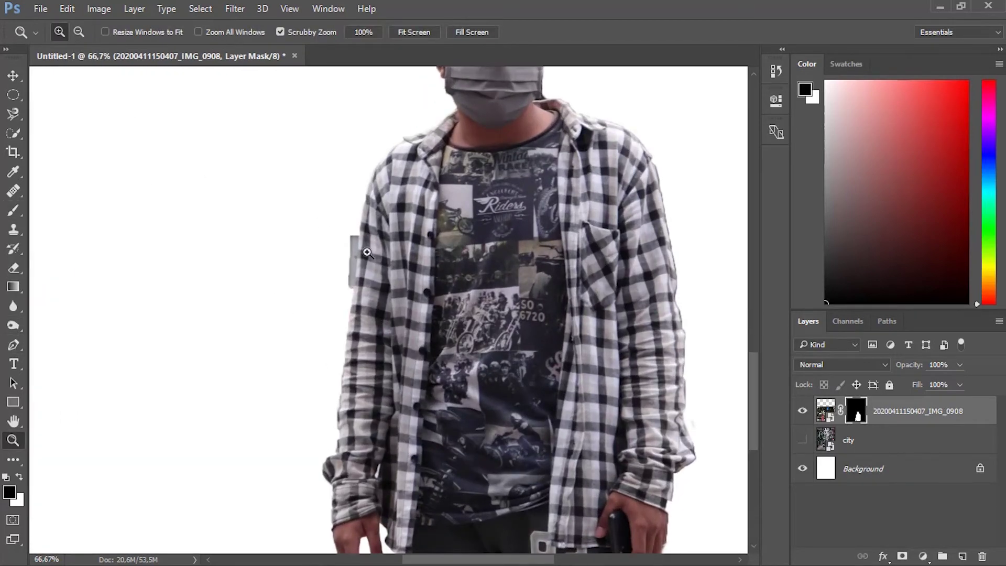
left_click(366, 251)
left_click(344, 227)
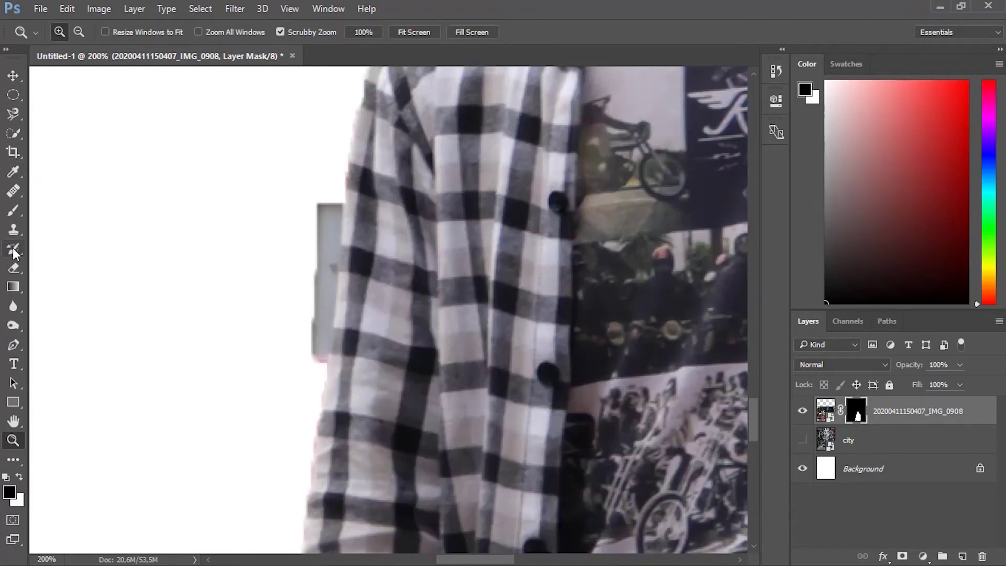
left_click(9, 213)
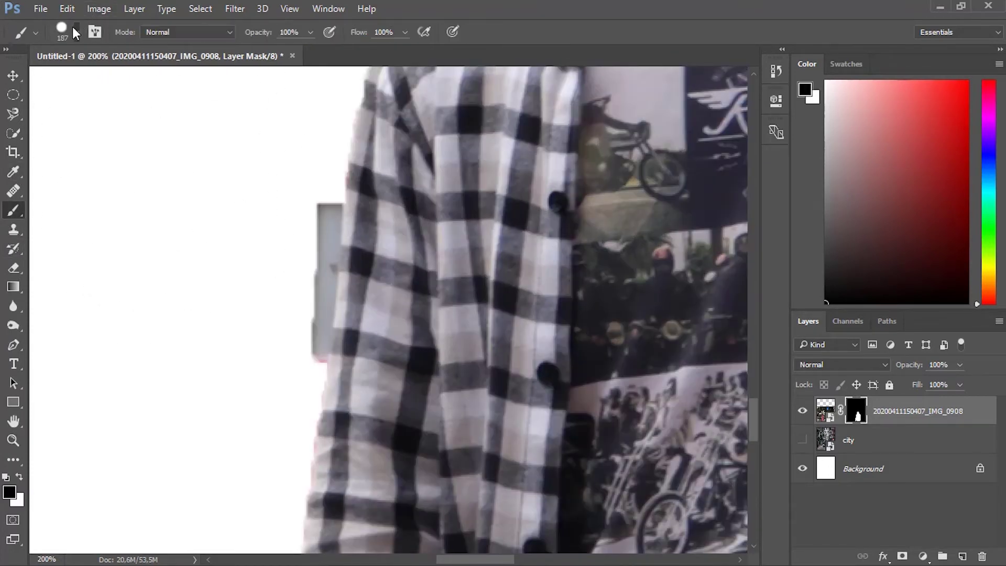
left_click(73, 30)
left_click(99, 75)
left_click(53, 146)
left_click(249, 183)
mouse_move(306, 215)
left_mouse_down()
mouse_move(310, 251)
mouse_move(312, 175)
mouse_move(297, 359)
mouse_move(317, 191)
mouse_move(318, 246)
mouse_move(311, 174)
mouse_move(337, 153)
mouse_move(314, 391)
left_mouse_up()
scroll(312, 168, "up", 4)
scroll(313, 367, "down", 3)
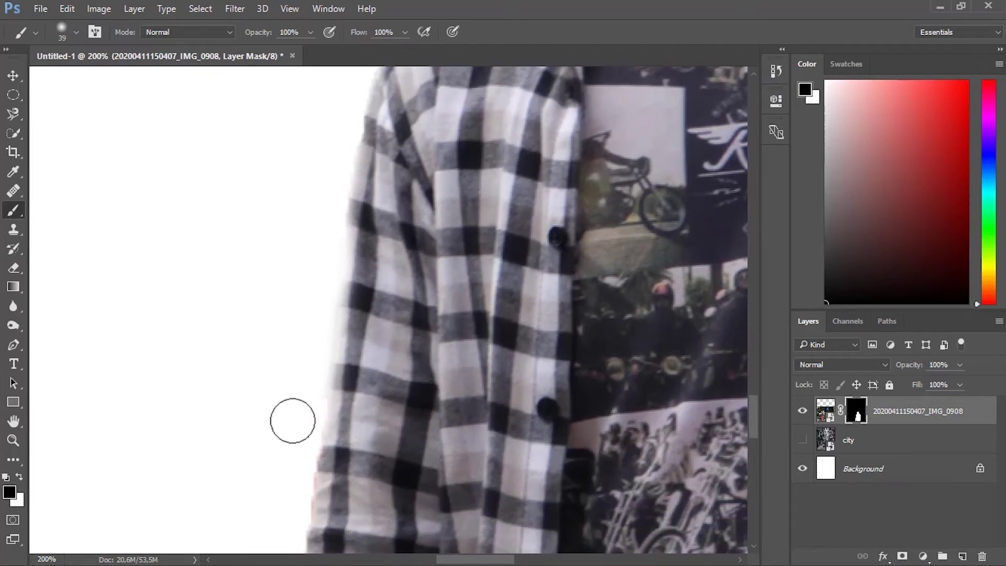
scroll(283, 398, "down", 4)
scroll(258, 331, "down", 6)
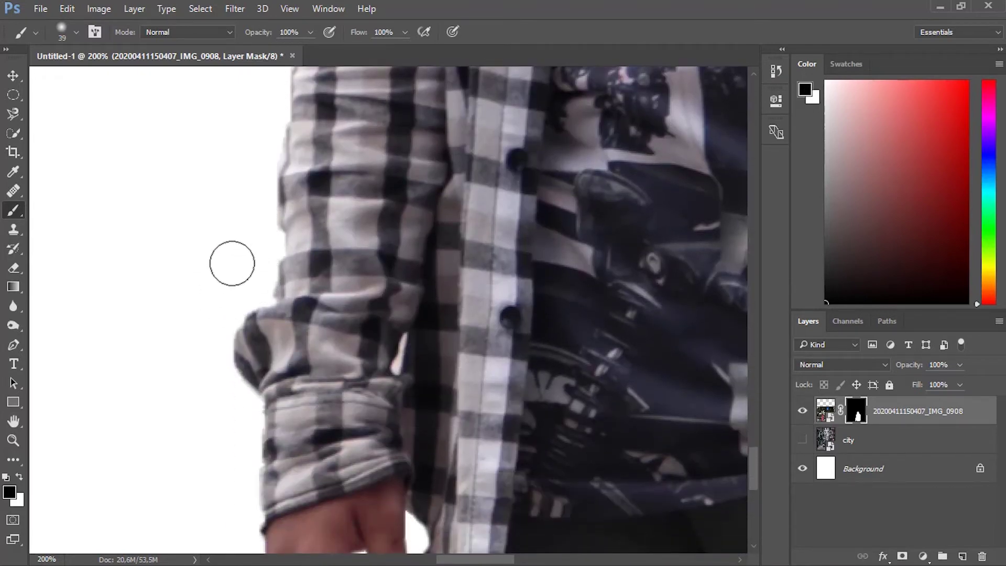
Step: Fit the whole image in view, show the city layer and raise its opacity to full
left_click(13, 77)
key("ctrl+0")
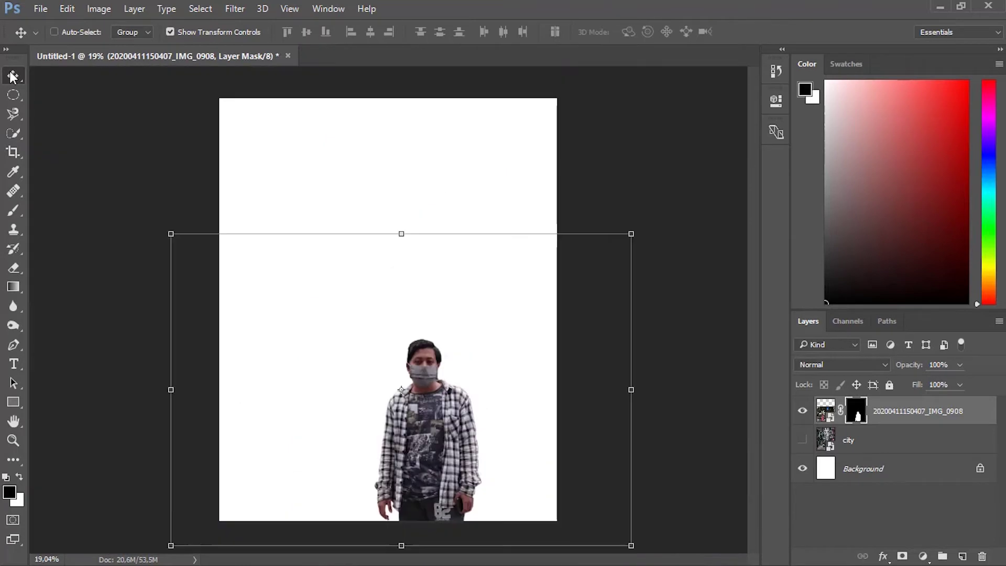
left_click(798, 444)
left_click(687, 391)
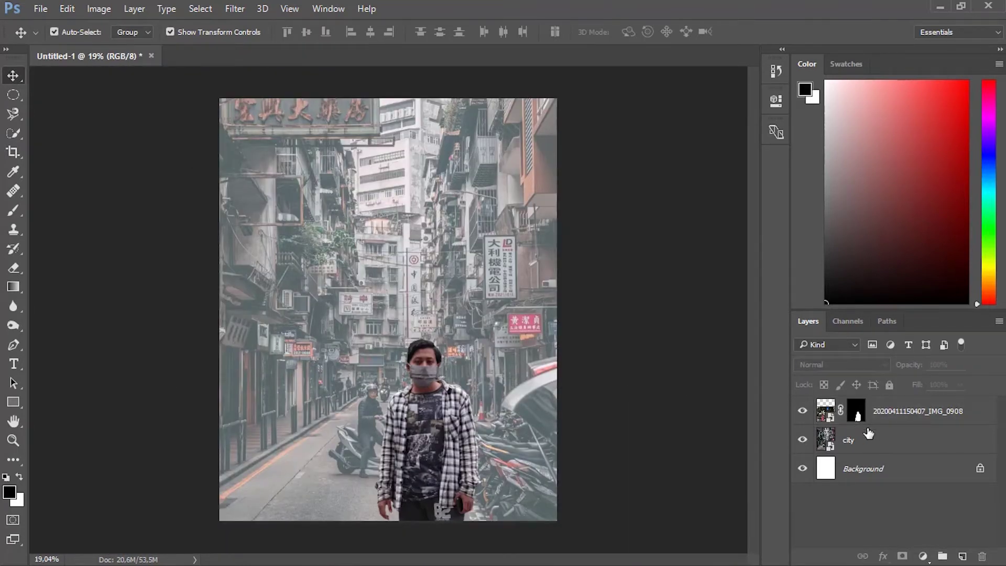
left_click(891, 433)
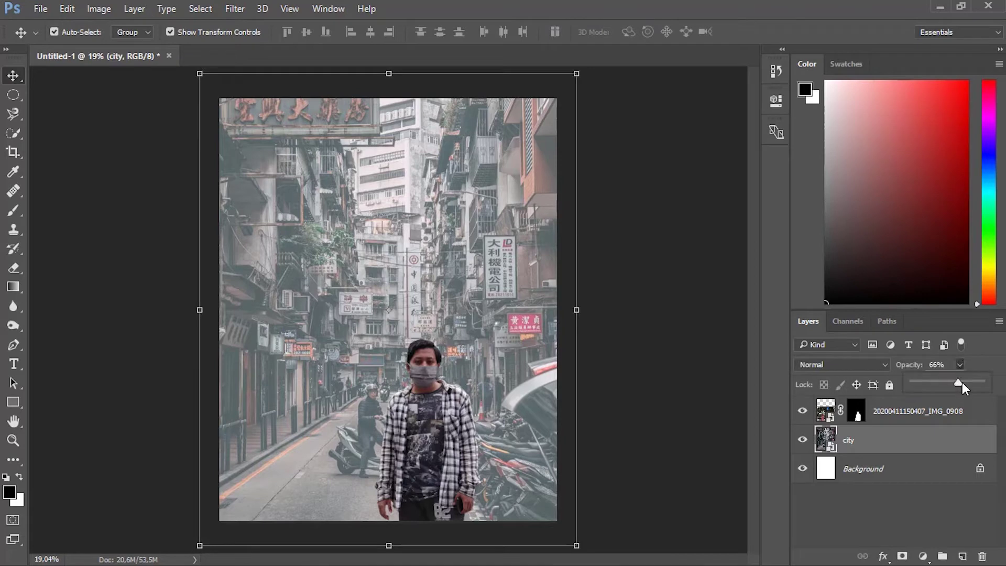
left_click_drag(962, 382, 999, 385)
left_click(724, 358)
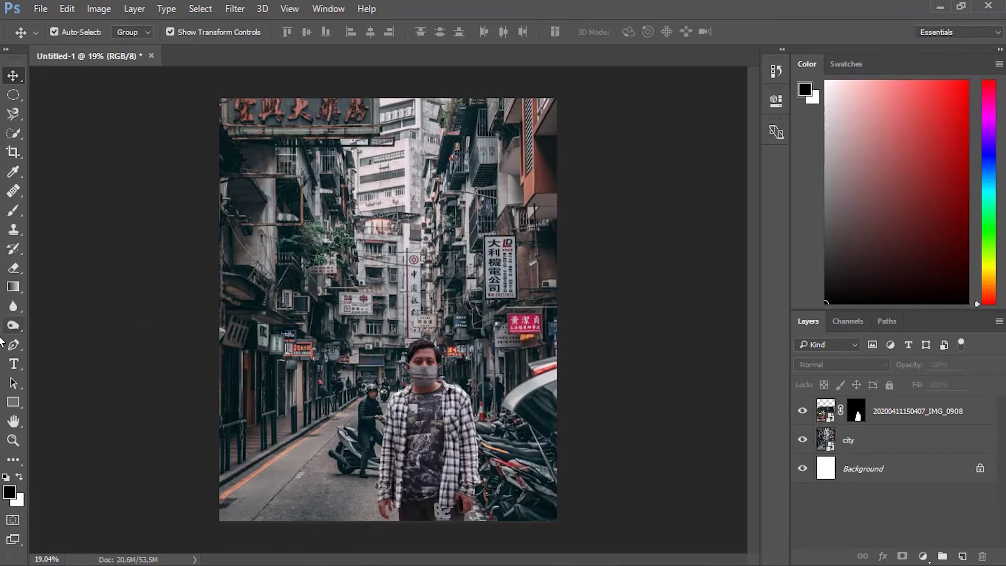
Step: Try moving the cut-out man higher over the street, and undo the move
left_click(13, 440)
left_click(518, 479)
left_click(517, 479)
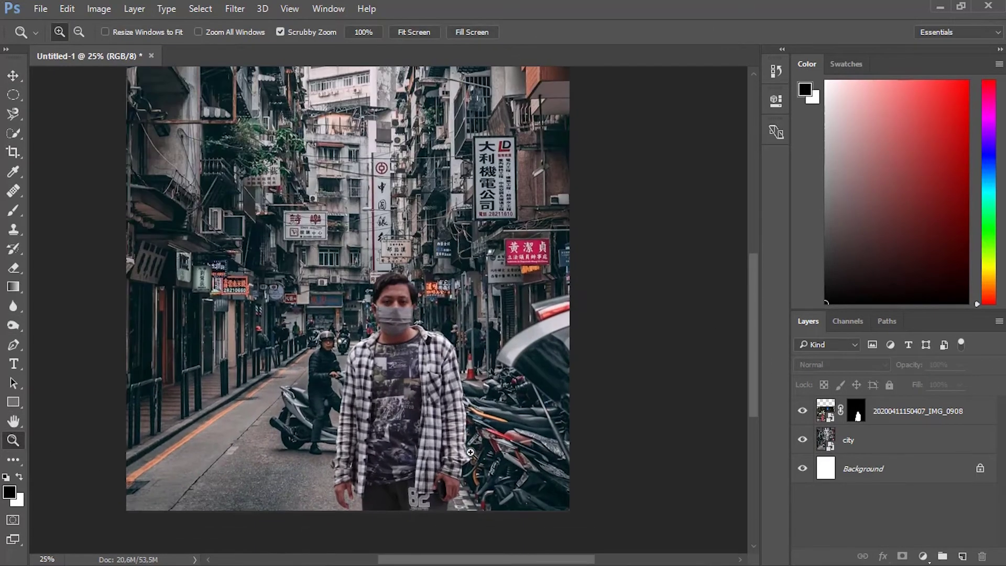
left_click(13, 77)
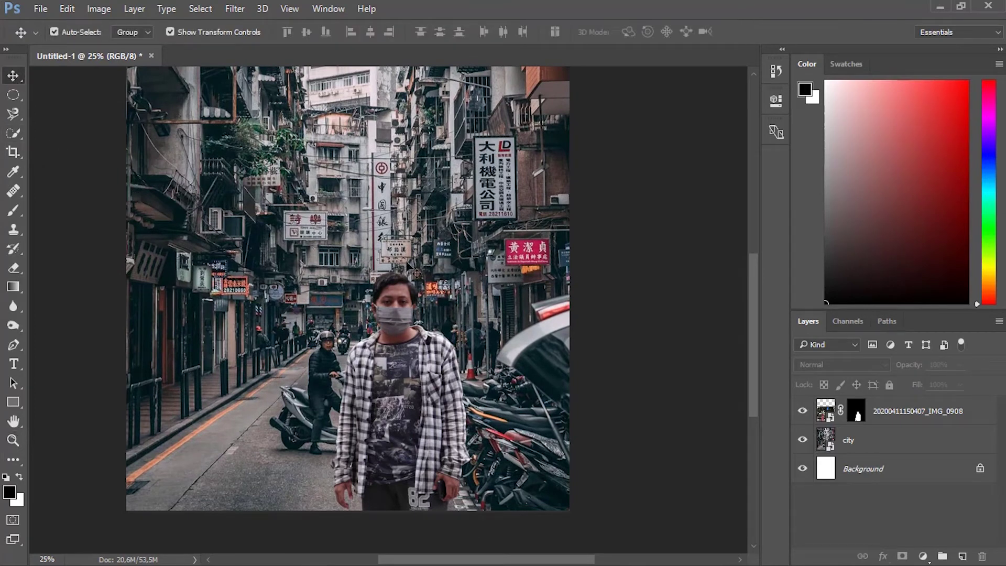
left_click(396, 389)
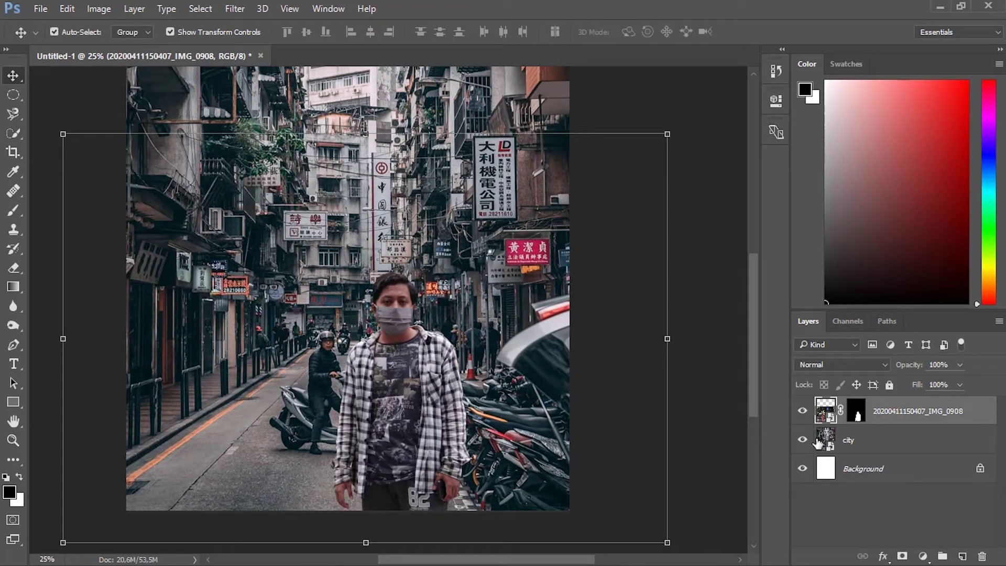
left_click_drag(387, 404, 405, 296)
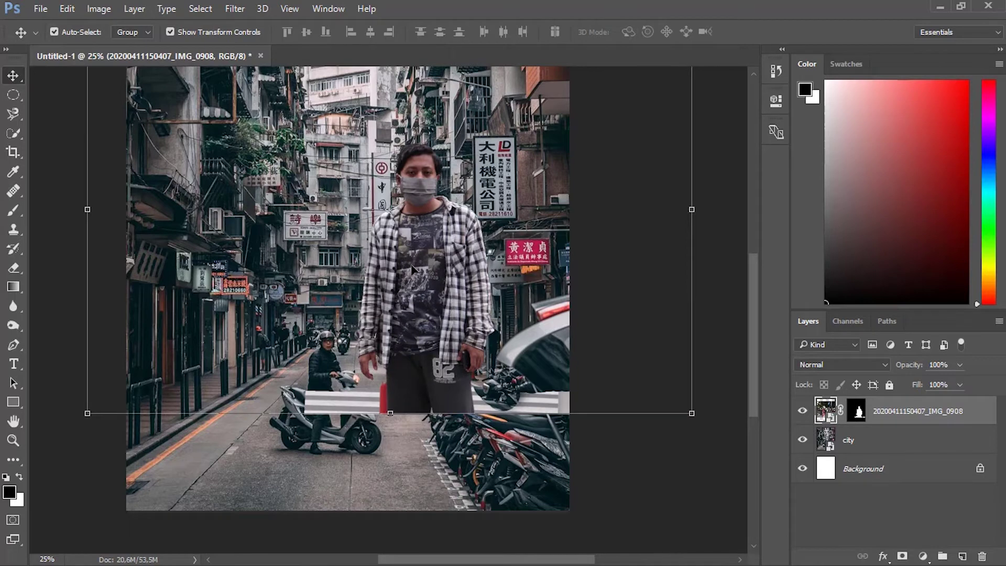
key("ctrl+z")
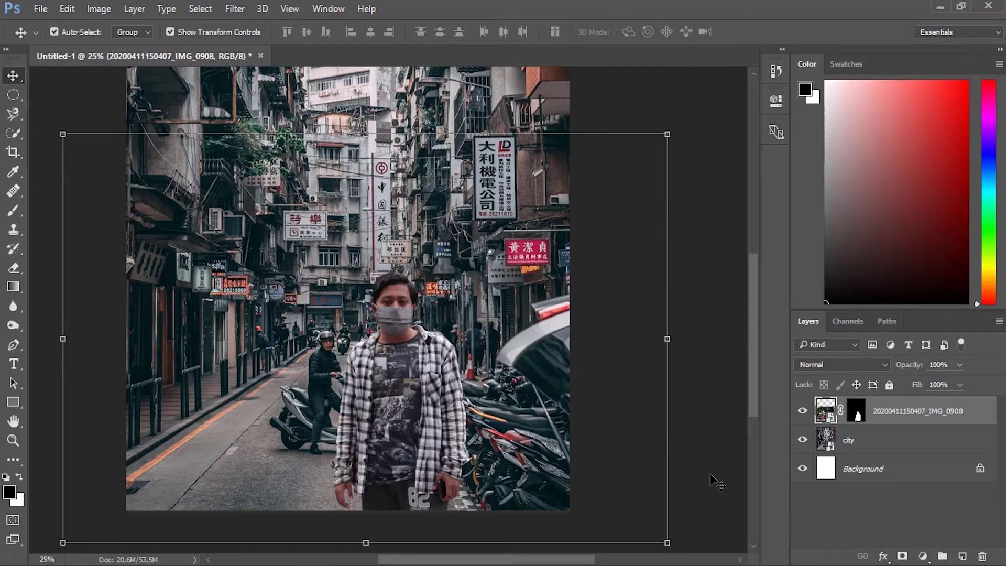
left_click(55, 100)
Step: Add a Brightness/Contrast adjustment clipped to the portrait layer, with brightness 26 and contrast 13
left_click(892, 416)
left_click(924, 556)
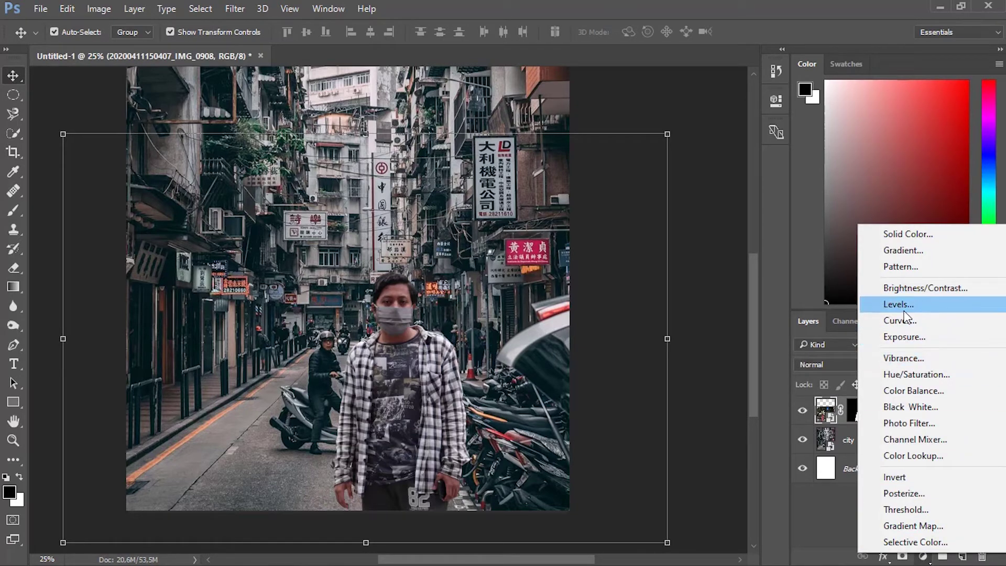
left_click(932, 289)
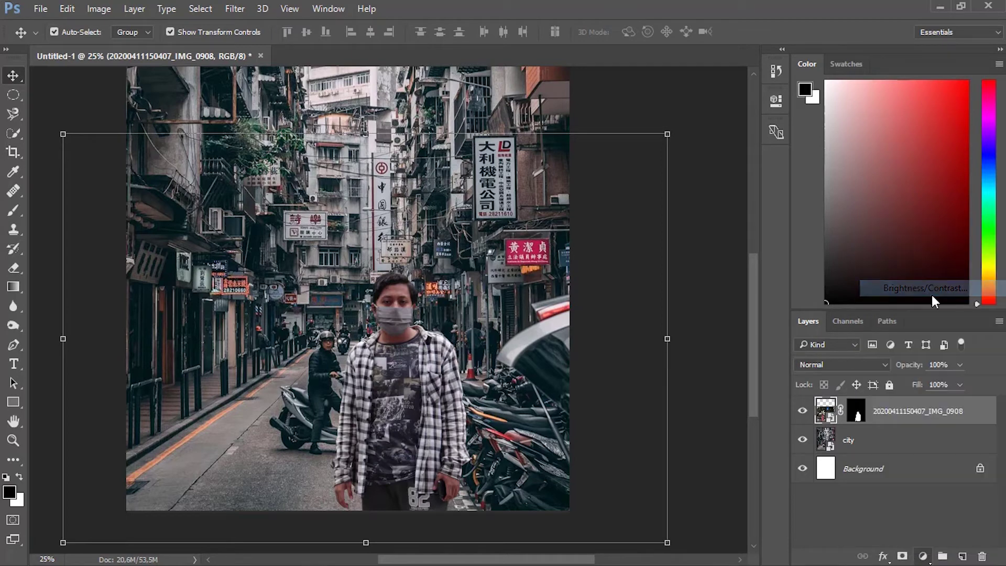
left_click_drag(651, 177, 674, 191)
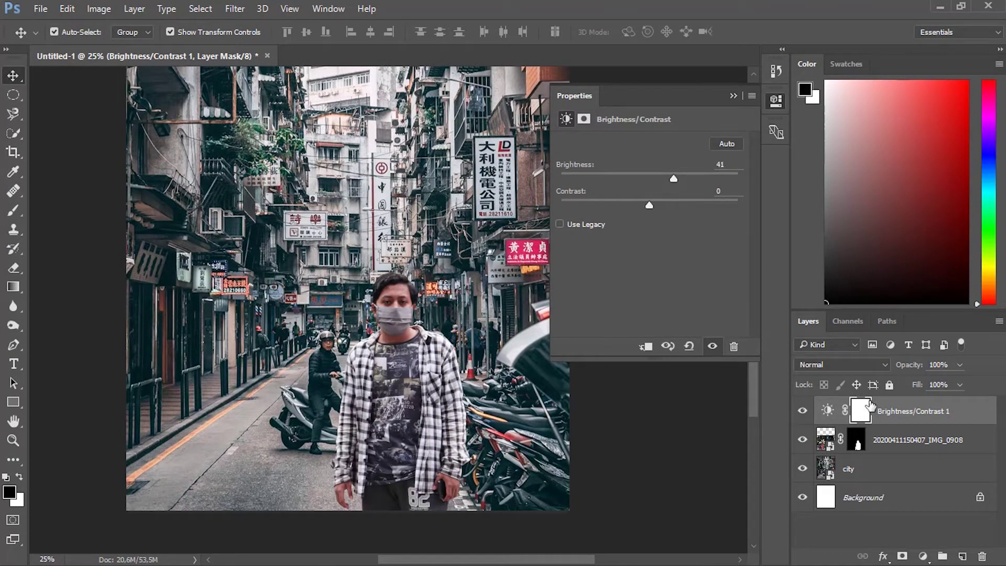
left_click(648, 347)
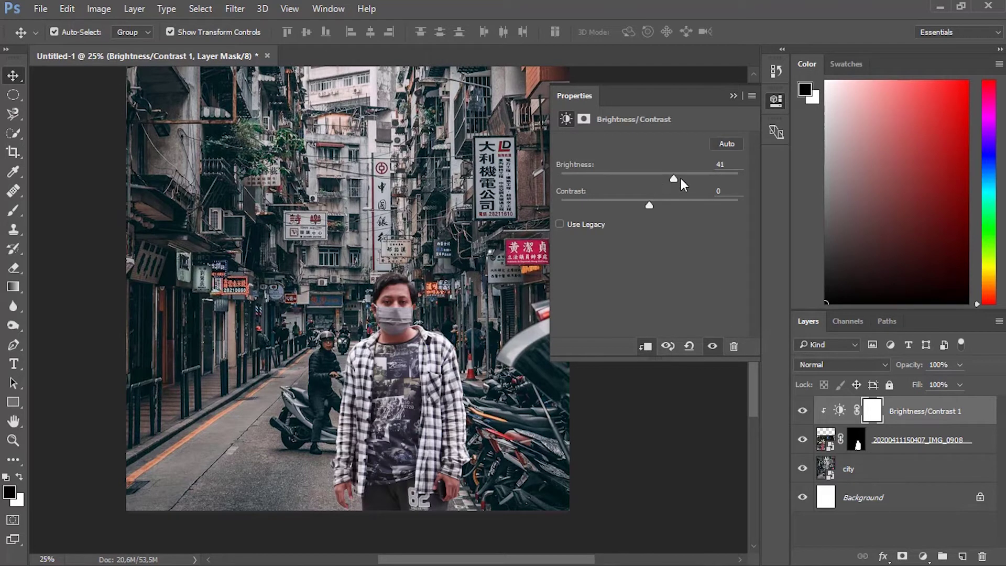
left_click_drag(666, 183, 660, 214)
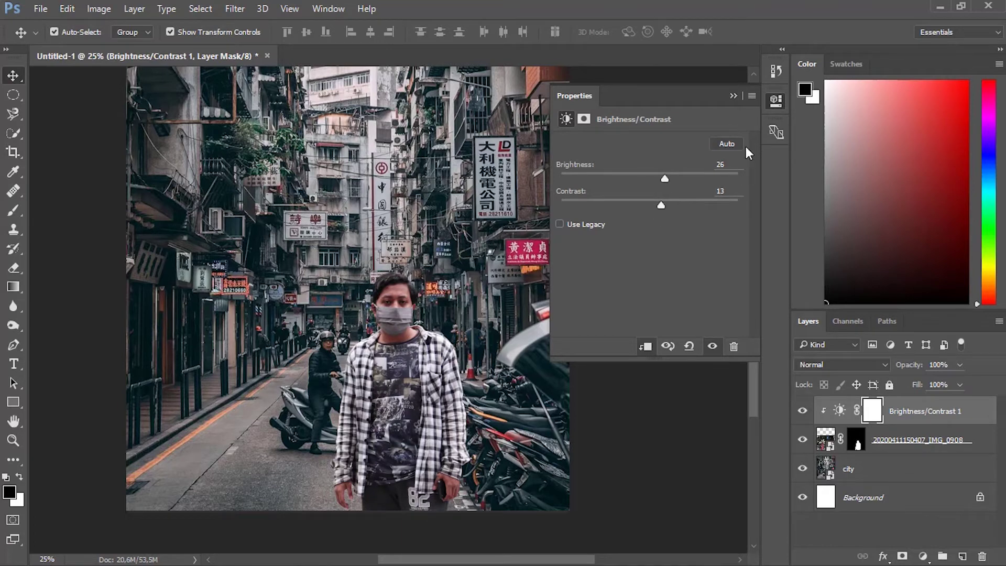
left_click(734, 96)
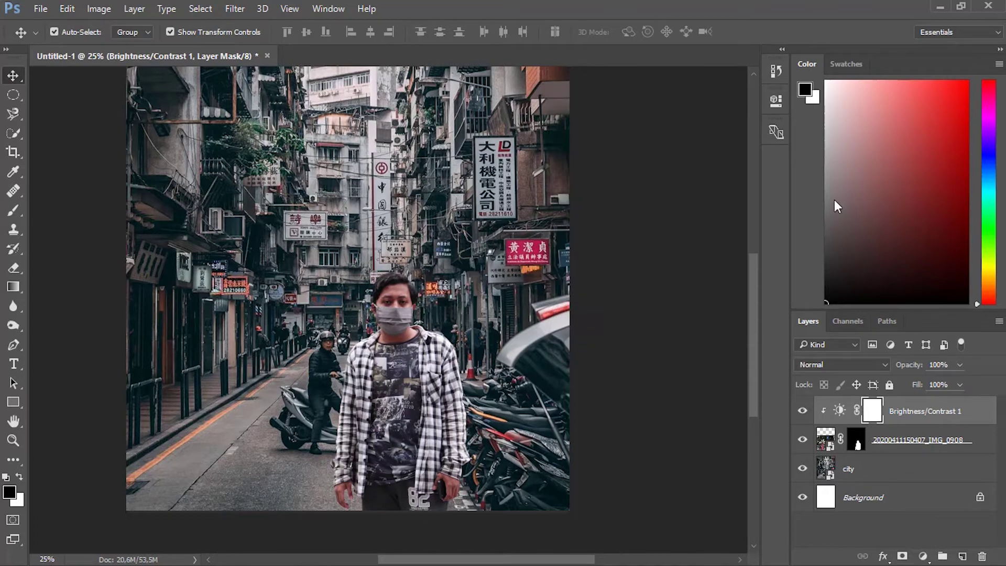
Step: Duplicate the Brightness/Contrast adjustment, place the copy directly above the city layer and clip it to that layer
left_click(926, 418)
right_click(926, 418)
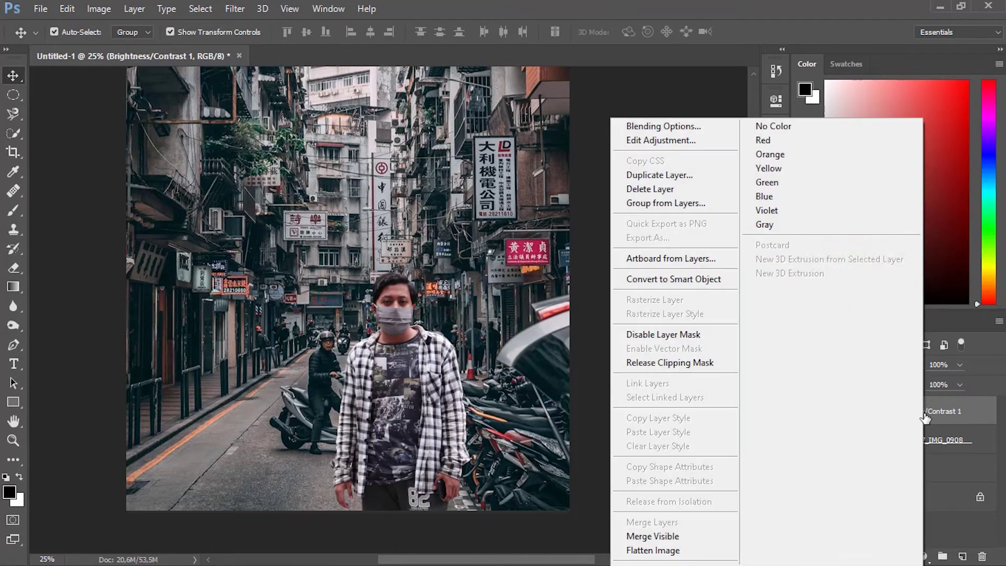
left_click(703, 181)
left_click(626, 165)
left_click_drag(971, 416, 854, 468)
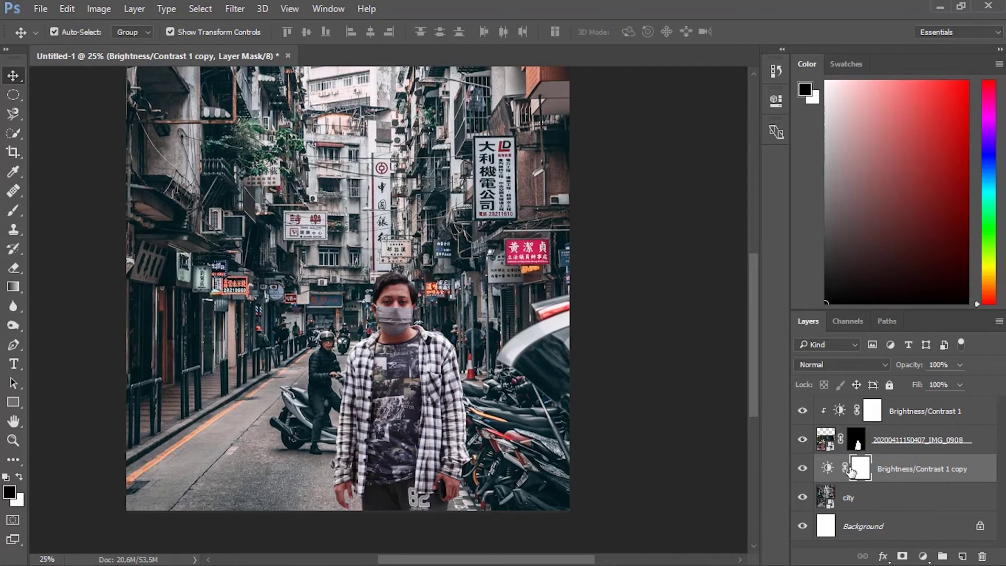
left_click(888, 474, "alt")
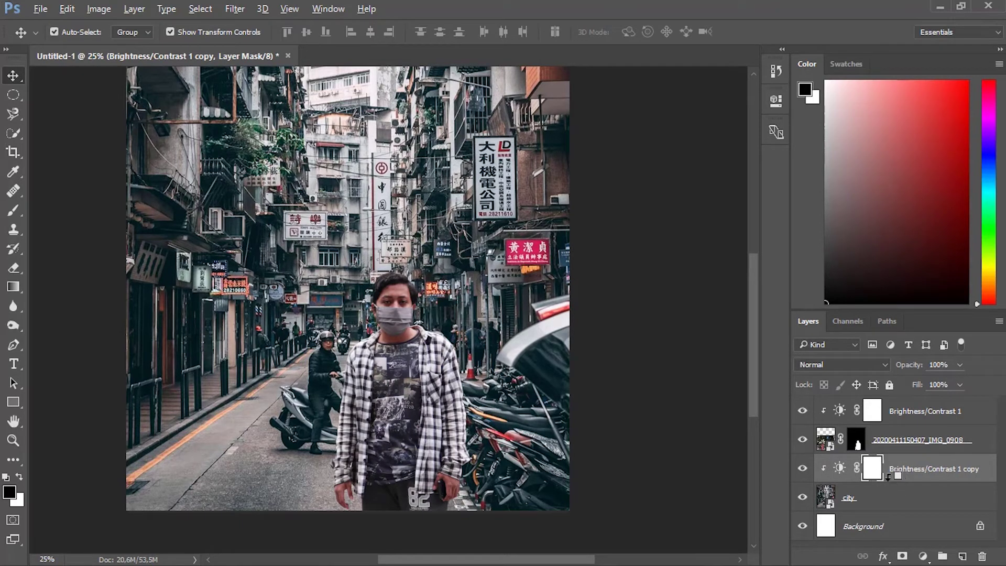
Step: Set the brightness of the portrait's clipped Brightness/Contrast adjustment to 43
double_click(840, 411)
mouse_move(668, 174)
left_mouse_down()
mouse_move(687, 175)
mouse_move(675, 177)
left_mouse_up()
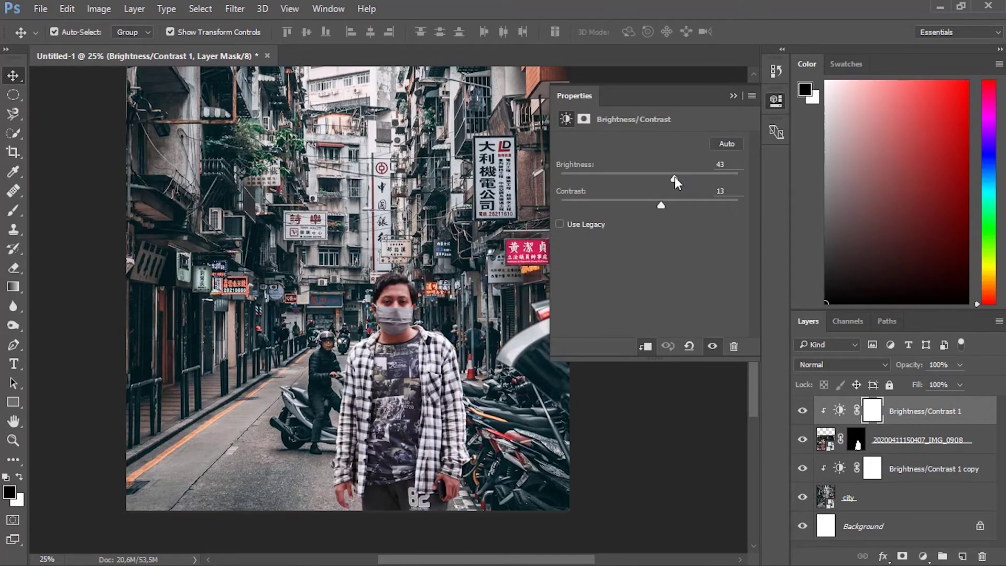
left_click(734, 97)
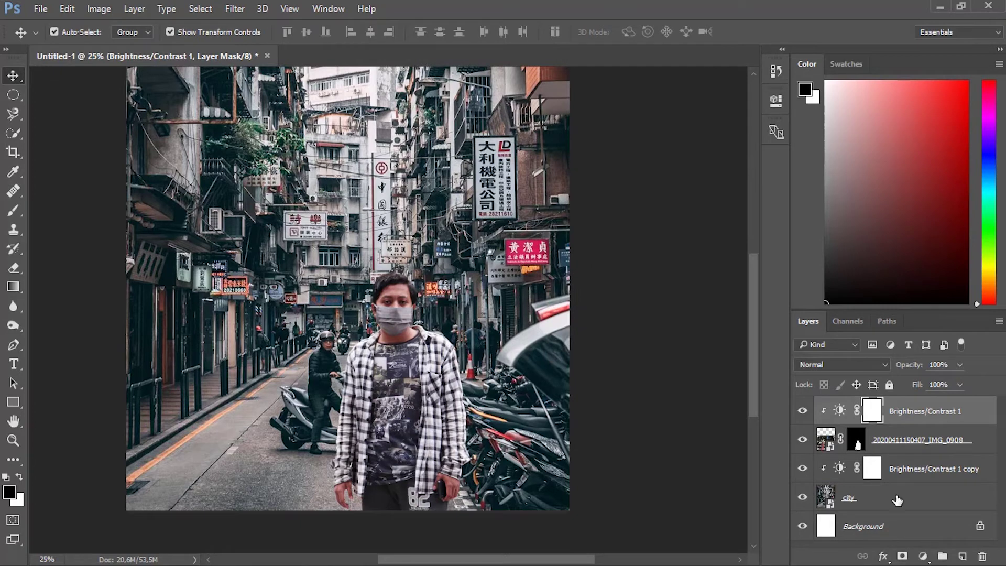
Step: Set the brightness of the city layer's clipped Brightness/Contrast adjustment to 53
left_click(851, 501)
left_click(923, 469)
left_click(777, 101)
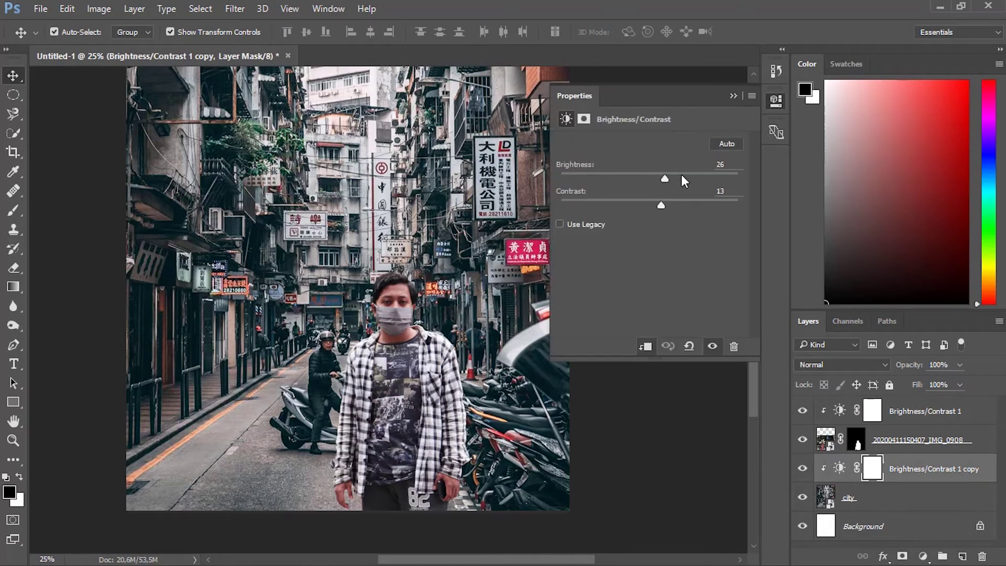
mouse_move(667, 180)
left_mouse_down()
mouse_move(699, 181)
mouse_move(683, 174)
left_mouse_up()
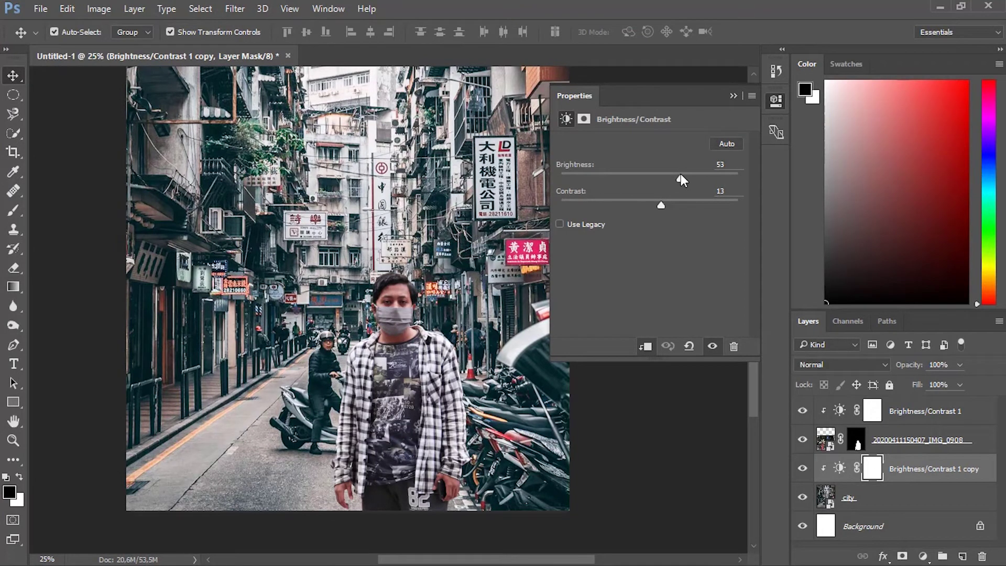
left_click(734, 96)
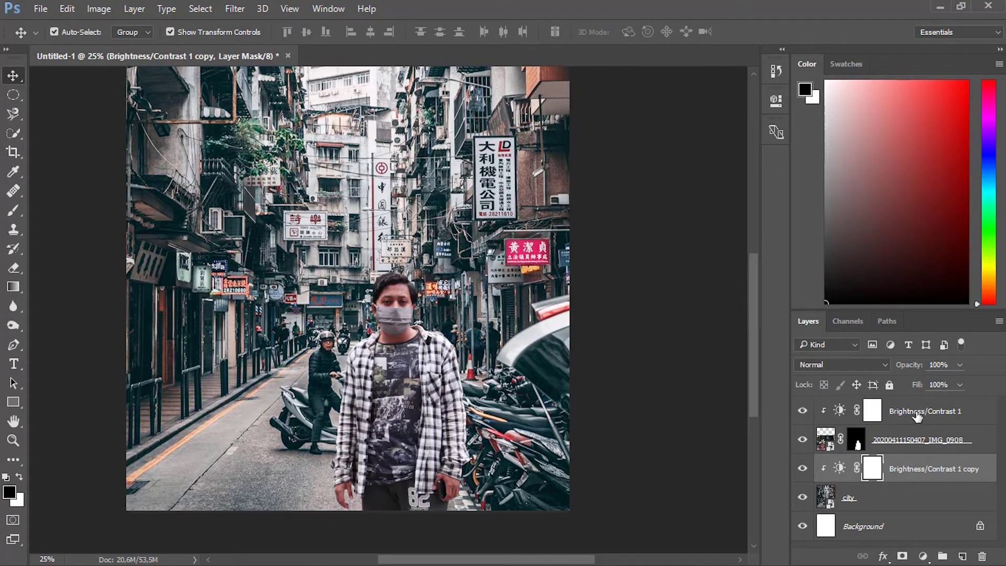
Step: Add a Hue/Saturation adjustment above the portrait's Brightness/Contrast adjustment, with hue -2, saturation +9 and lightness 0
left_click(902, 422)
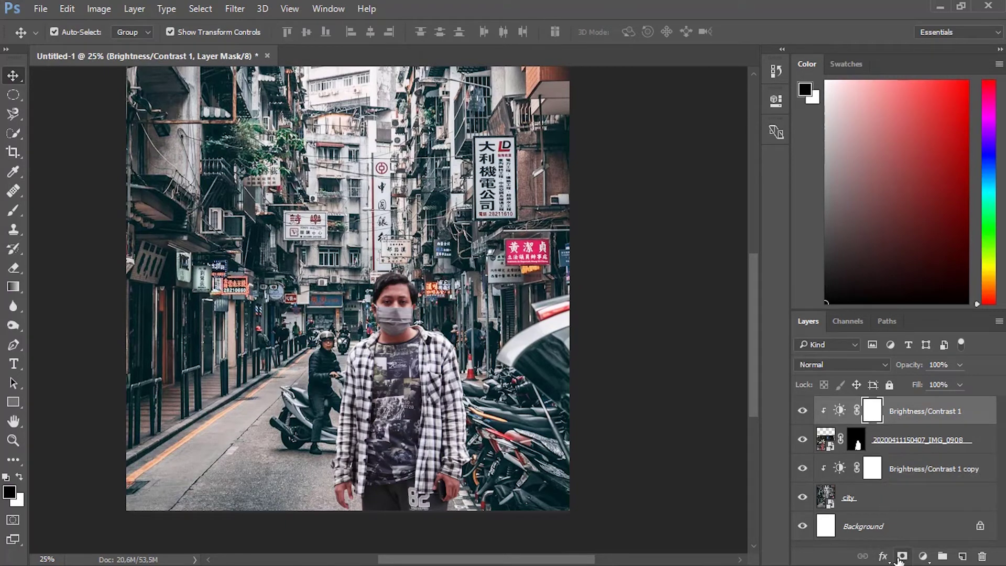
left_click(923, 557)
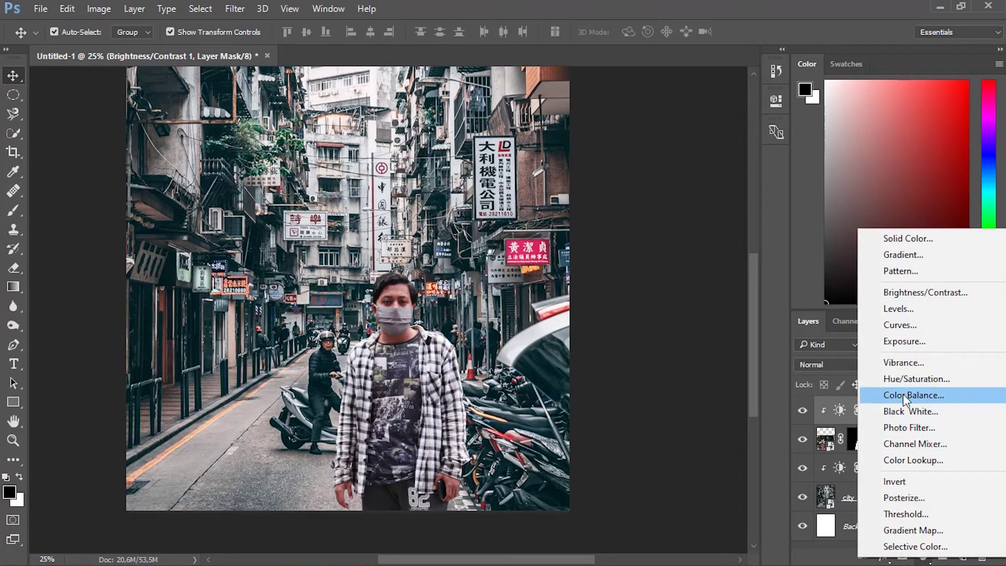
left_click(904, 379)
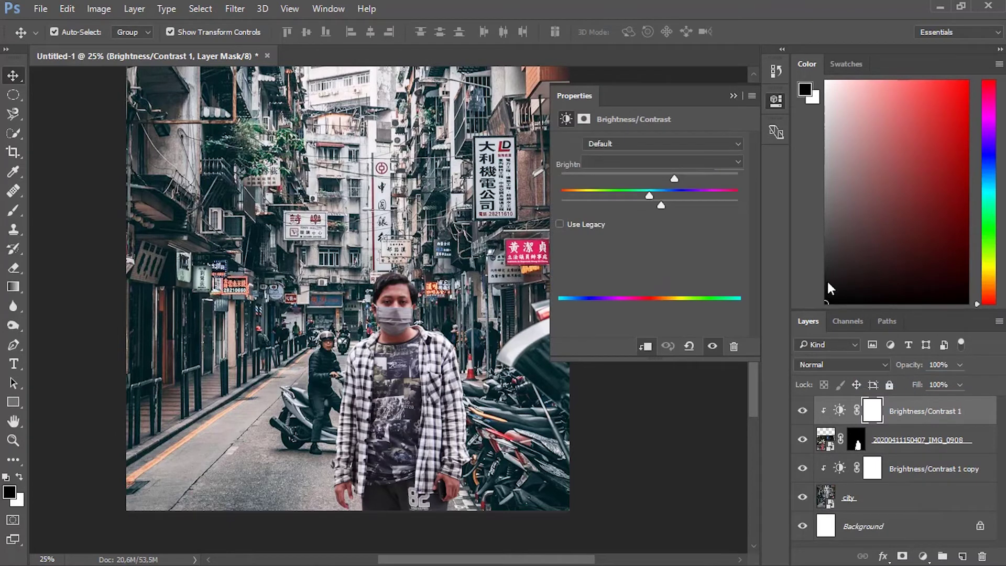
left_click(649, 160)
left_click(647, 162)
left_click_drag(648, 195, 653, 244)
left_click(706, 235)
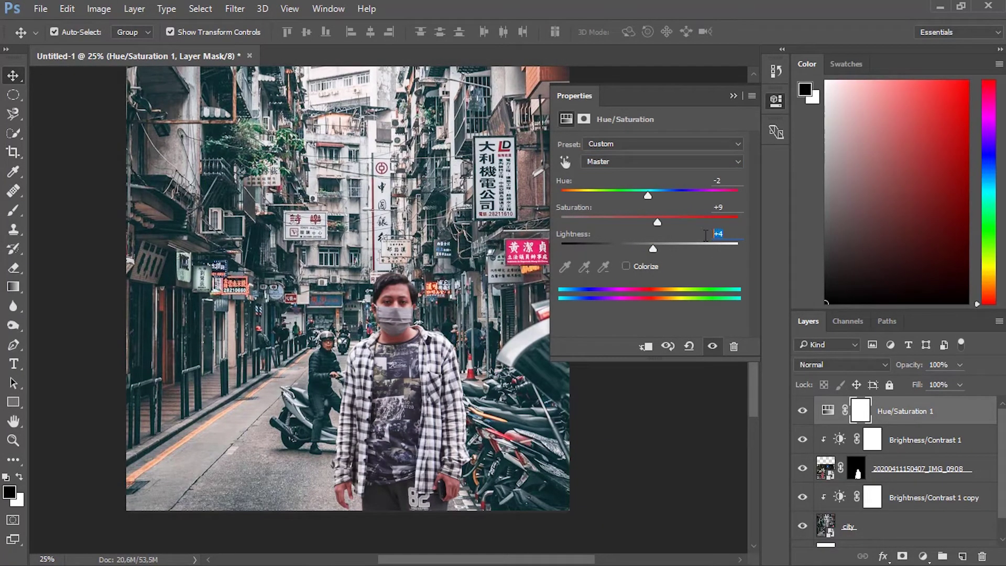
type("0")
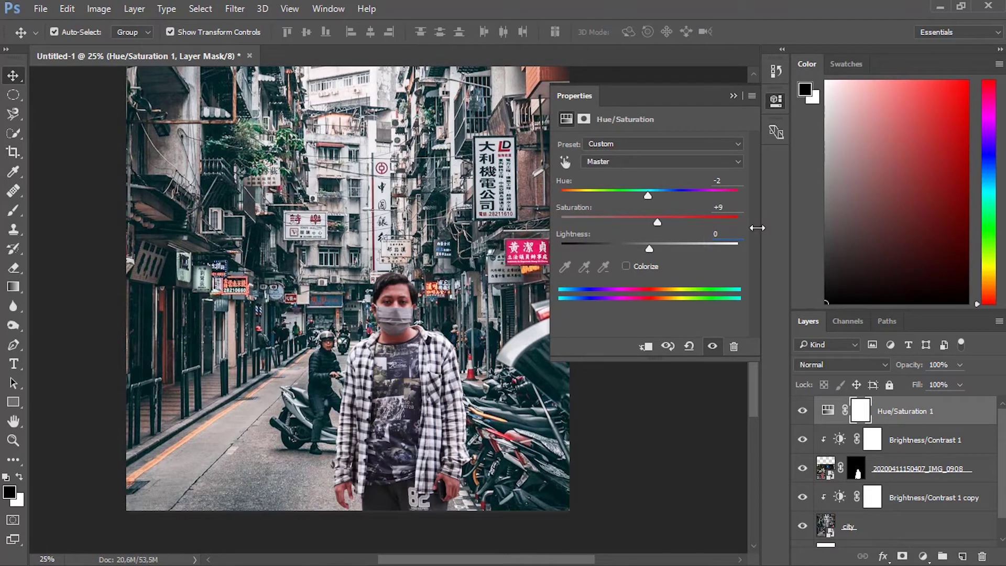
Step: Fine-tune the Reds range of the Hue/Saturation adjustment with a slight hue shift and collapse its settings
left_click(693, 163)
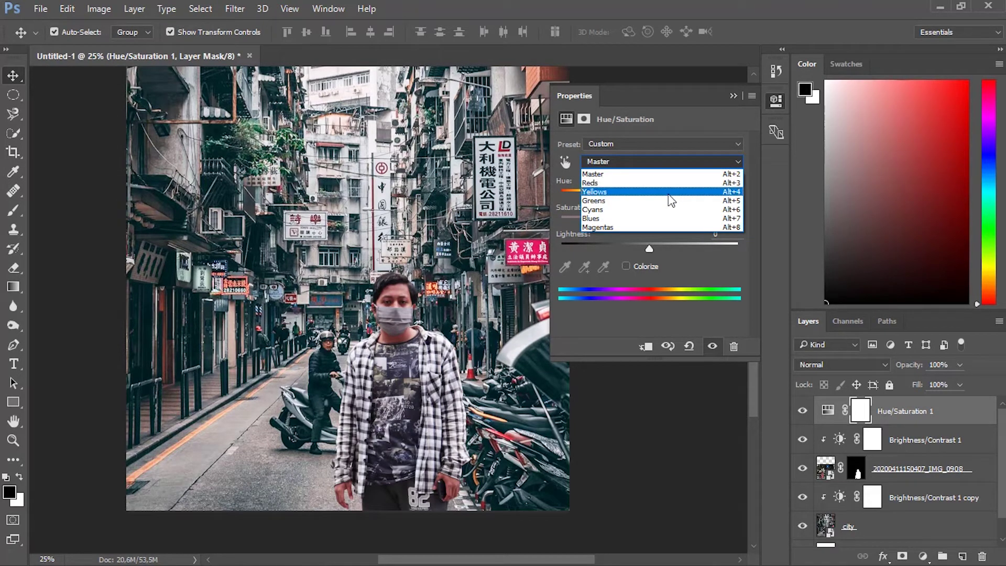
left_click(657, 183)
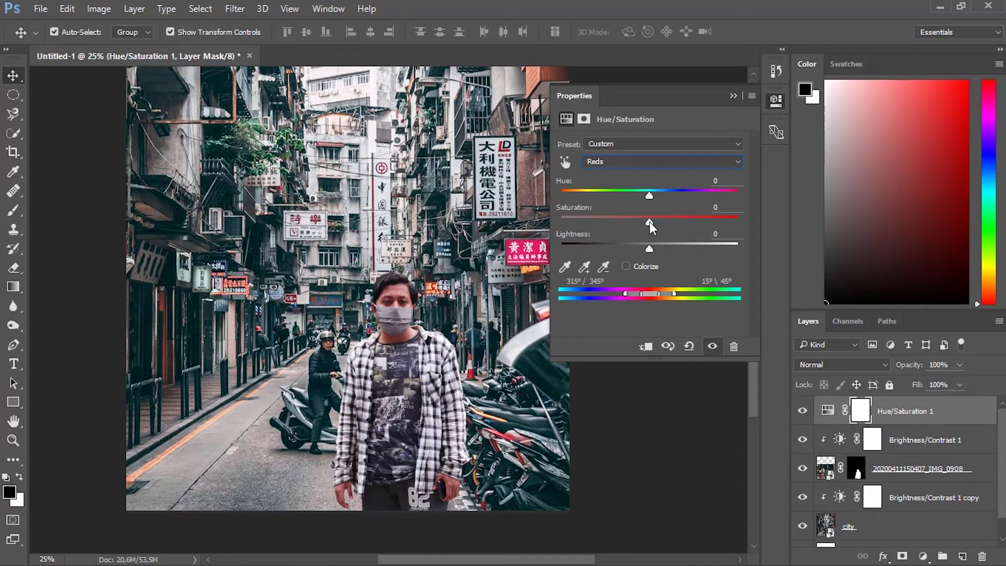
mouse_move(645, 196)
left_mouse_down()
mouse_move(636, 194)
mouse_move(645, 194)
left_mouse_up()
left_click(737, 96)
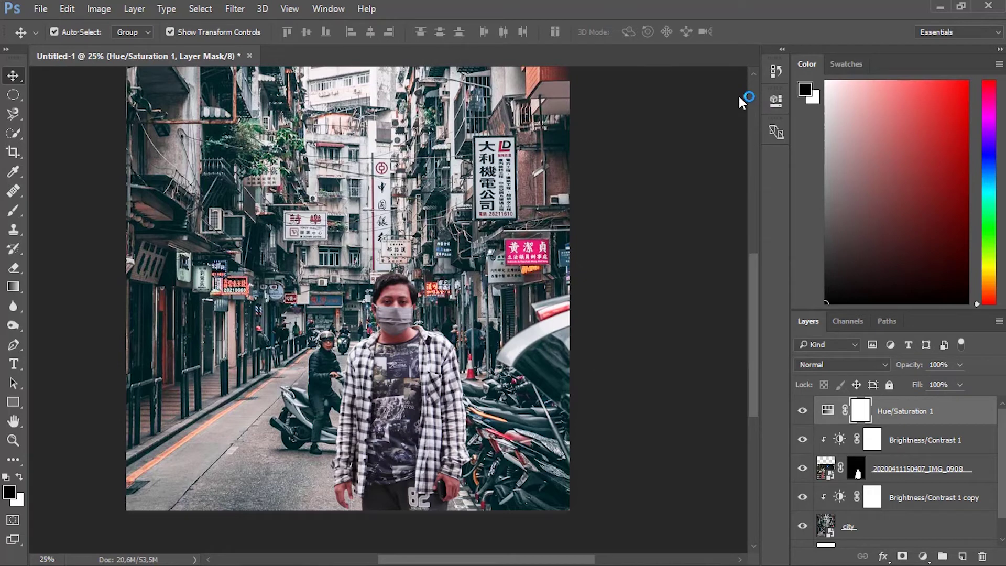
Step: Try clipping the Hue/Saturation adjustment to the portrait layer, undo the clipping and deselect all layers
left_click_drag(912, 424, 913, 418)
left_click(913, 422, "alt")
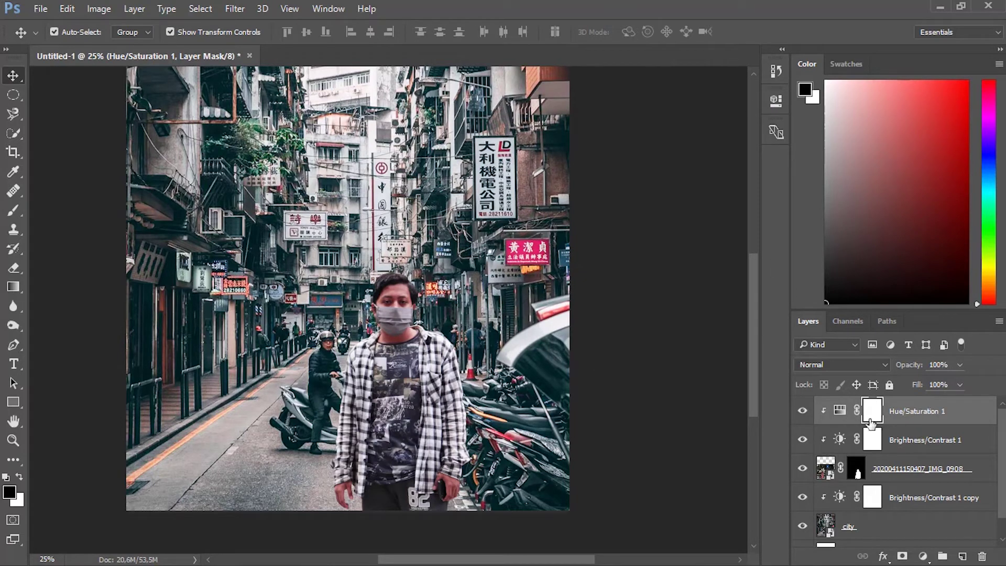
key("ctrl+z")
left_click(691, 396)
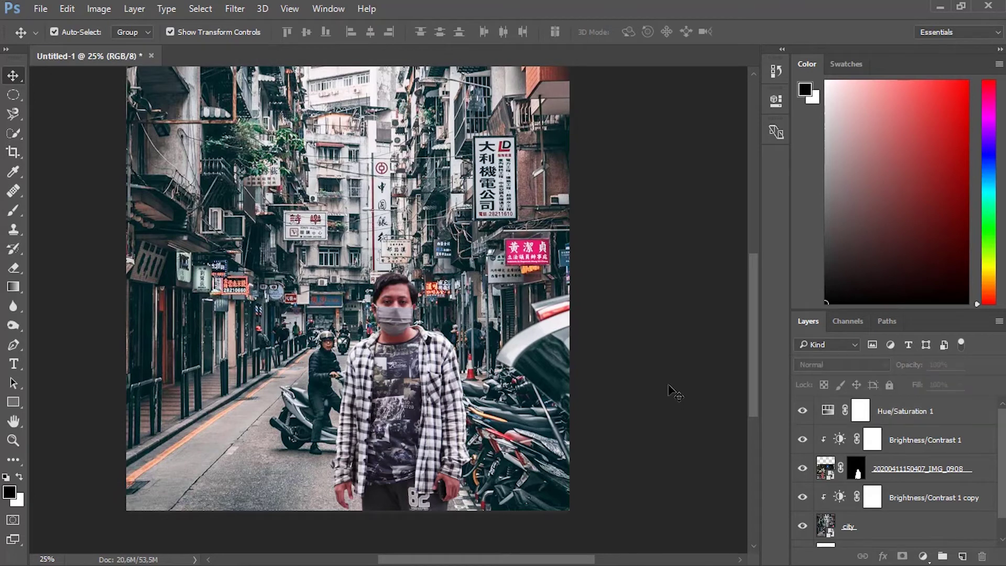
Step: Duplicate the city layer
scroll(629, 399, "up", 4)
scroll(579, 407, "down", 3)
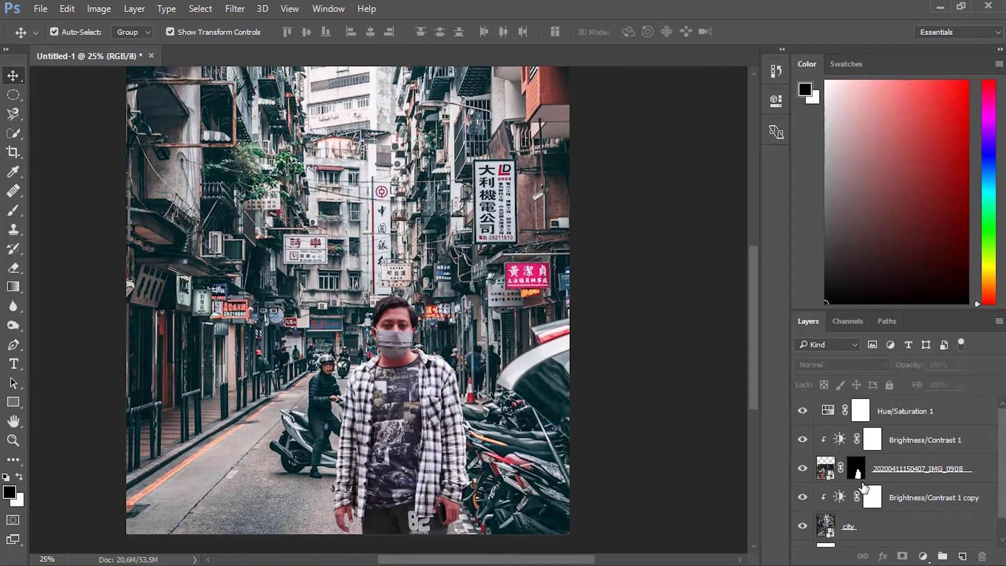
scroll(876, 529, "down", 1)
left_click(860, 517)
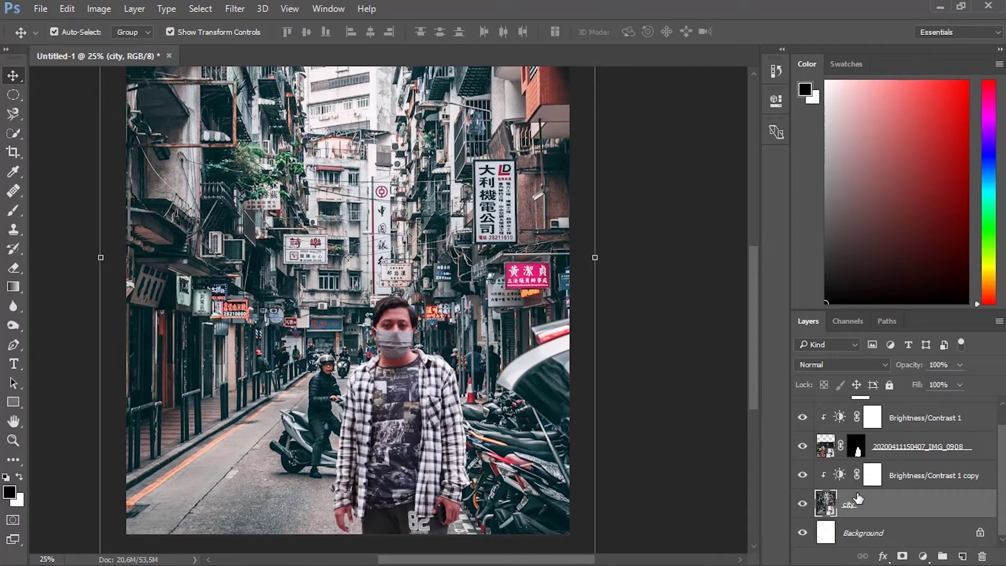
key("ctrl+j")
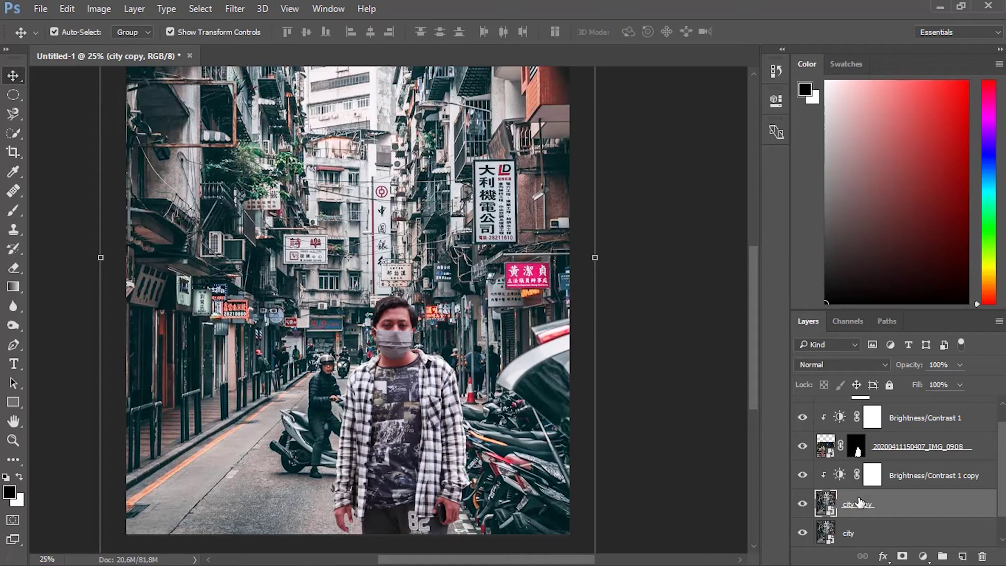
Step: Apply a Gaussian Blur smart filter with a radius of 2.4 pixels to the city copy layer
left_click(232, 12)
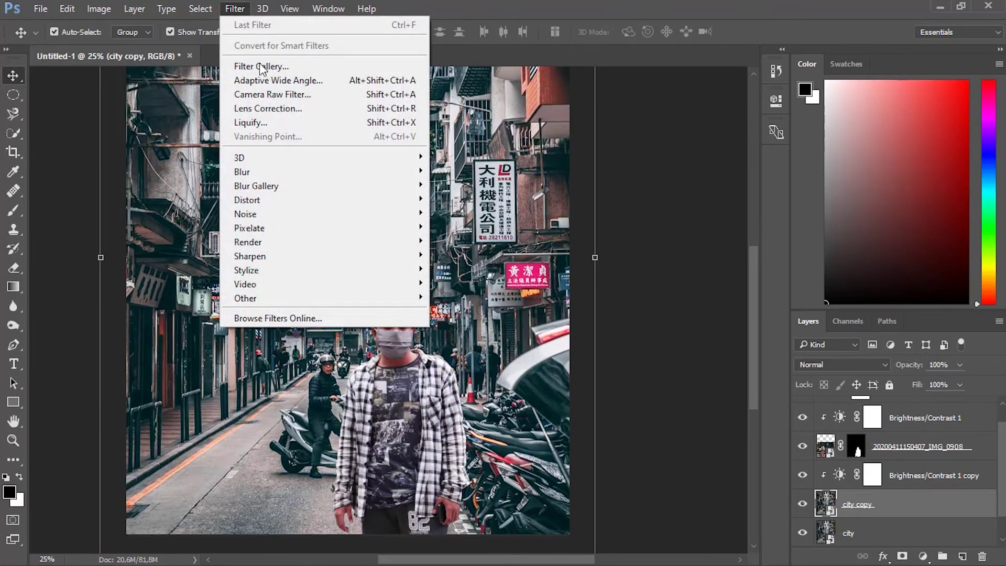
mouse_move(278, 186)
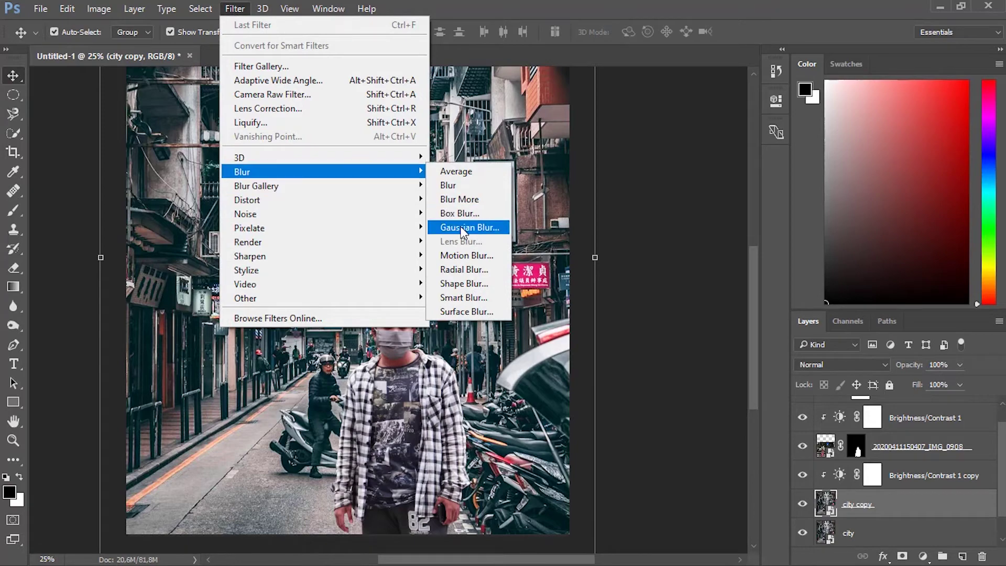
left_click(461, 229)
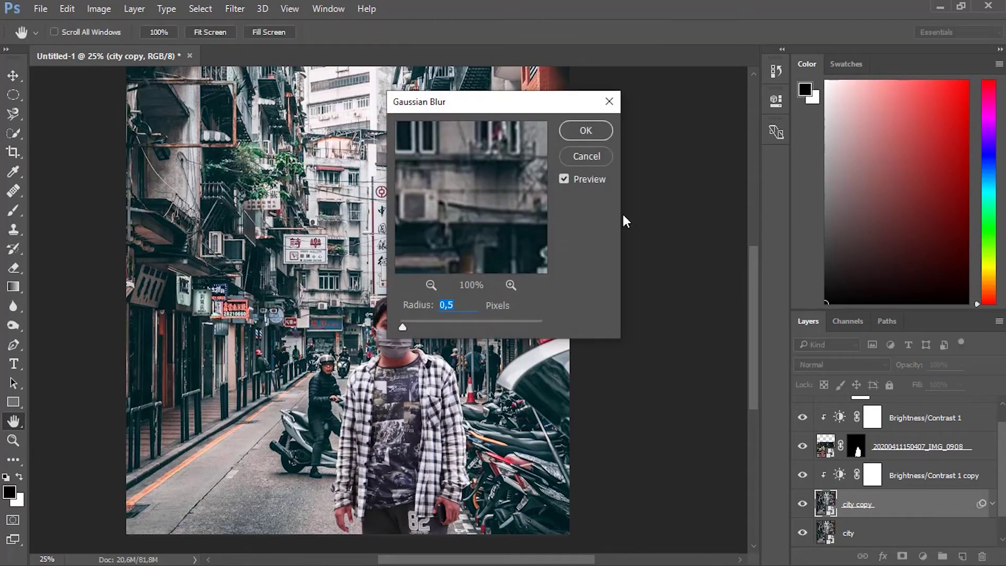
mouse_move(421, 325)
left_mouse_down()
mouse_move(429, 319)
mouse_move(418, 319)
left_mouse_up()
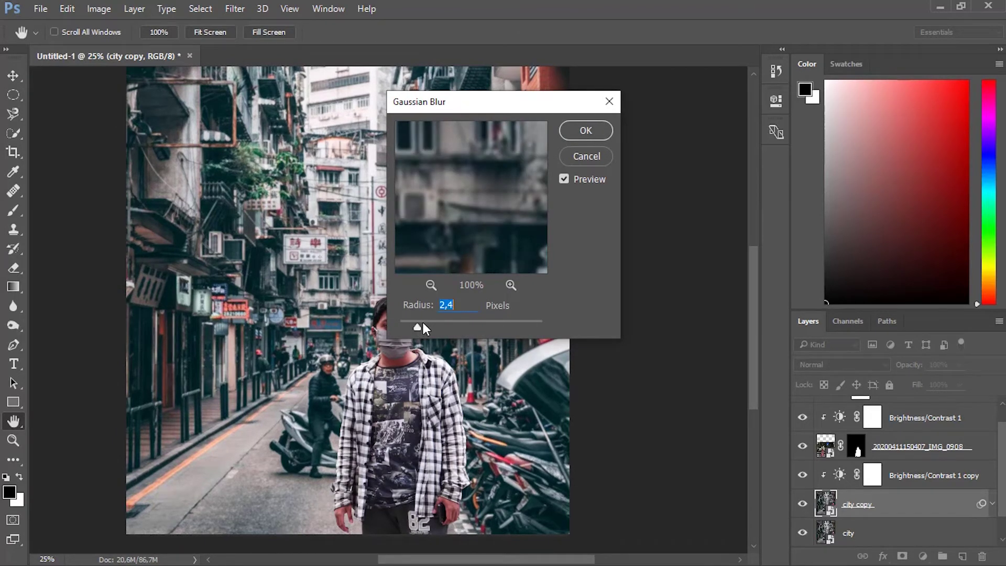
left_click(423, 323)
left_click(586, 130)
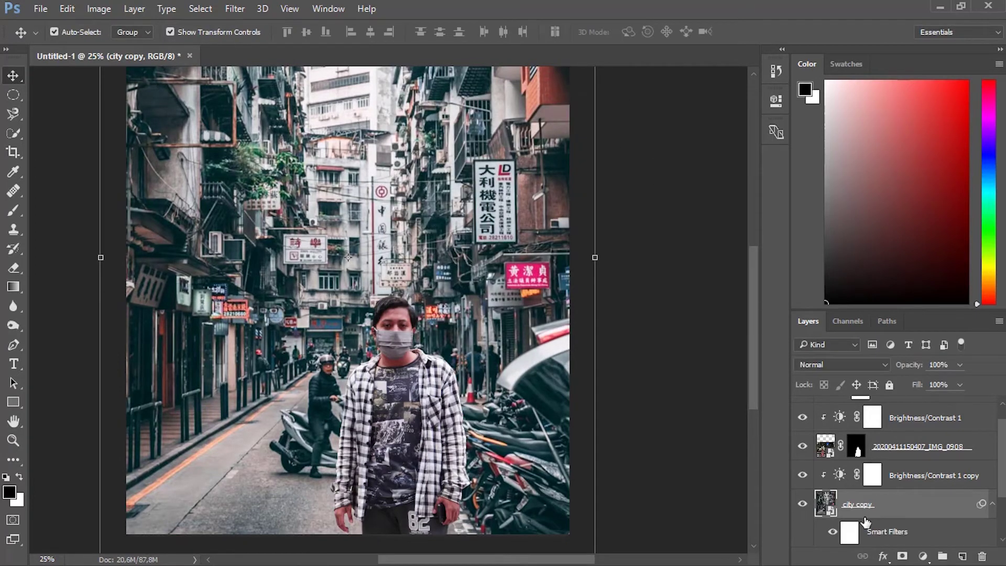
Step: Set the radius of the city copy's Gaussian Blur smart filter to 4.7 pixels and deselect the layer
scroll(906, 519, "down", 2)
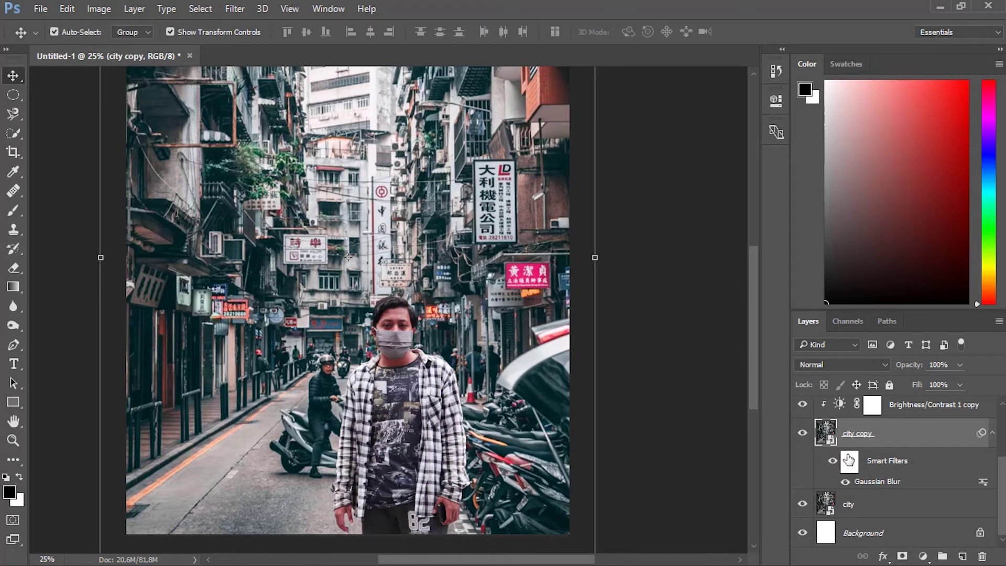
double_click(879, 485)
mouse_move(430, 327)
left_mouse_down()
mouse_move(449, 326)
mouse_move(433, 323)
left_mouse_up()
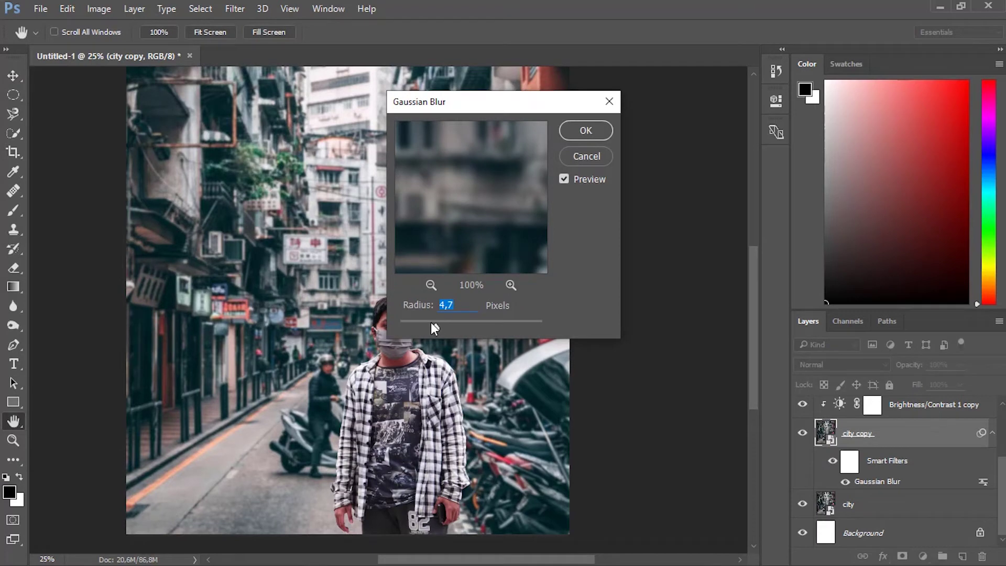
left_click(583, 133)
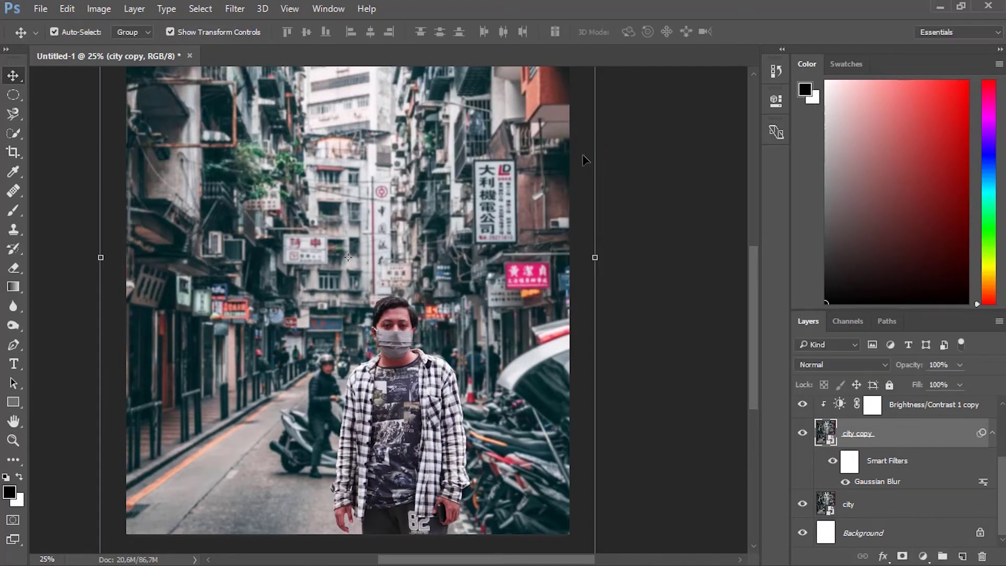
left_click(691, 260)
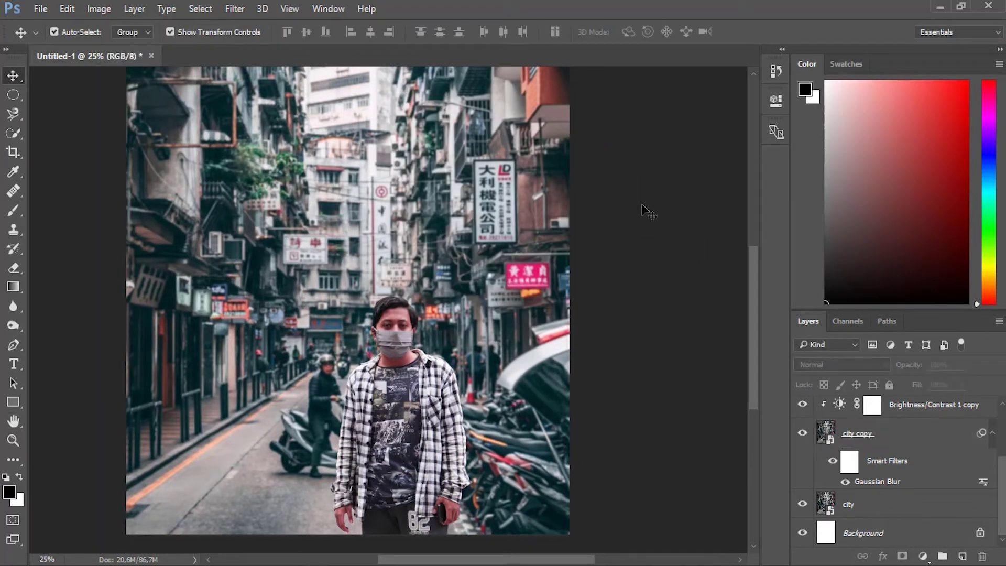
Step: Toggle the blurred city copy's visibility to compare the street with and without the blur, and view the whole image
left_click(802, 434)
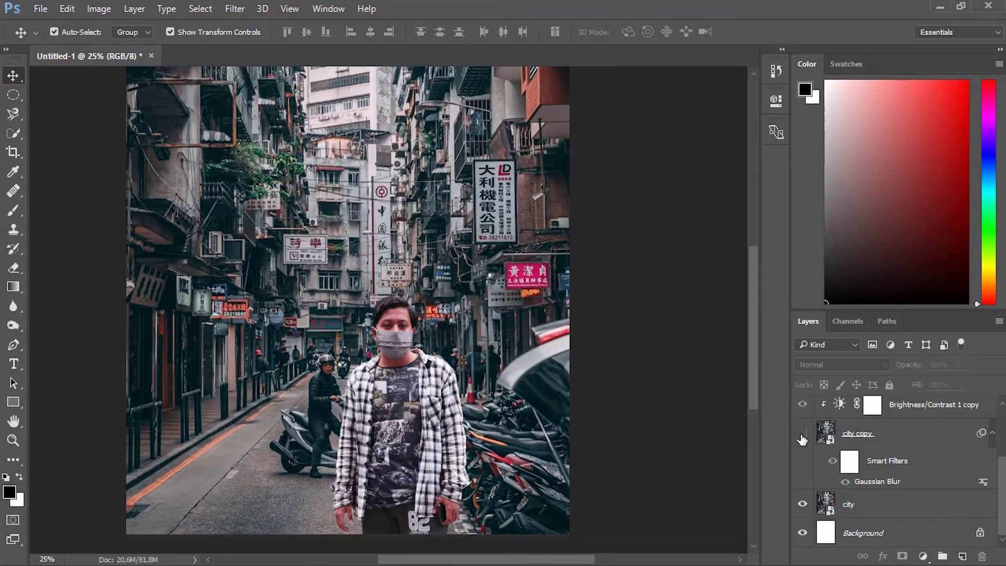
left_click(803, 434)
left_click(803, 434)
left_click(802, 434)
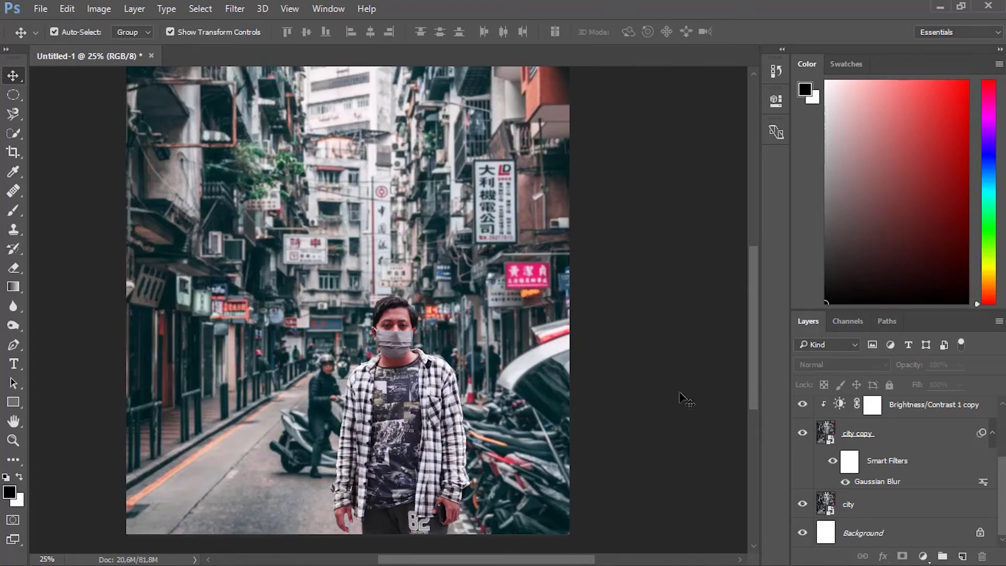
key("ctrl+0")
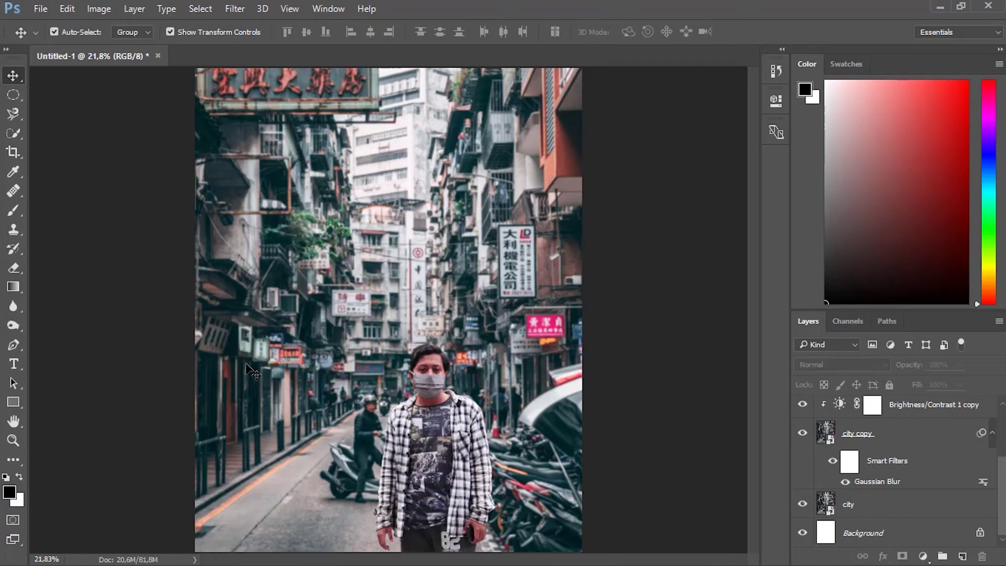
Step: Paint along the man's upper hair edge on the portrait layer's mask with a soft black 17 px brush
left_click(13, 440)
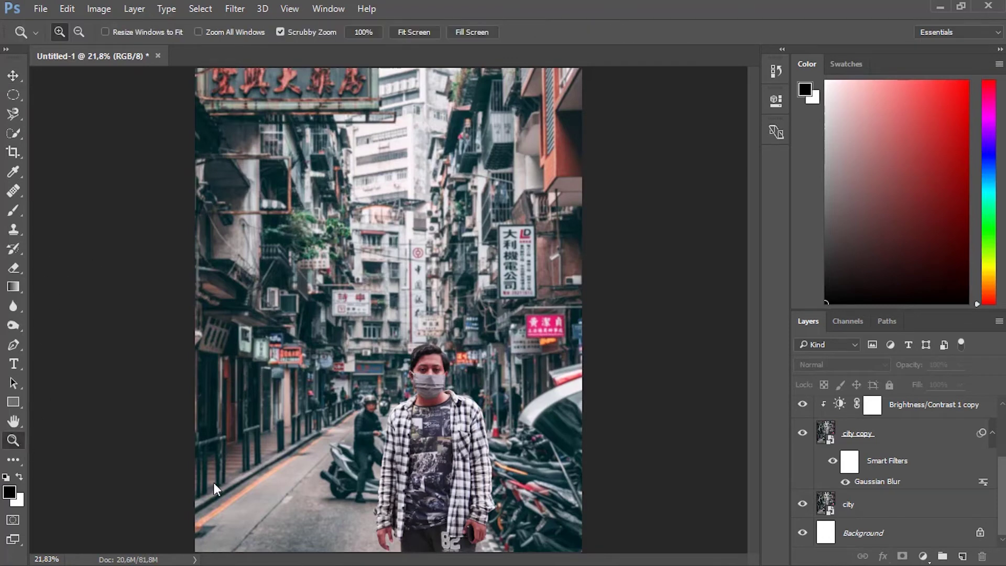
left_click(488, 530)
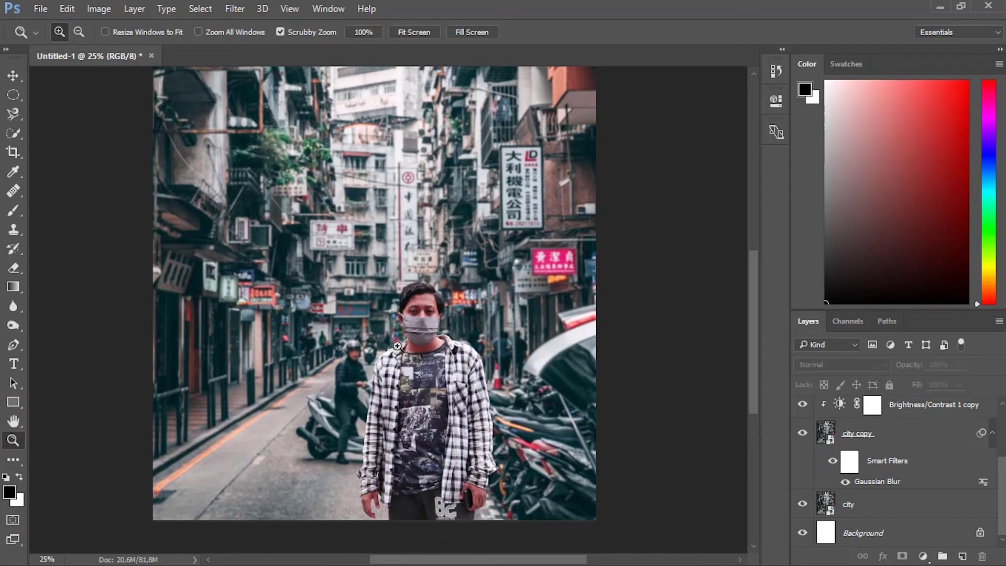
scroll(445, 329, "up", 3)
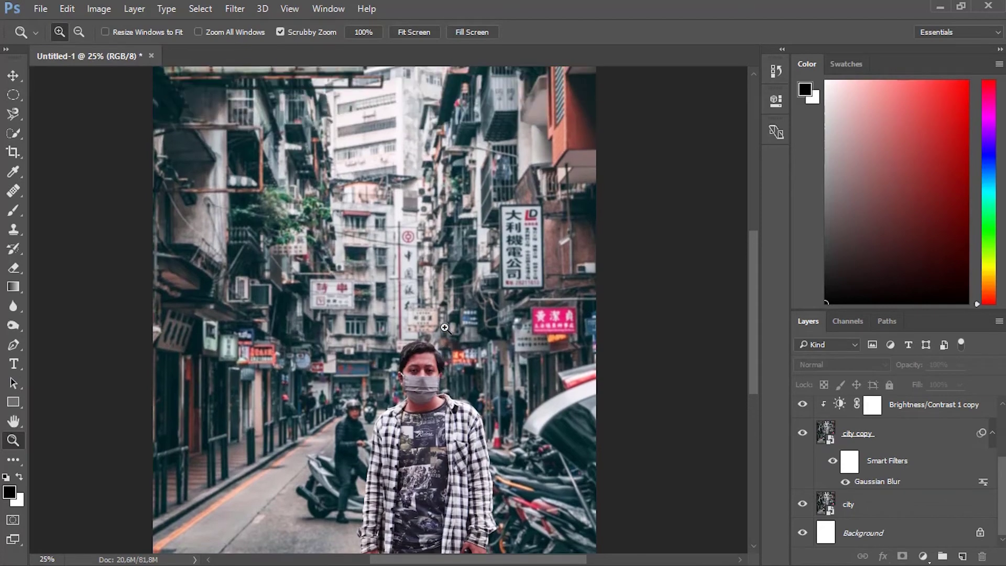
left_click(442, 356)
left_click(443, 381)
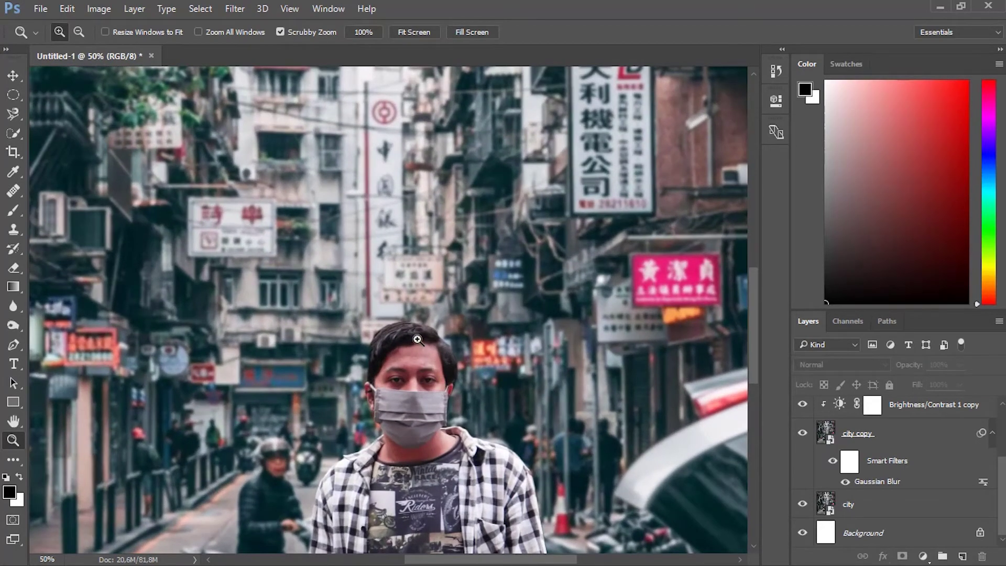
scroll(419, 331, "down", 3)
left_click(417, 286)
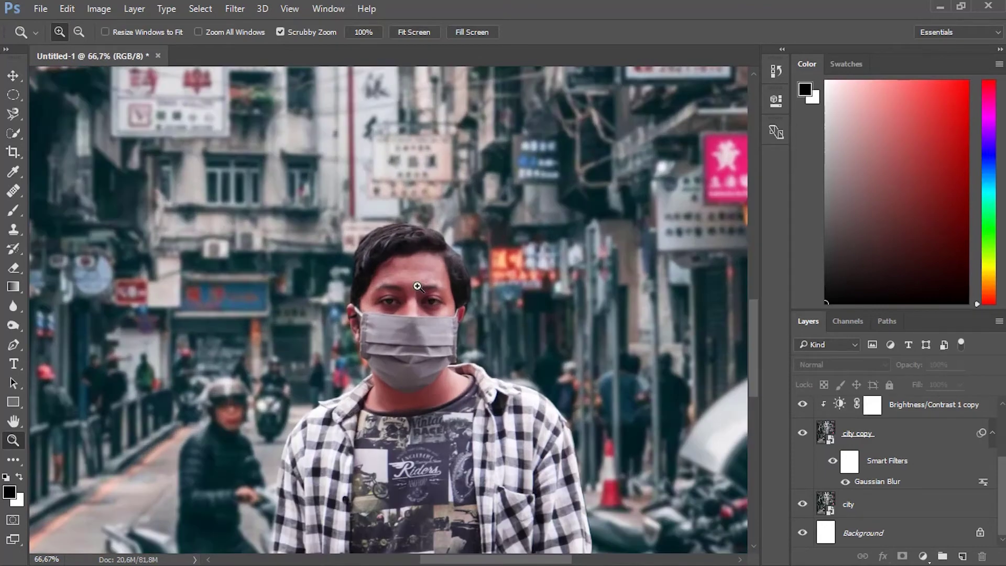
left_click(417, 286)
left_click(360, 207)
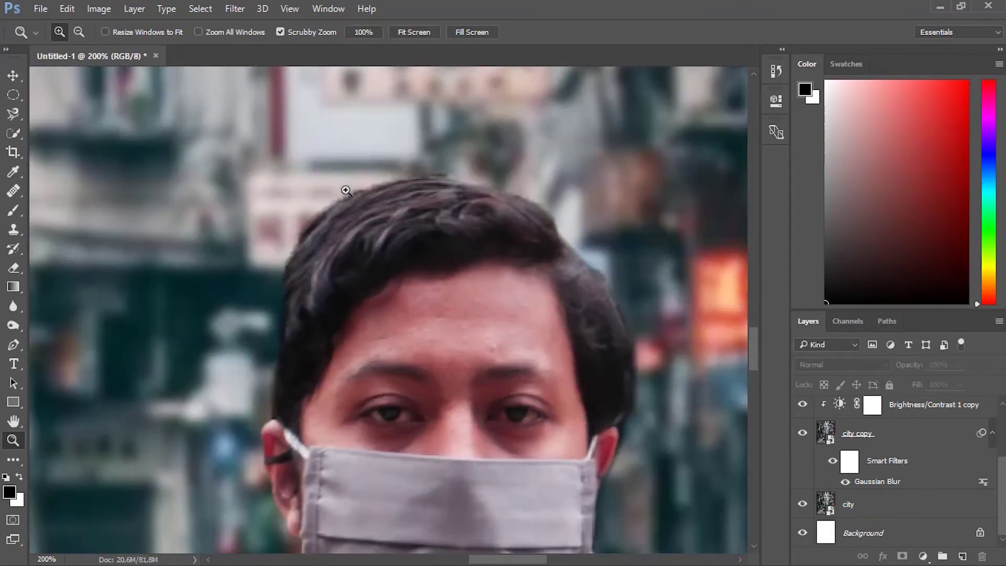
left_click(357, 205)
left_click(14, 210)
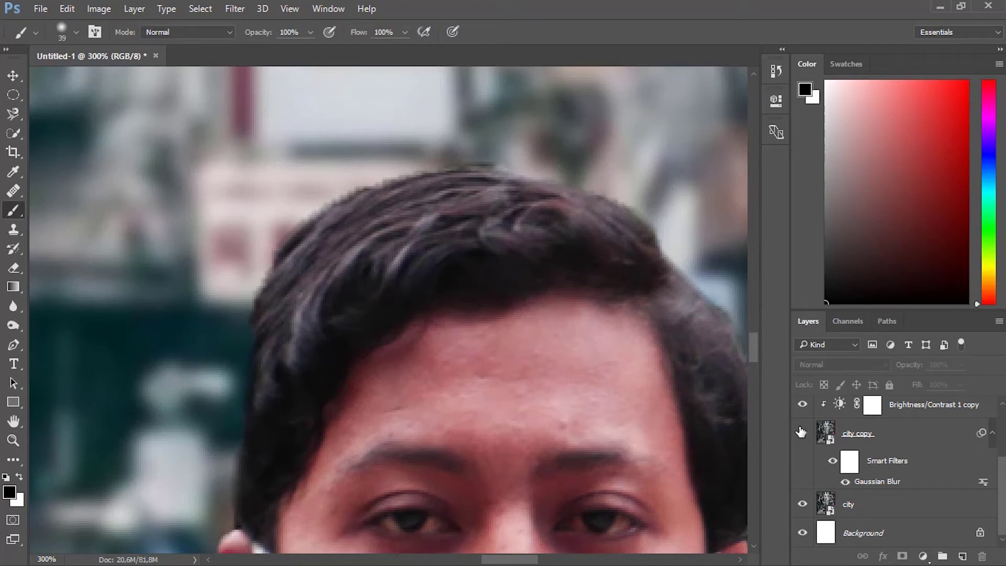
scroll(869, 474, "up", 3)
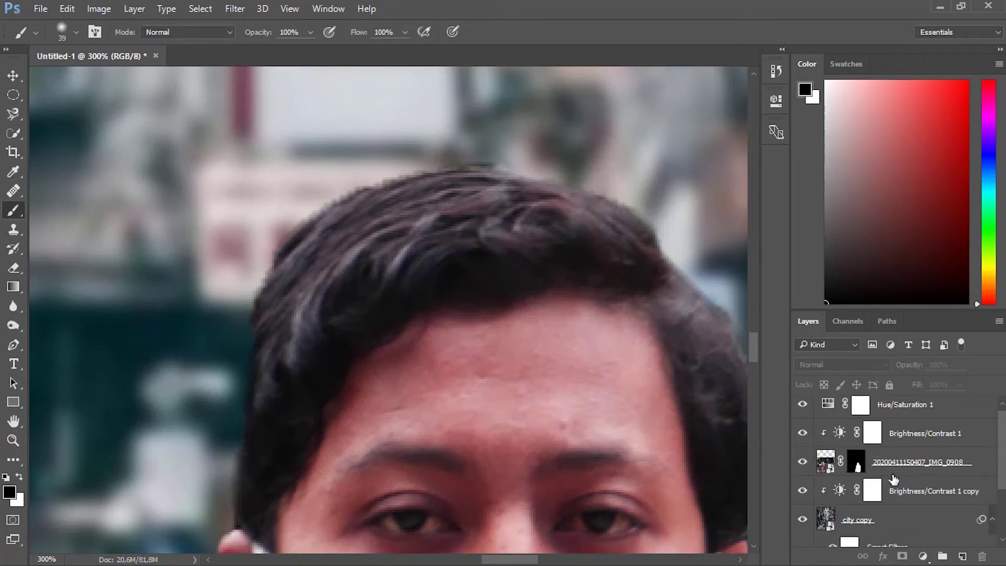
left_click(858, 463)
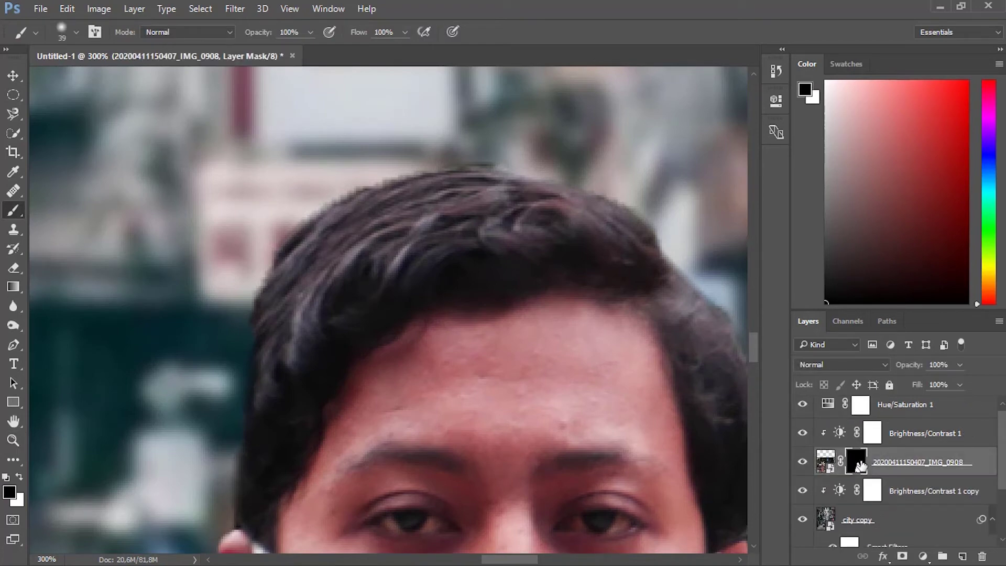
left_click(76, 32)
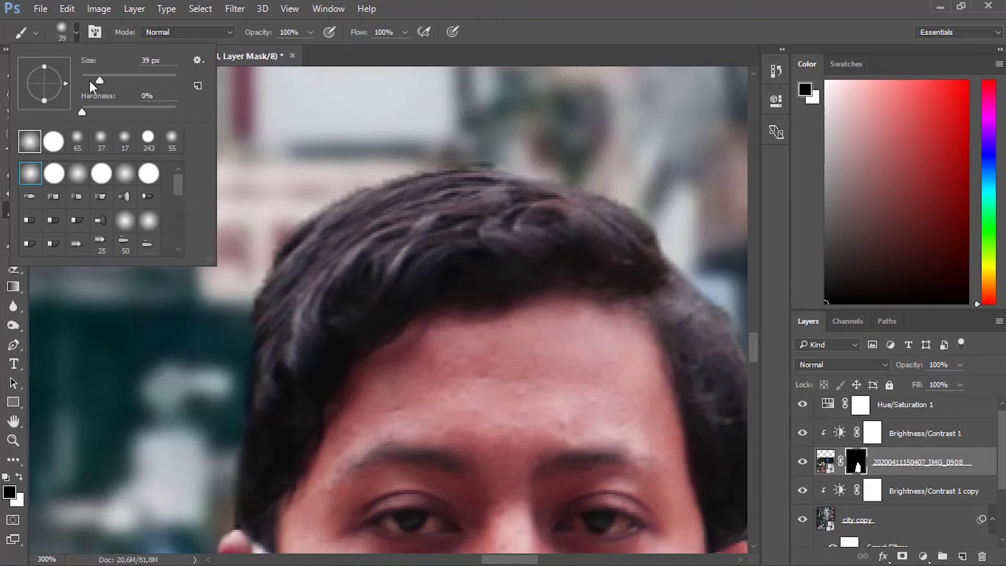
left_click(350, 173)
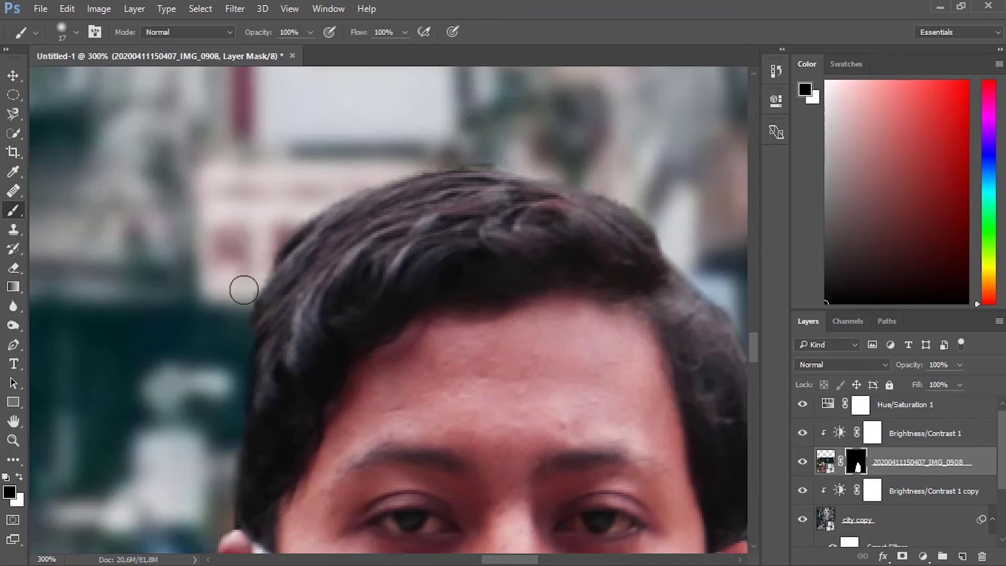
Step: Examine the whole composite, then check how the man's full figure blends into the blurred street
left_click(13, 440)
left_click(175, 148, "alt")
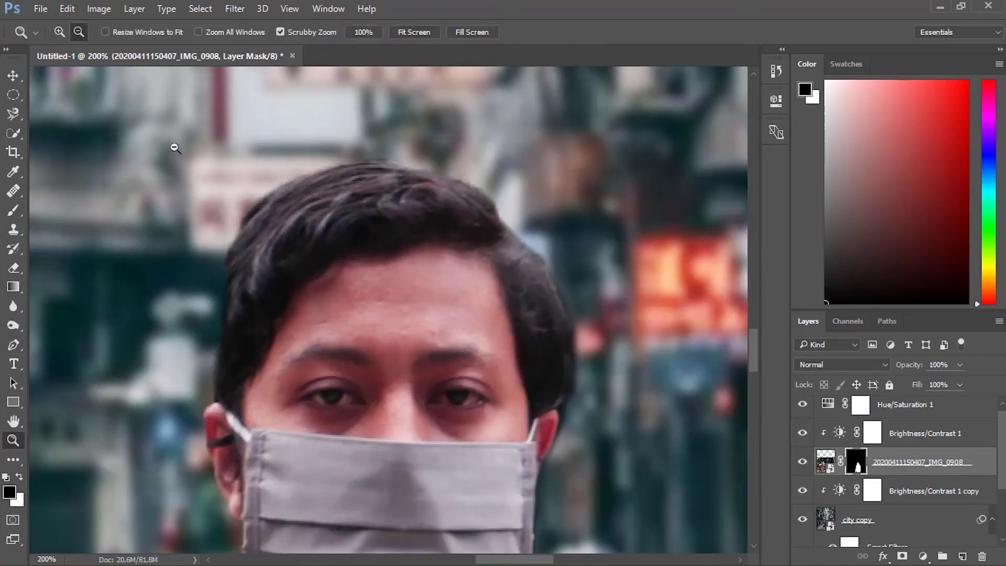
left_click_drag(175, 148, 180, 152)
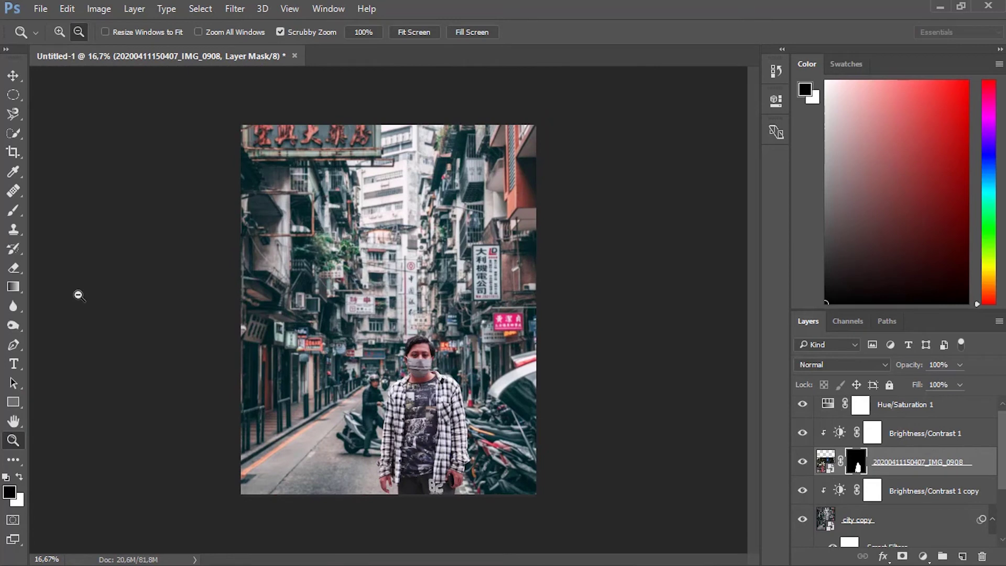
left_click(374, 360)
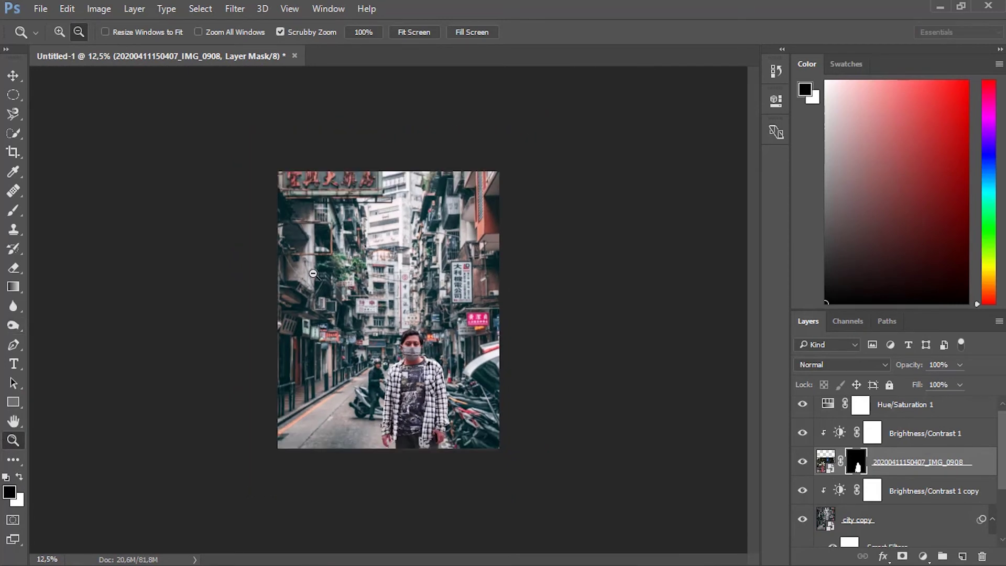
left_click(56, 32)
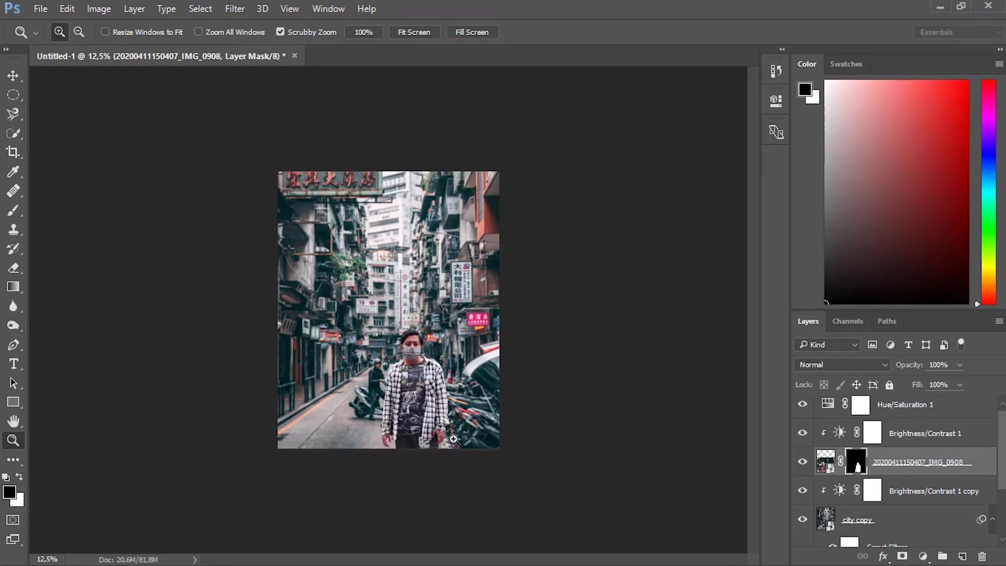
left_click(428, 404)
left_click(446, 466)
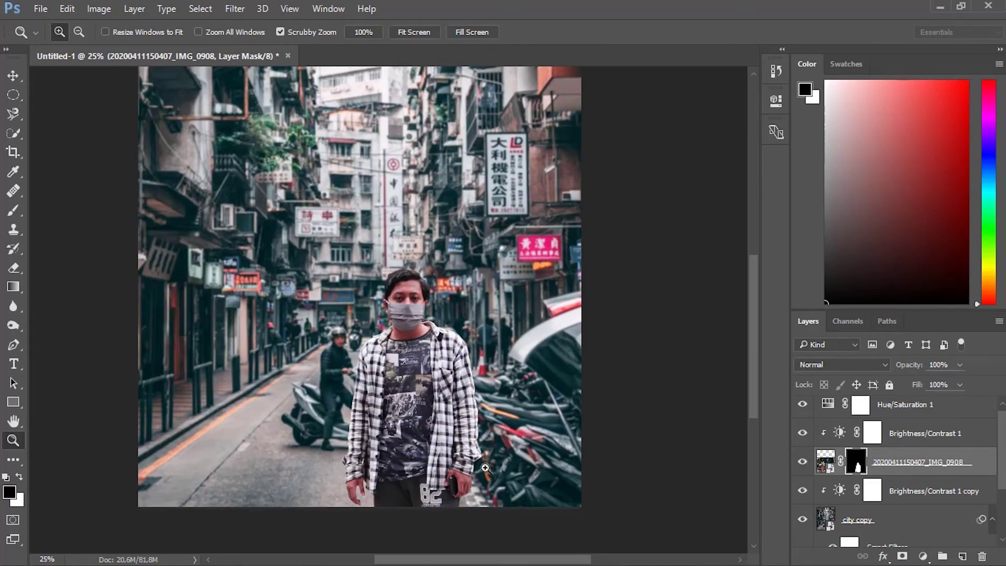
scroll(443, 291, "up", 1)
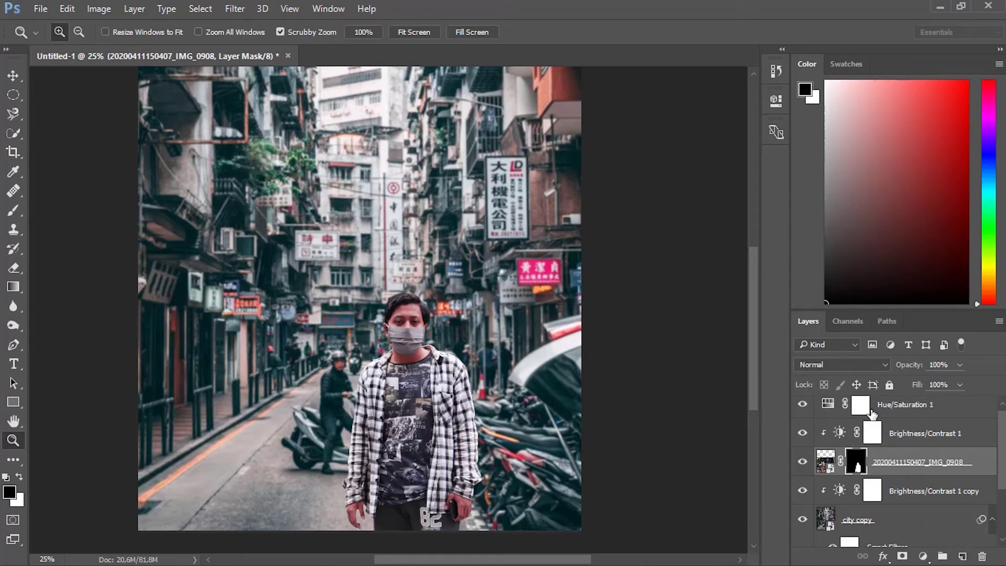
Step: Add a new empty layer above the Hue/Saturation 1 adjustment layer
left_click(905, 410)
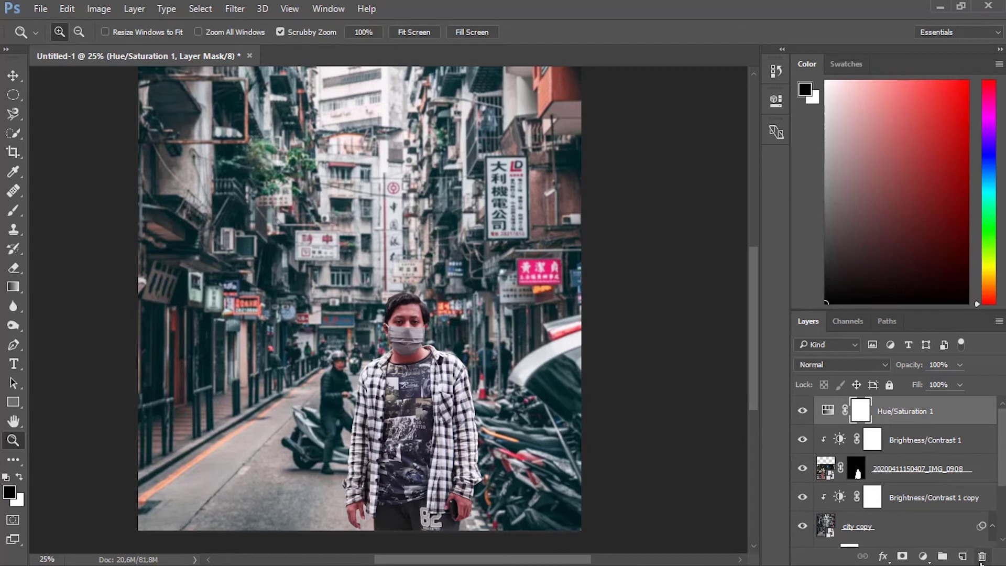
left_click(963, 556)
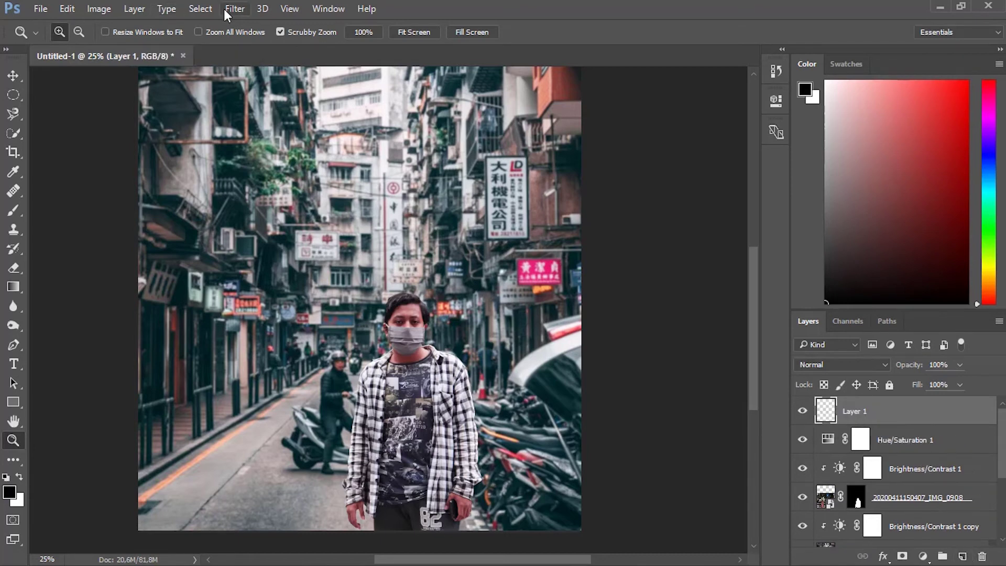
left_click(225, 8)
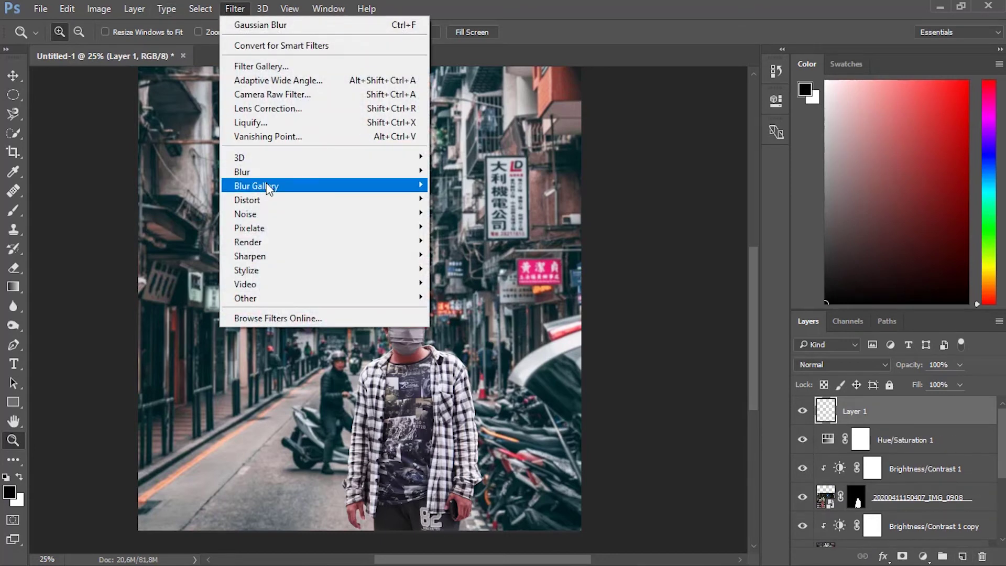
mouse_move(268, 188)
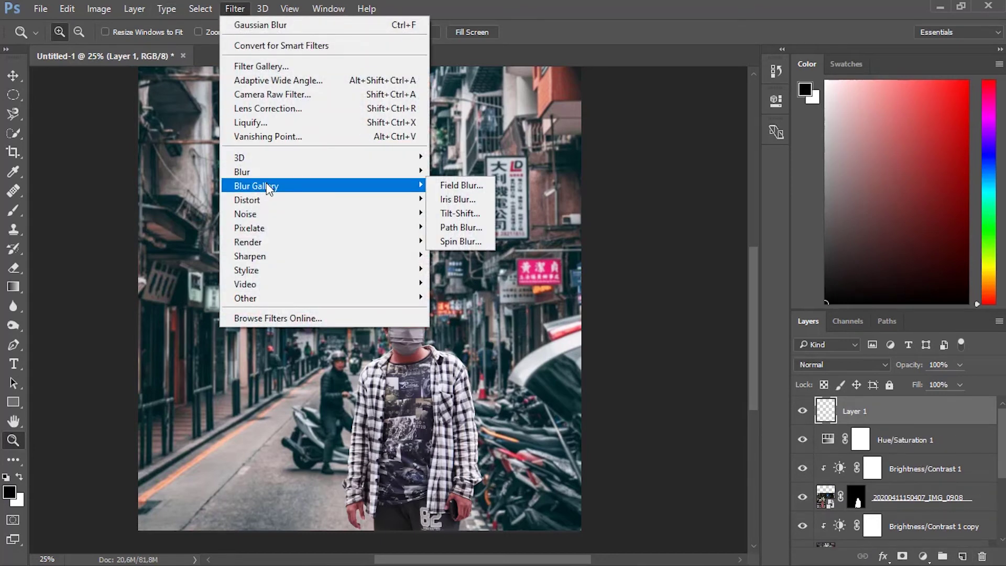
left_click(457, 198)
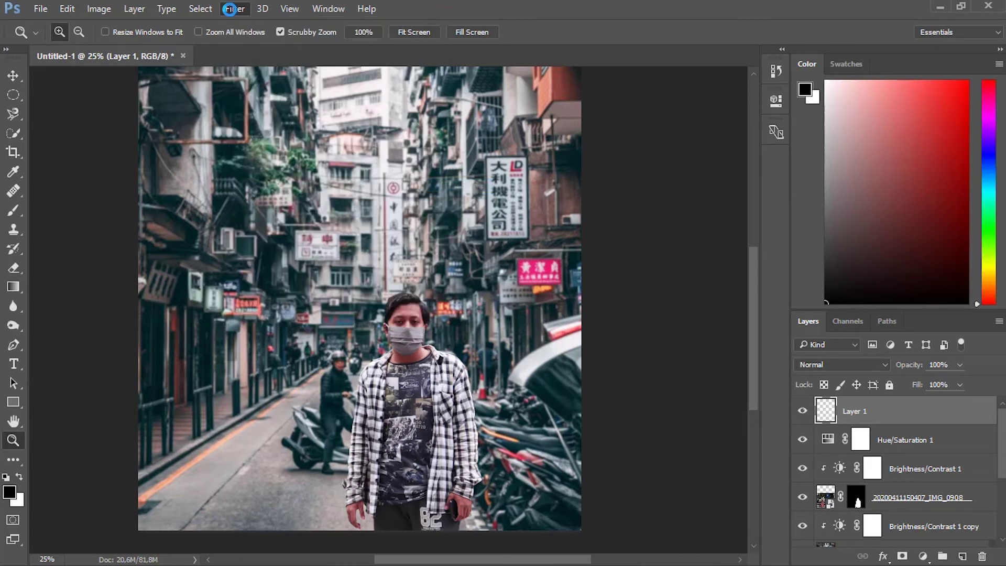
left_click(514, 224)
left_click(97, 7)
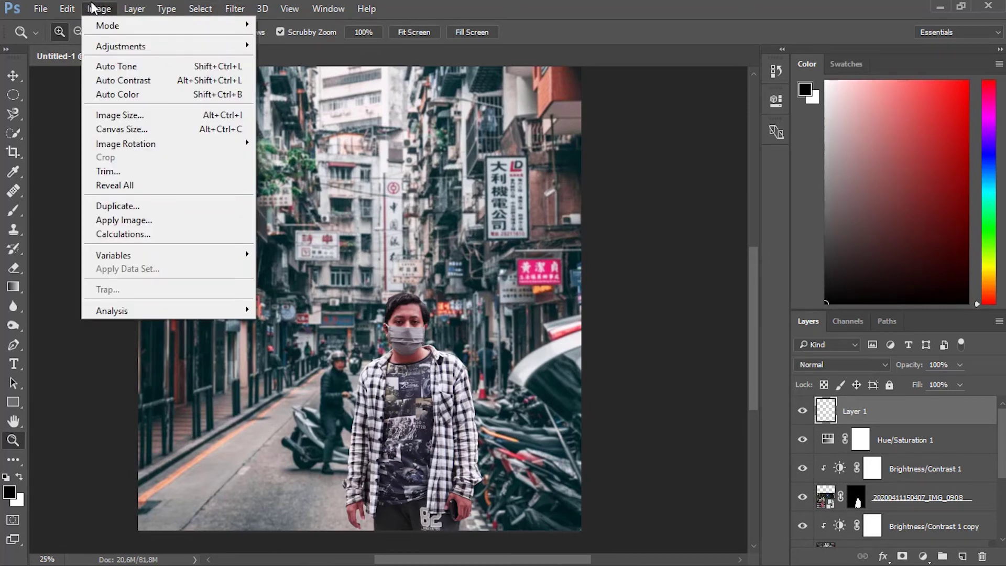
left_click(13, 76)
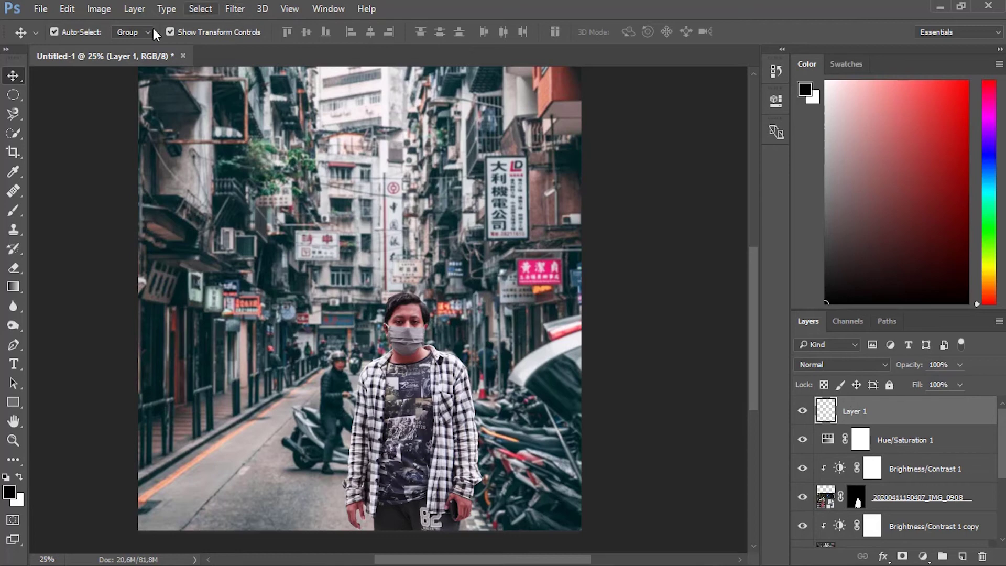
Step: Try painting soft black strokes along the picture's lower edge on the new layer with a 495 px brush, and undo them
left_click(14, 211)
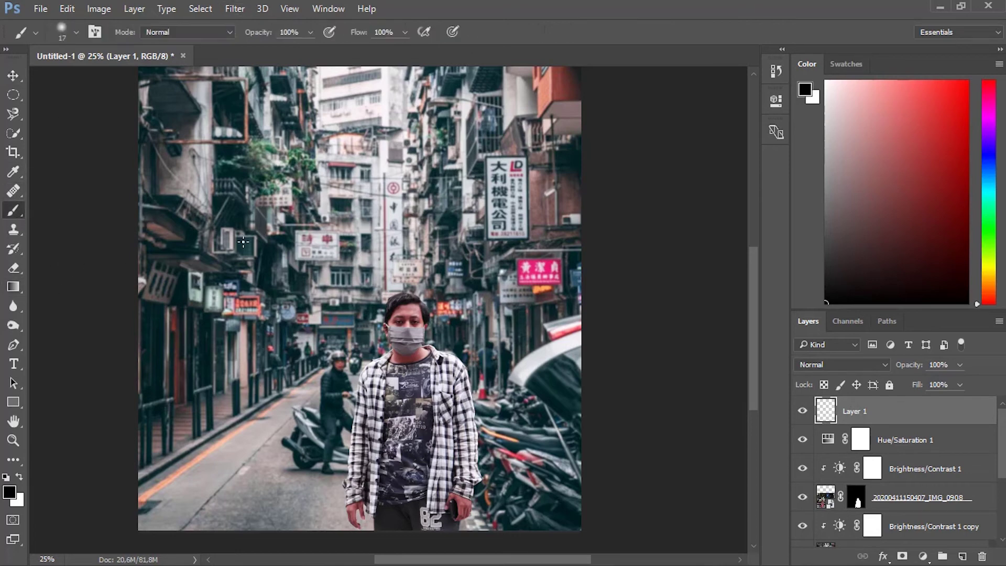
left_click(76, 32)
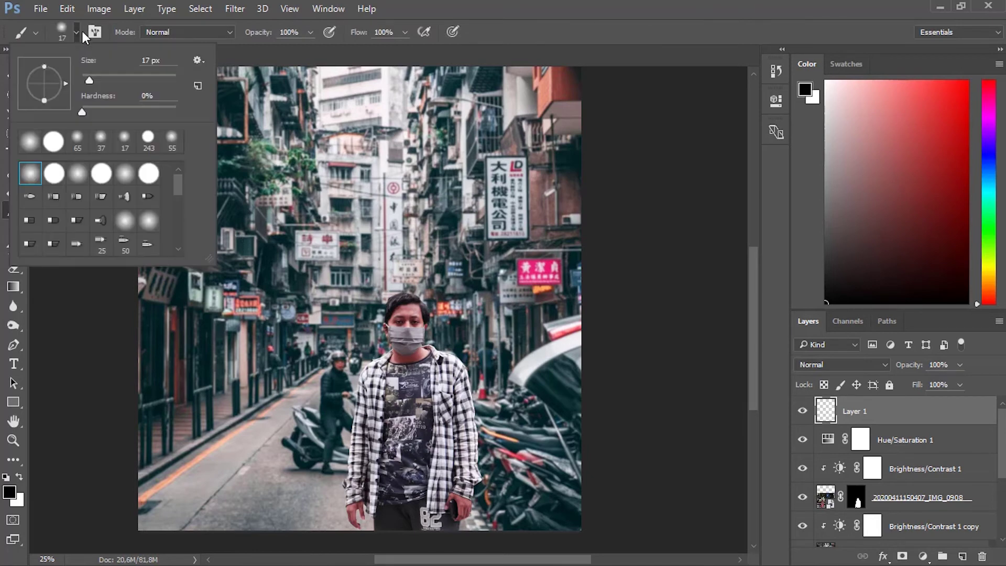
left_click_drag(136, 76, 146, 77)
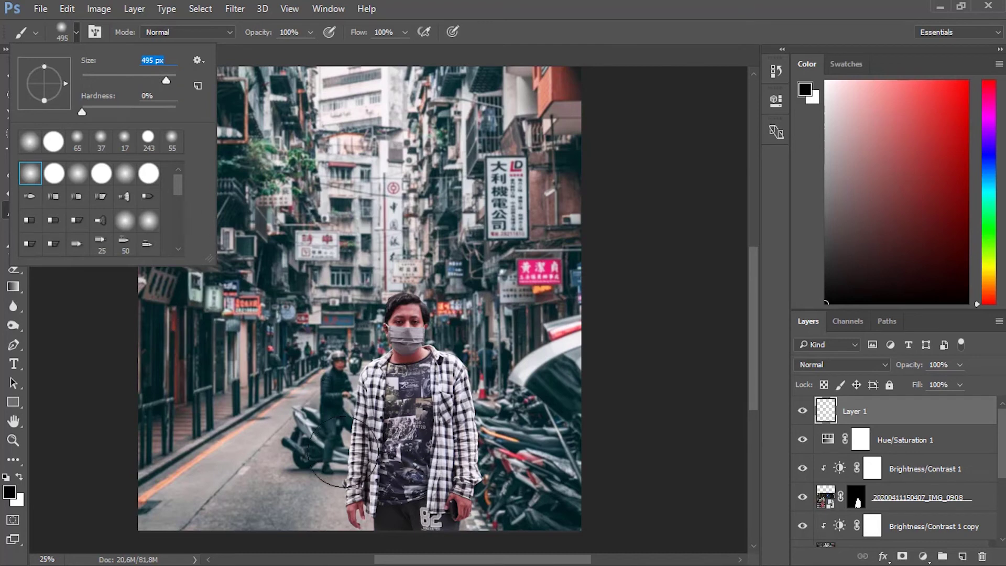
left_click_drag(157, 507, 283, 510)
mouse_move(559, 517)
left_mouse_down()
mouse_move(544, 519)
mouse_move(576, 524)
left_mouse_up()
key("ctrl+alt+z")
key("ctrl+alt+z")
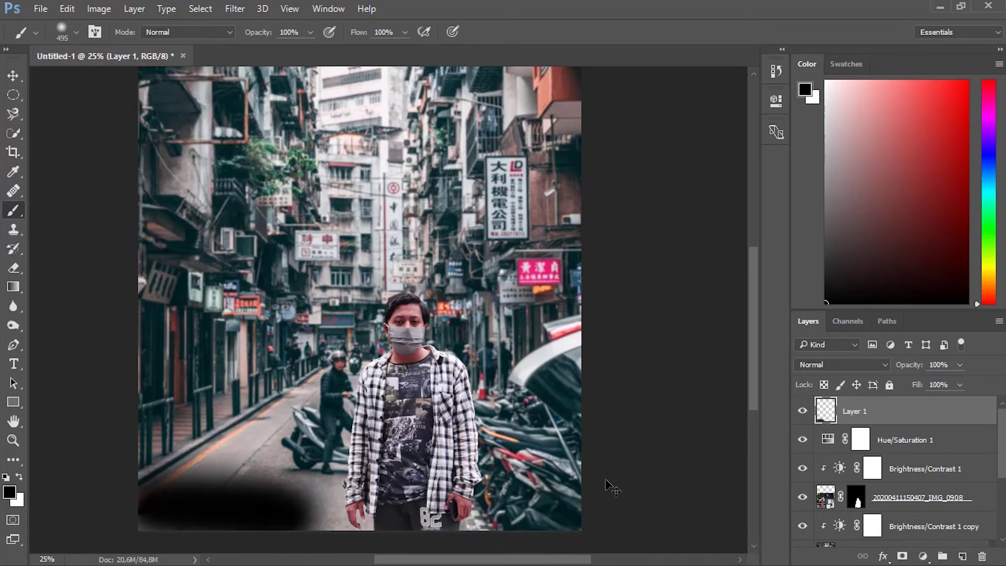
key("ctrl+z")
key("ctrl+alt+z")
key("ctrl+alt+z")
Step: Paint a white haze across the picture's lower edge on the new layer with a soft 1457 px brush
scroll(650, 475, "down", 1)
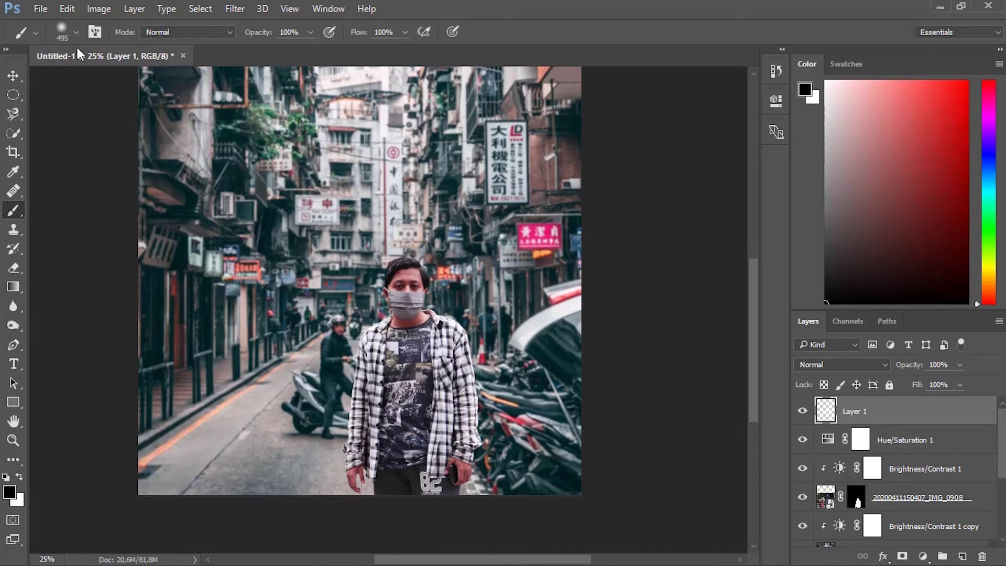
left_click(76, 33)
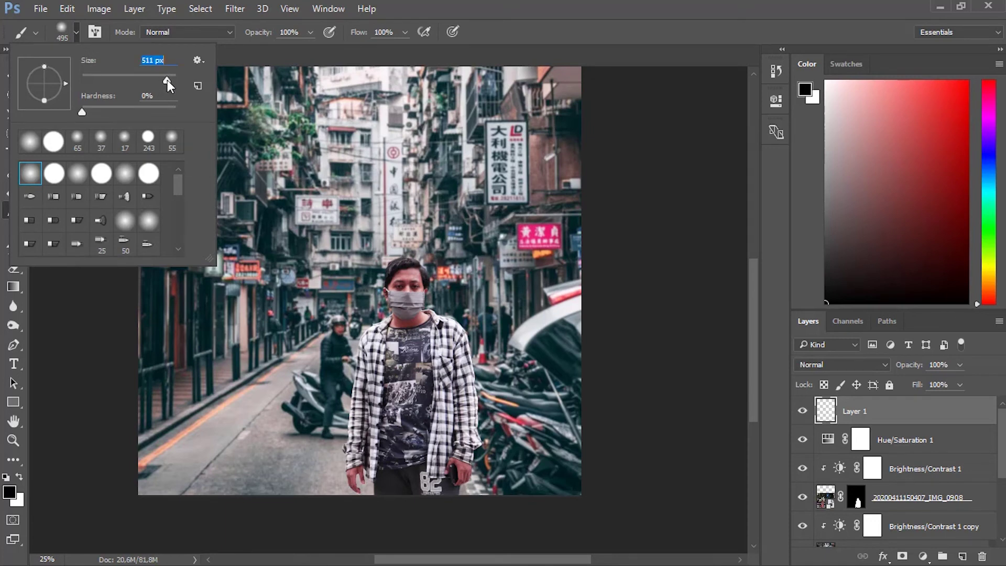
left_click_drag(169, 81, 168, 81)
left_click(18, 477)
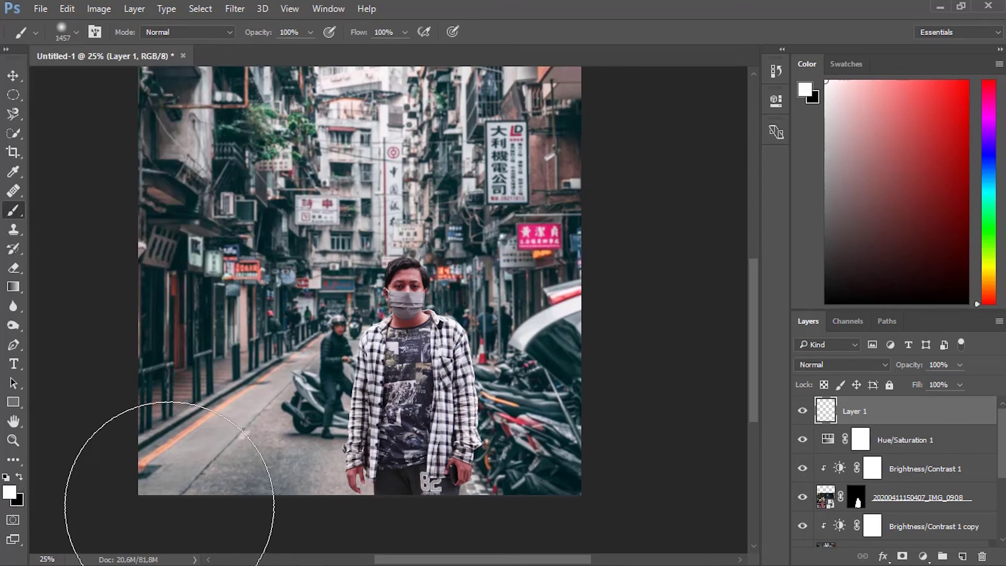
left_click_drag(231, 517, 643, 503)
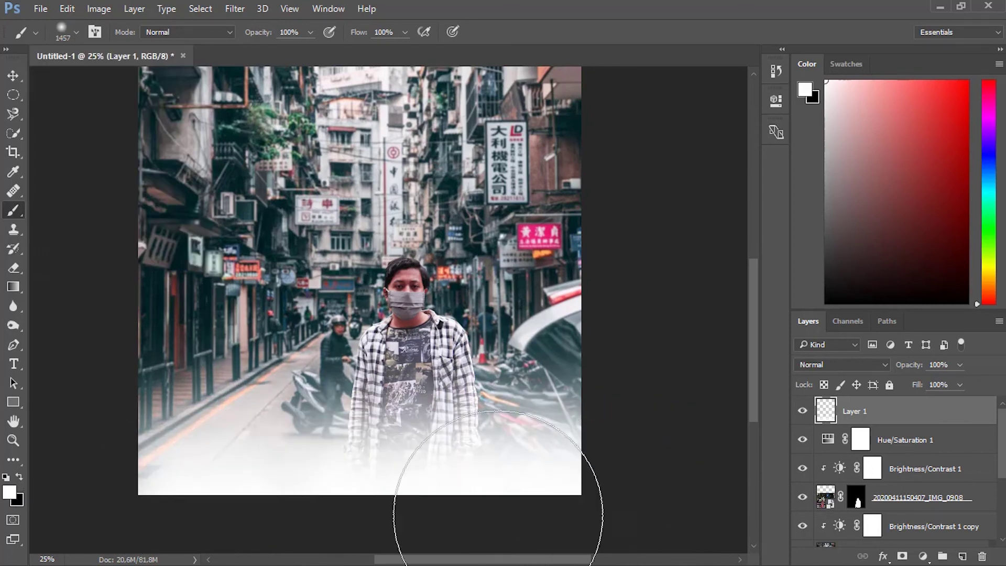
Step: Soften the white haze on Layer 1 with a Gaussian Blur
left_click(13, 76)
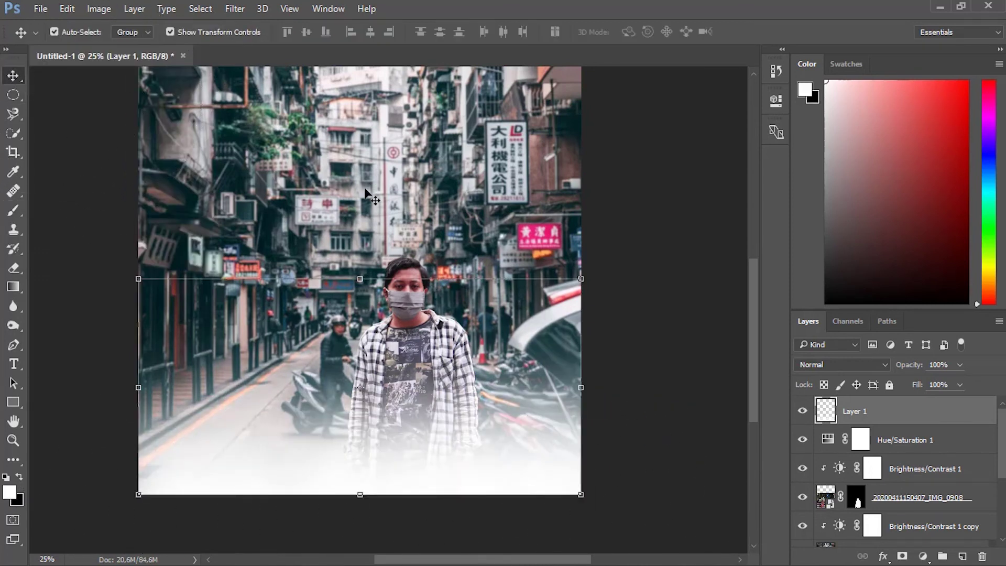
left_click(235, 8)
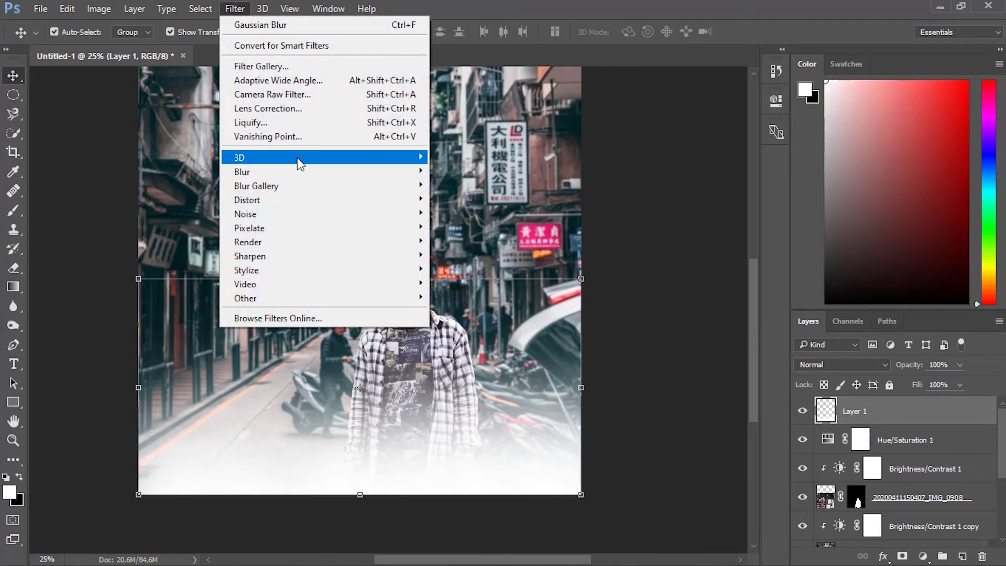
mouse_move(297, 173)
left_click(469, 227)
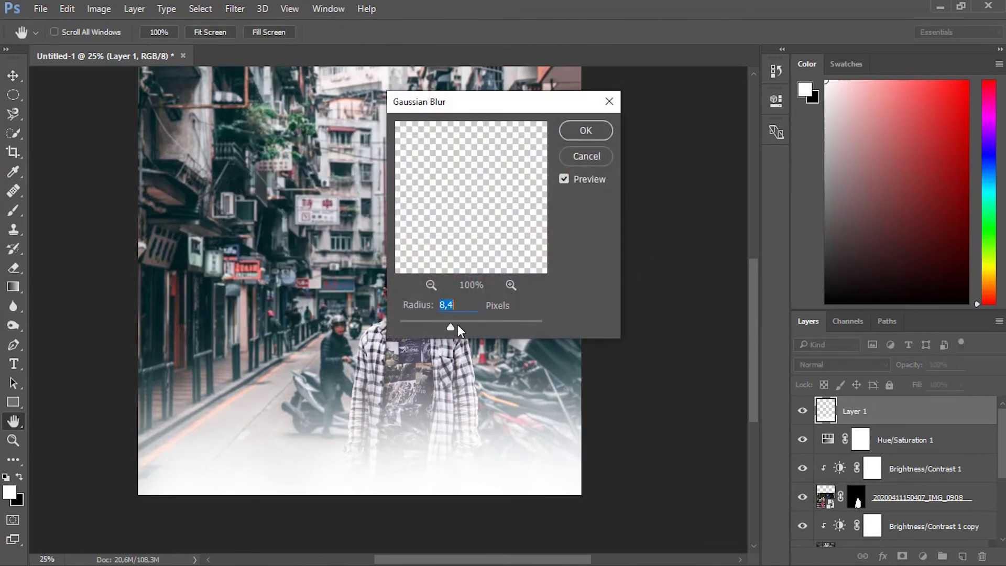
left_click_drag(457, 324, 455, 325)
left_click_drag(472, 101, 646, 64)
left_click(742, 97)
key("v")
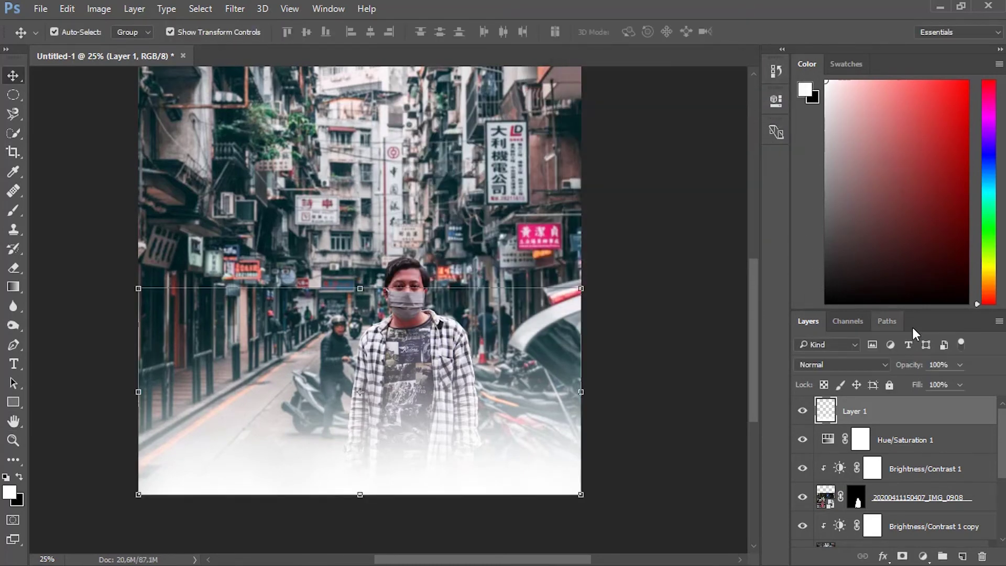
Step: Try different blend modes on the white haze layer and settle on Soft Light
left_click(885, 367)
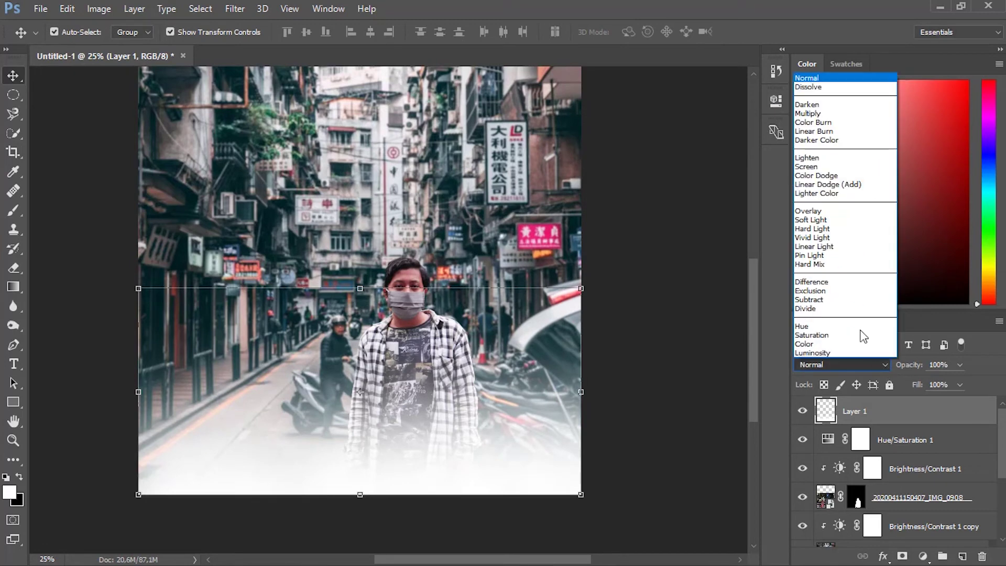
left_click(826, 104)
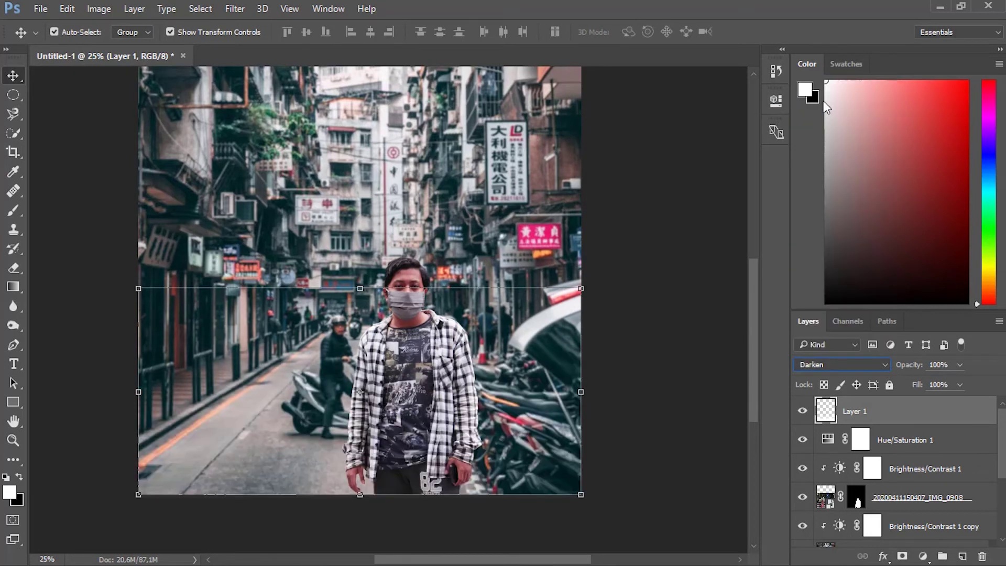
key("Down")
key("Down")
key("Down")
key("Down")
key("Down")
key("Down")
key("Down")
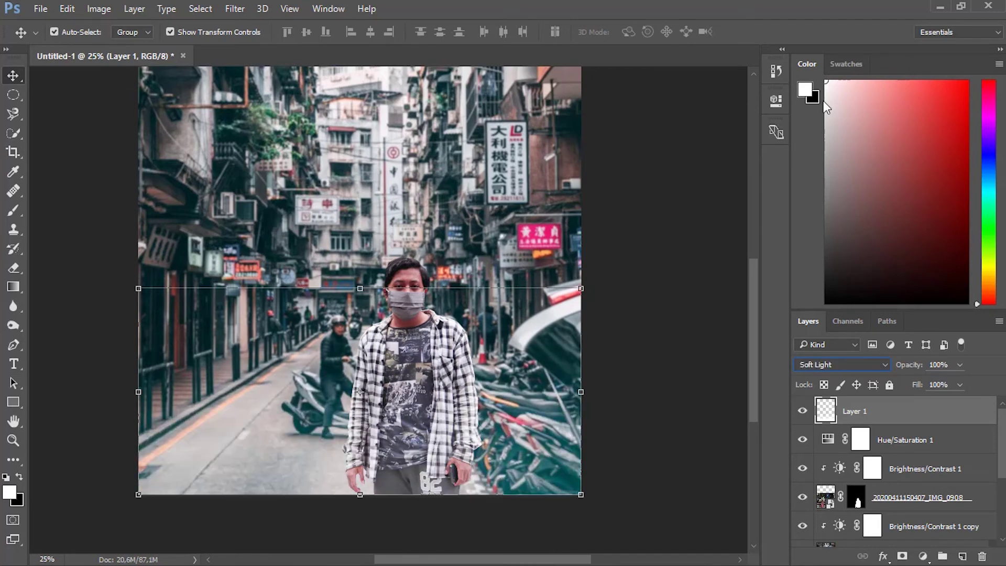
key("Down")
key("Down")
key("Down")
key("Down")
key("Down")
key("Down")
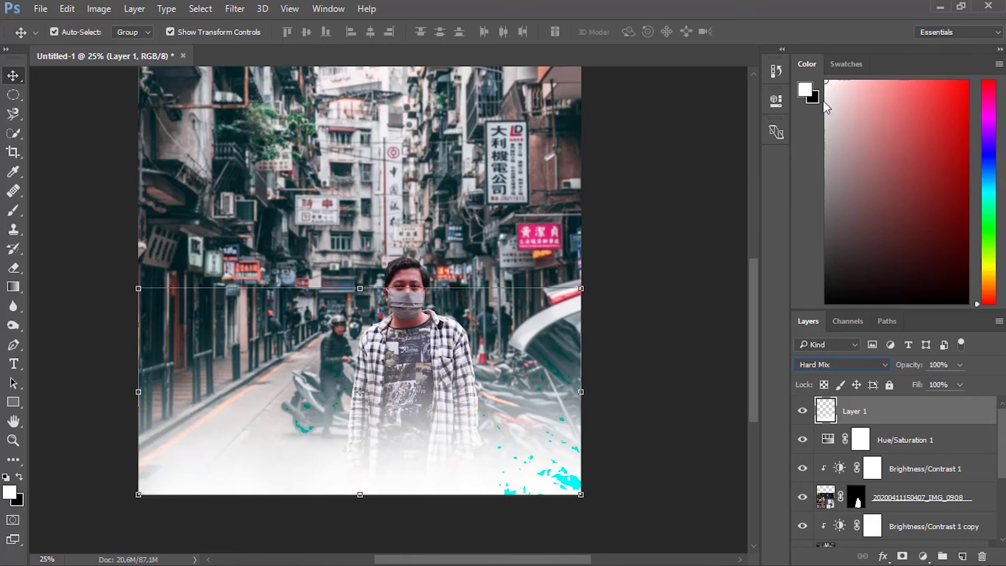
key("Up")
key("Up")
key("Up")
key("Up")
key("Up")
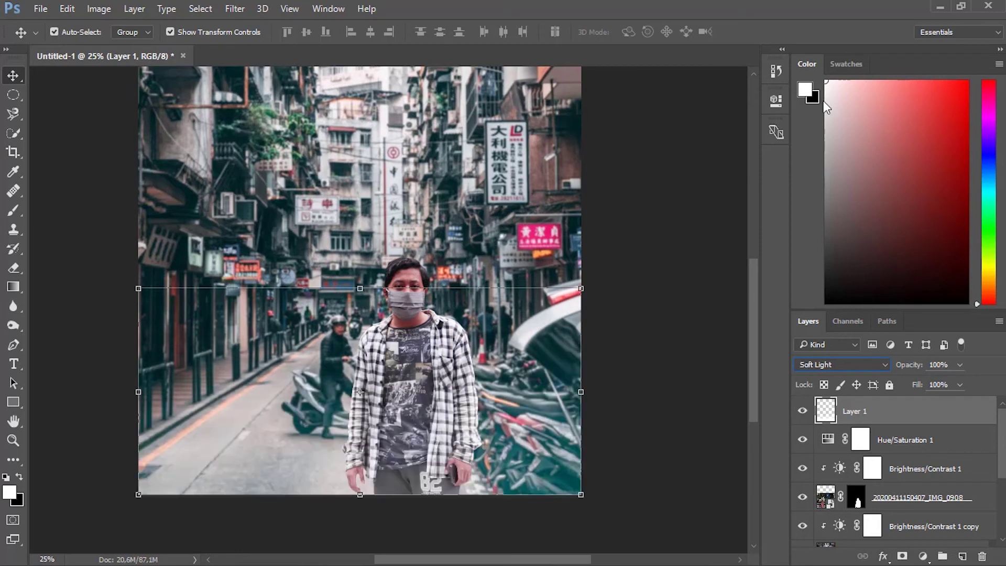
Step: Lower the haze layer's opacity to 54% and compare the picture with the layer hidden and shown
left_click(959, 365)
left_click_drag(954, 384, 937, 385)
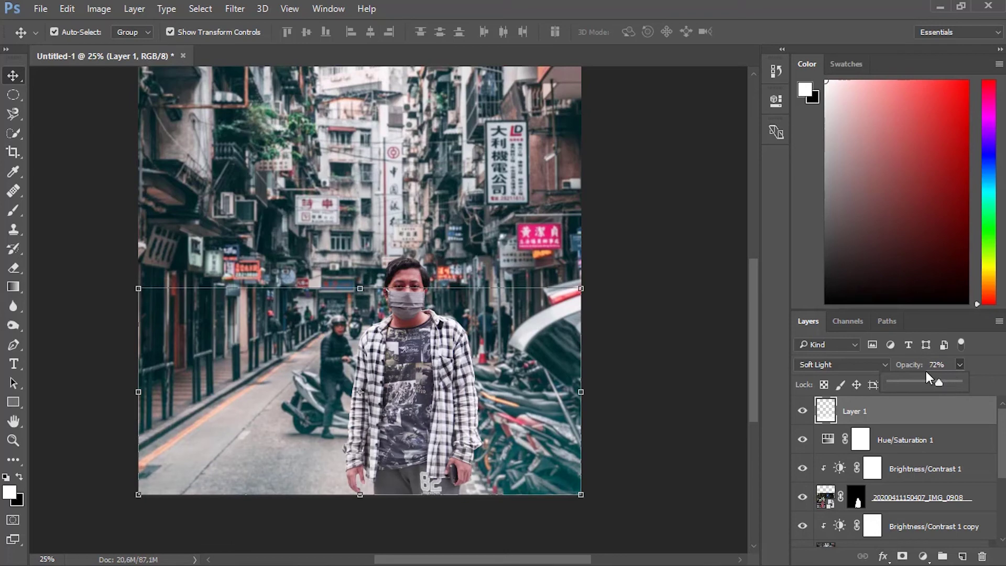
left_click(722, 363)
left_click(722, 363)
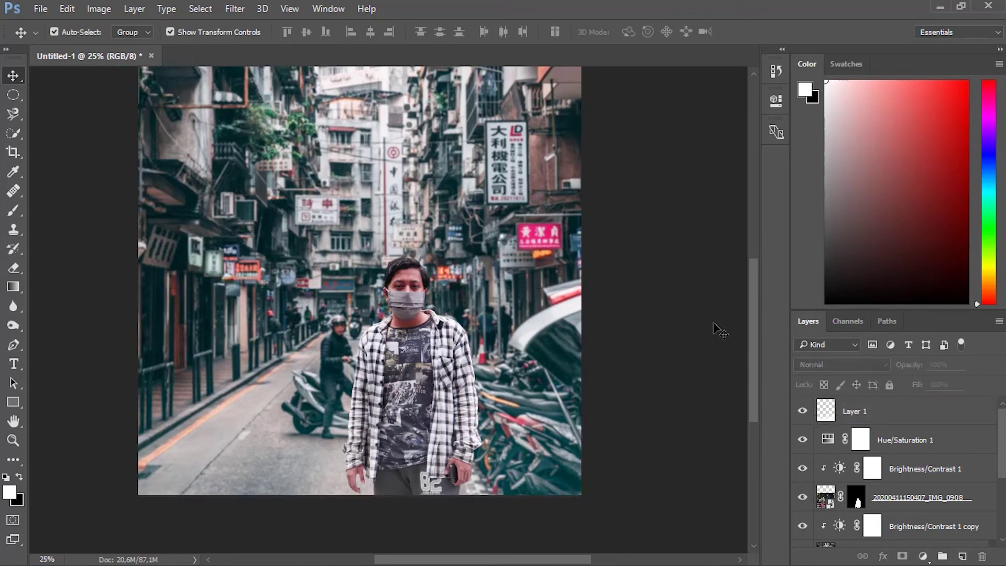
left_click(803, 413)
left_click(803, 414)
left_click(803, 413)
left_click(802, 414)
Step: Darken the haze on Layer 1 with Hue/Saturation, setting its Lightness to -33
left_click(861, 419)
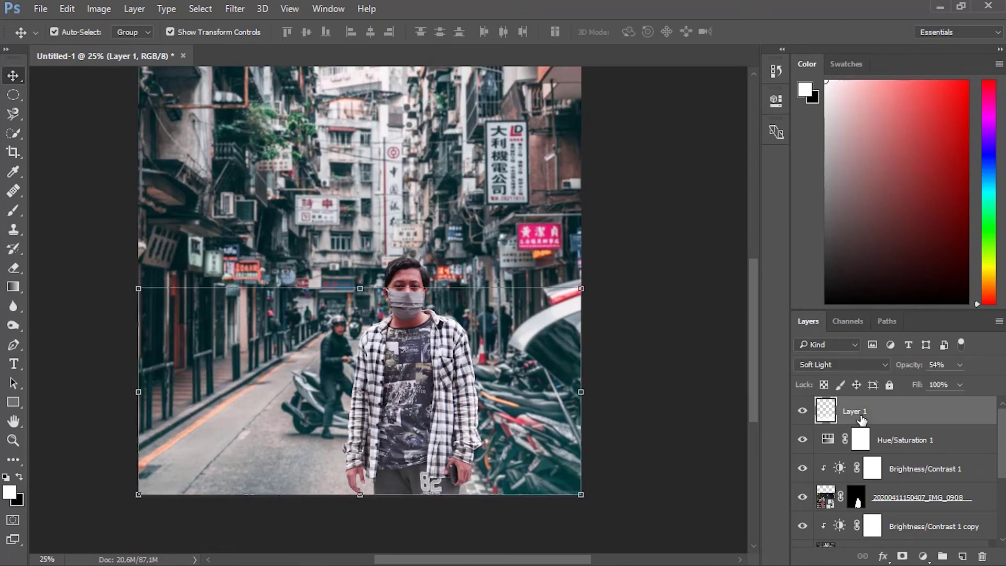
key("ctrl+u")
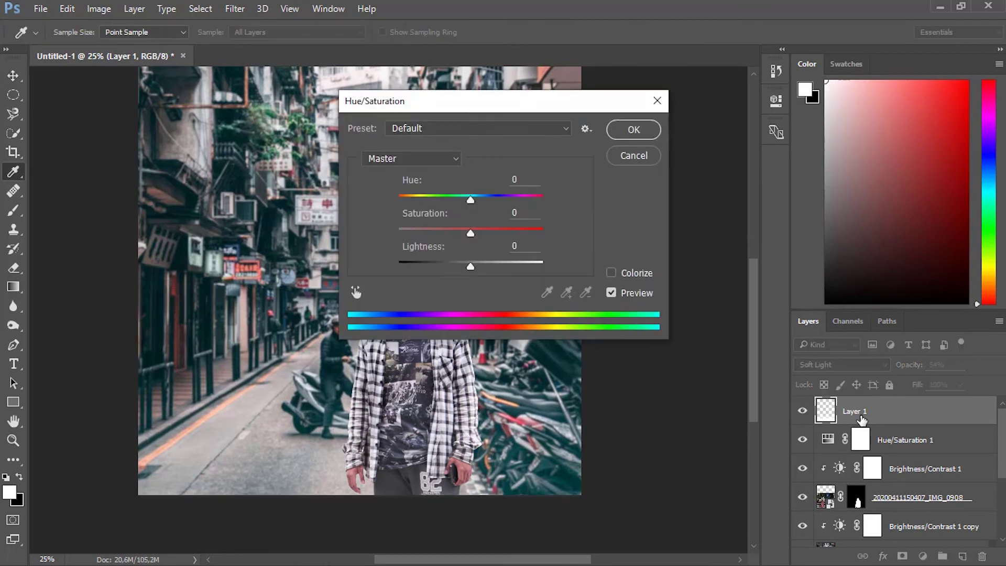
left_click_drag(786, 148, 800, 152)
left_click_drag(748, 311, 725, 315)
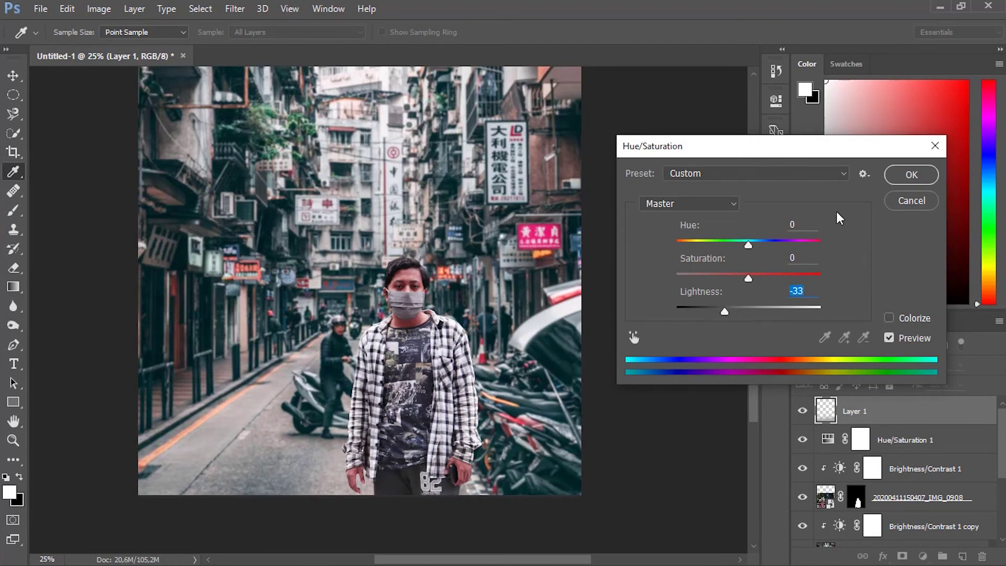
left_click(911, 177)
key("v")
left_click(704, 271)
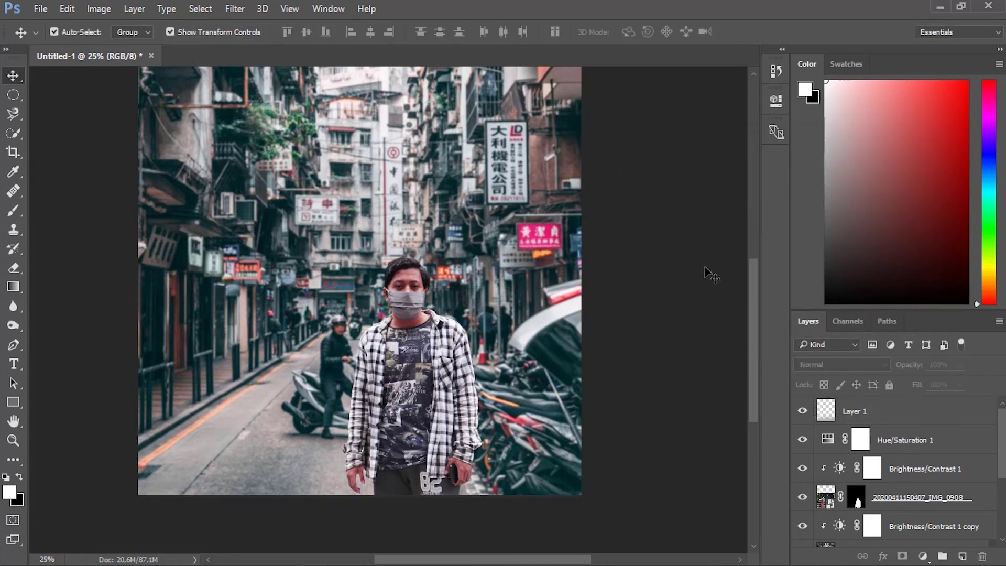
Step: Examine the street composite from top to bottom, then inspect the man's face and mask tones up close
scroll(558, 370, "up", 3)
scroll(519, 357, "up", 2)
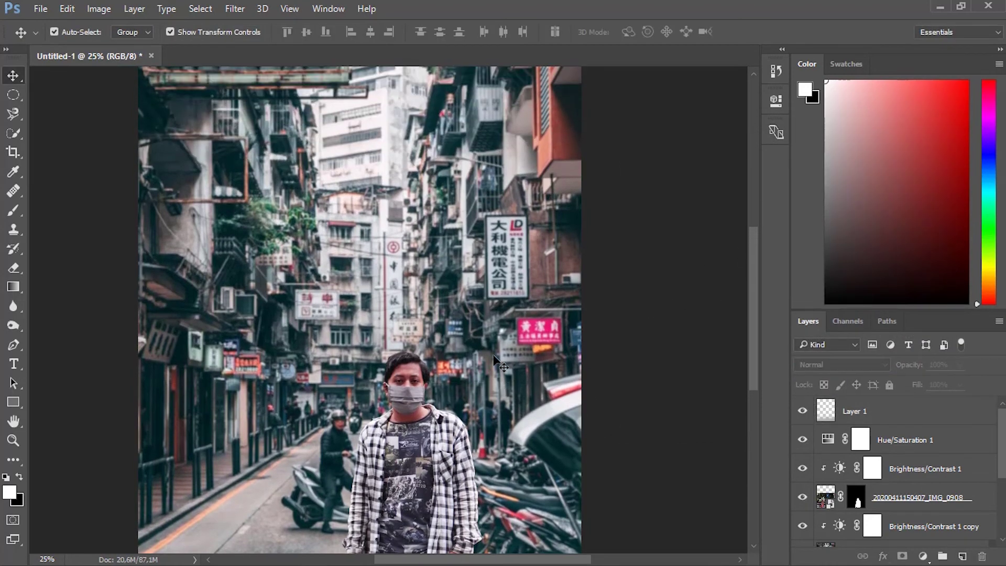
scroll(500, 365, "down", 5)
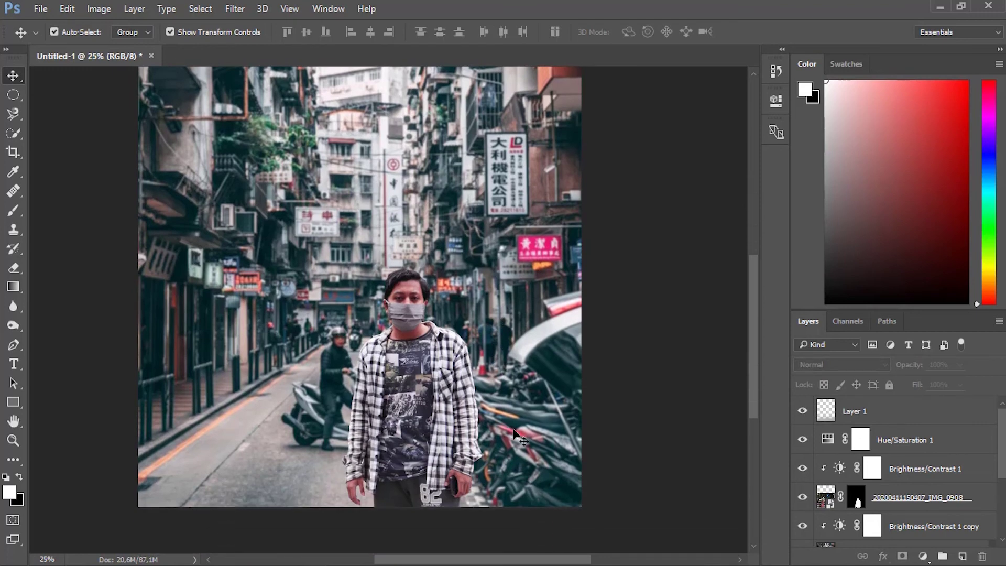
scroll(501, 406, "up", 1)
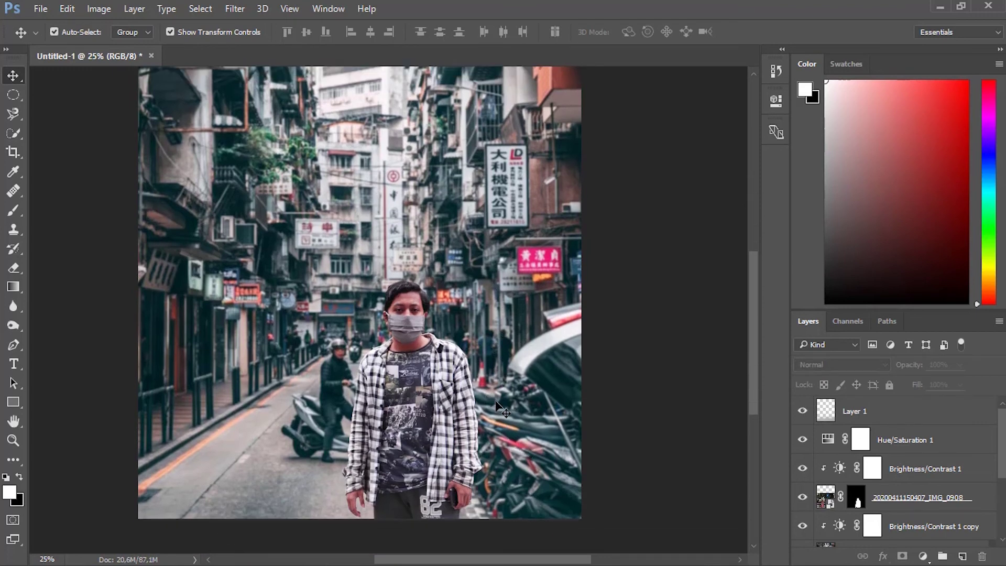
scroll(500, 409, "up", 1)
scroll(500, 409, "up", 1)
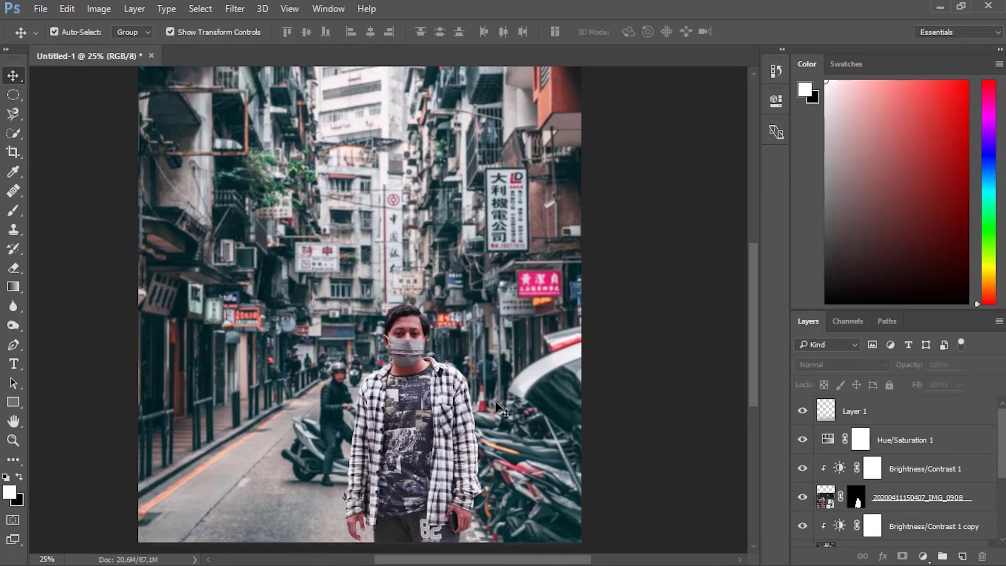
left_click(13, 441)
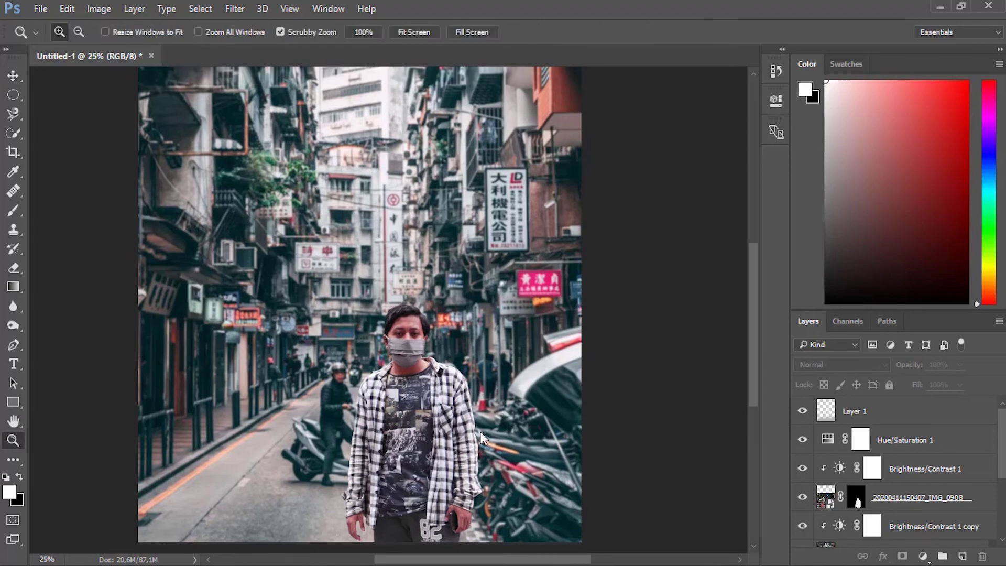
left_click(428, 334)
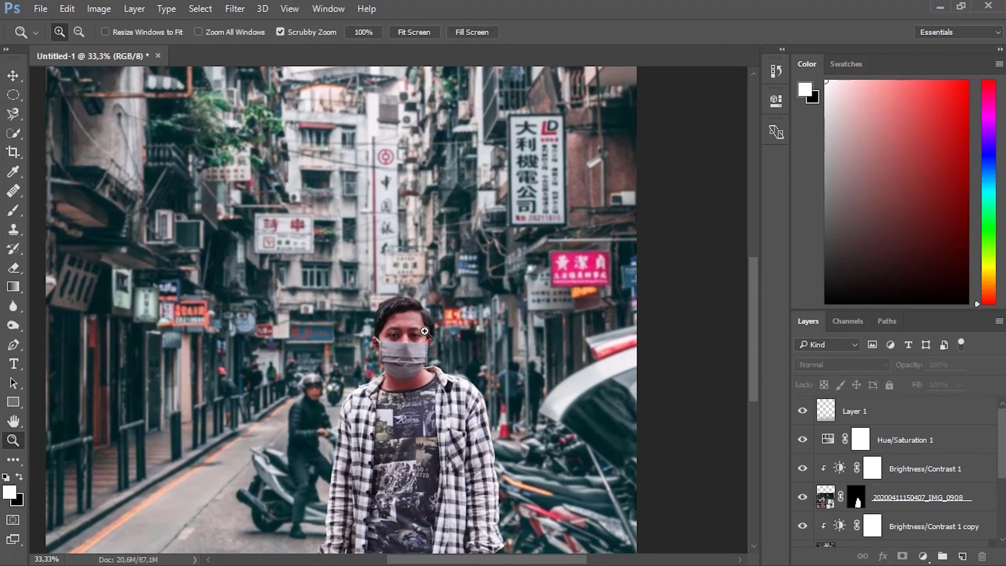
left_click(425, 331)
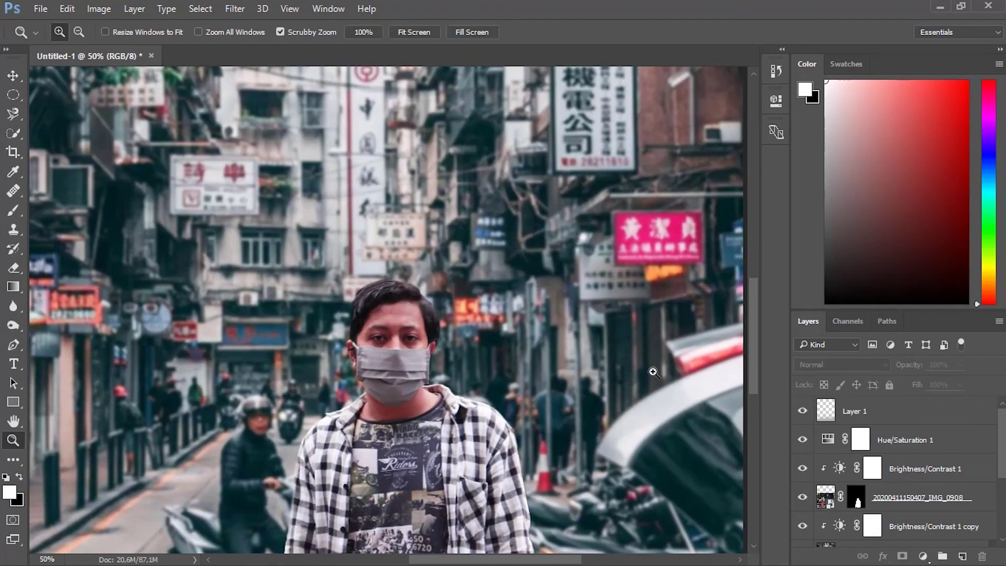
Step: Add a Color Balance adjustment clipped to the man's photo layer and shift its midtones slightly toward red
left_click(878, 498)
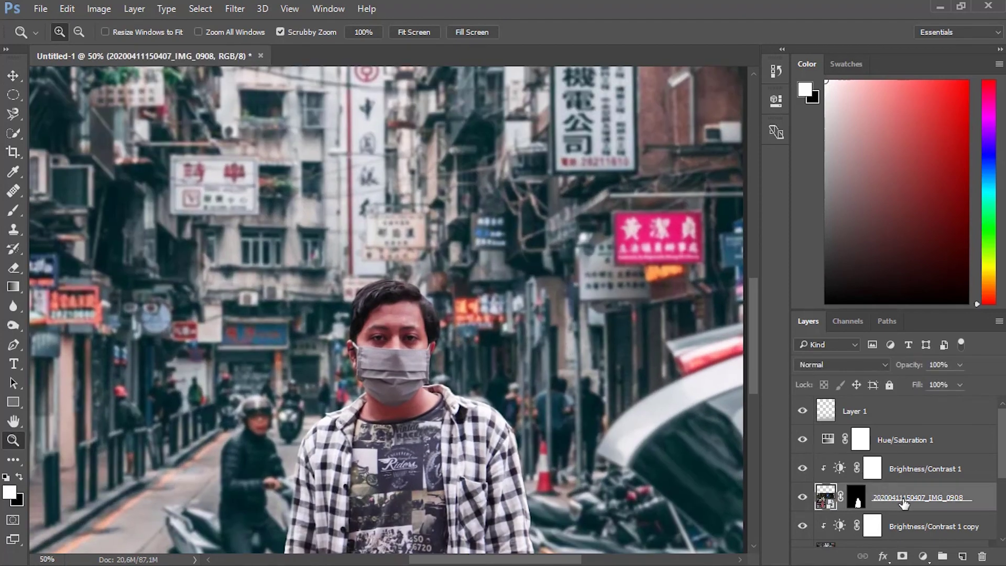
left_click(923, 556)
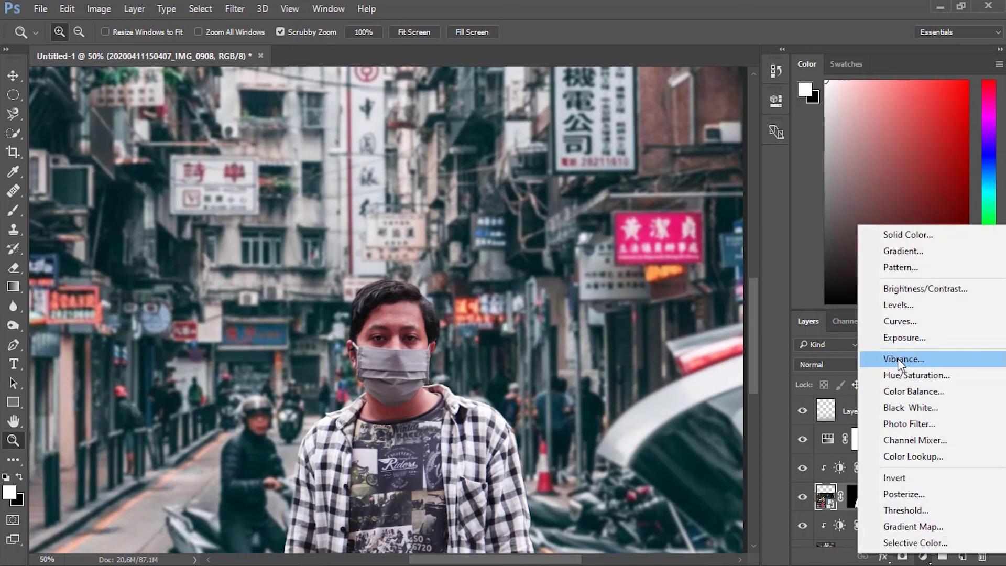
left_click(901, 388)
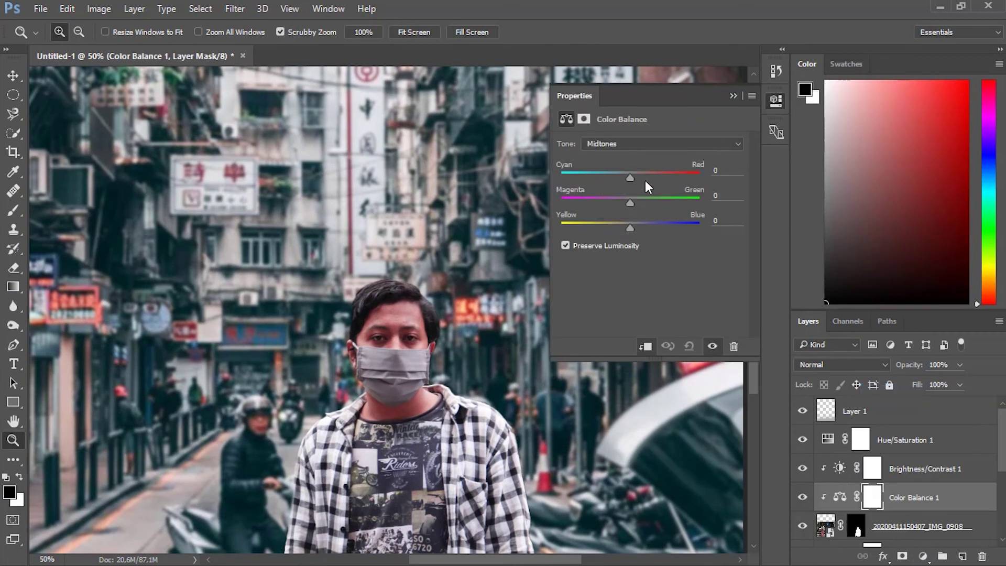
mouse_move(628, 175)
left_mouse_down()
mouse_move(601, 177)
mouse_move(641, 180)
mouse_move(634, 186)
left_mouse_up()
left_click(733, 96)
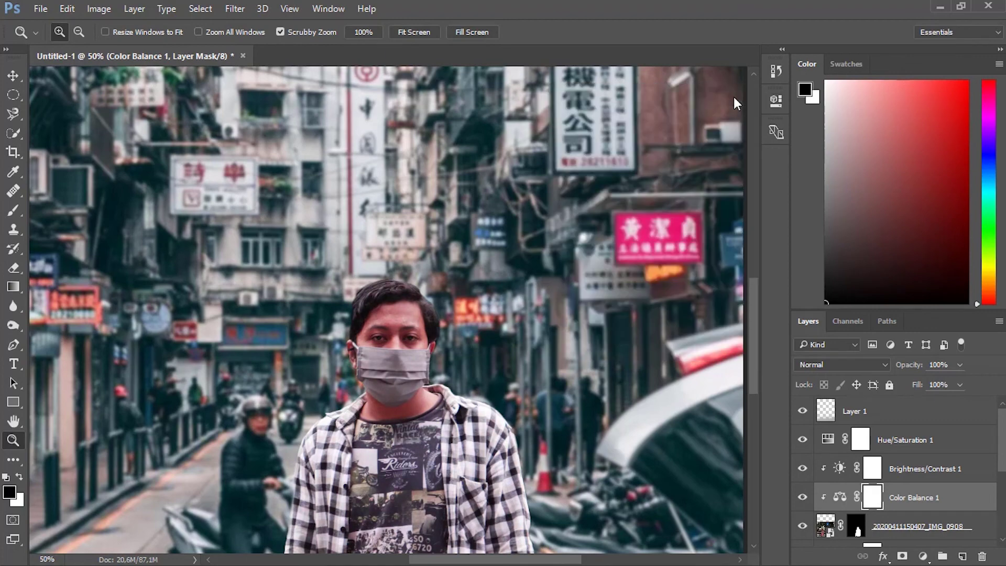
Step: Set the man's Color Balance midtones to -6 for Cyan/Red and +5 for Magenta/Green
key("ctrl+minus")
key("ctrl+minus")
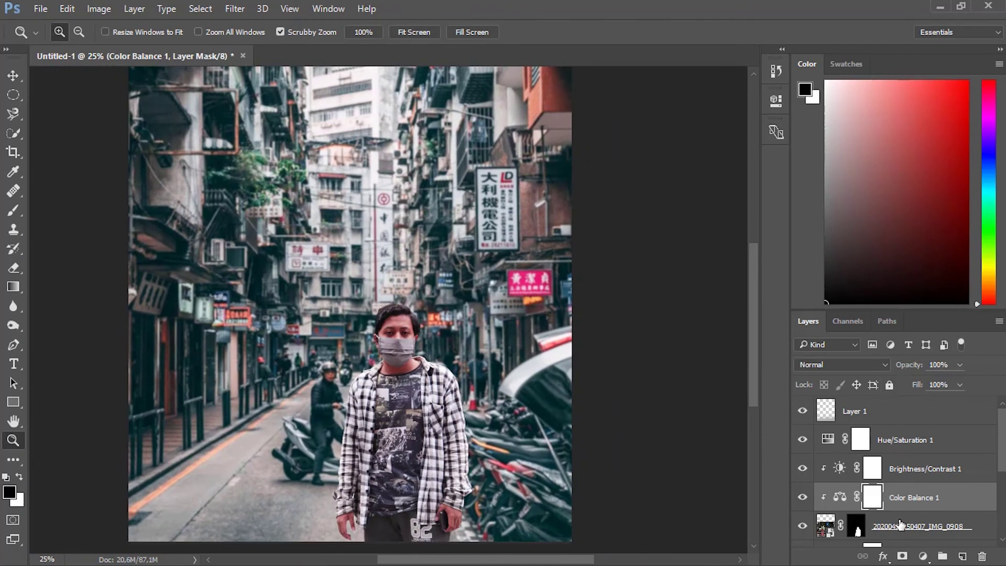
double_click(840, 497)
left_click_drag(633, 178, 628, 180)
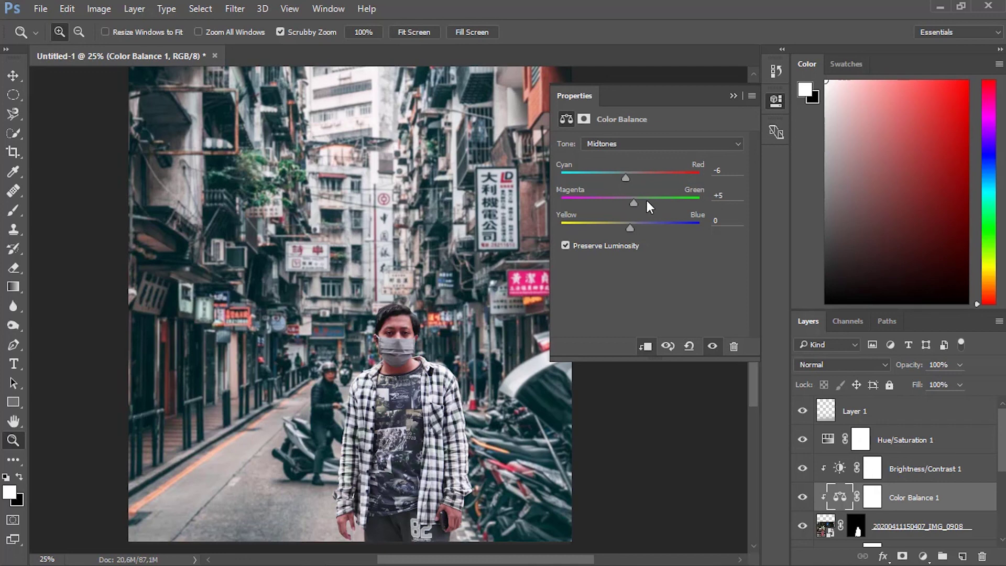
mouse_move(642, 201)
left_mouse_down()
mouse_move(622, 202)
mouse_move(634, 203)
left_mouse_up()
left_click(733, 96)
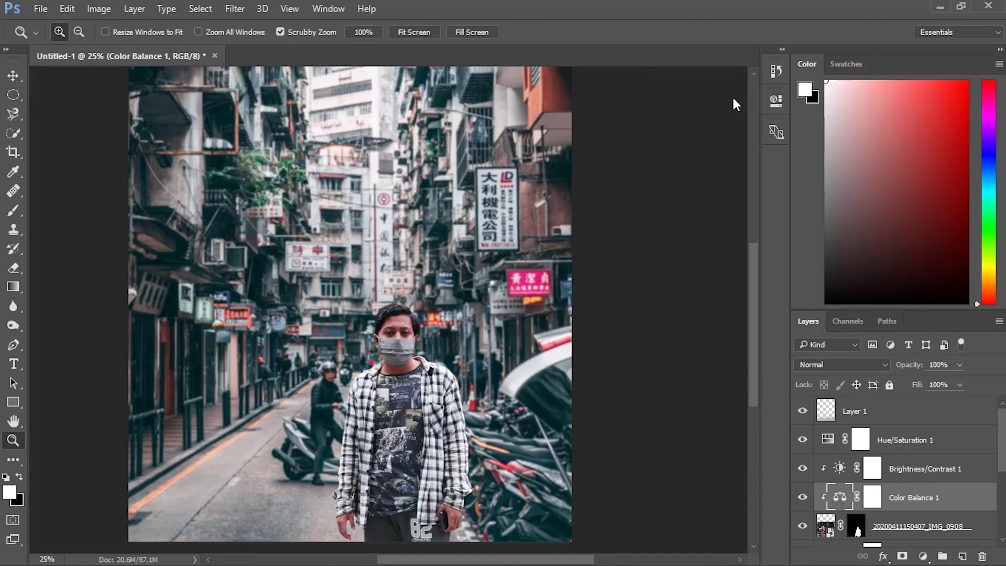
Step: Examine the color-balanced composite as a whole and up close around the man's face, shirt and edges
left_click(653, 198, "alt")
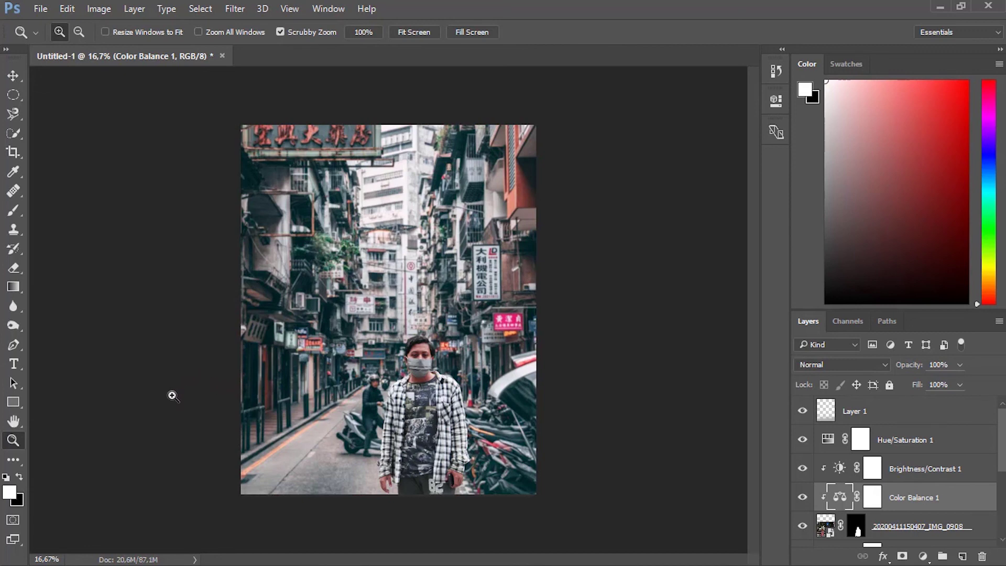
left_click(455, 450)
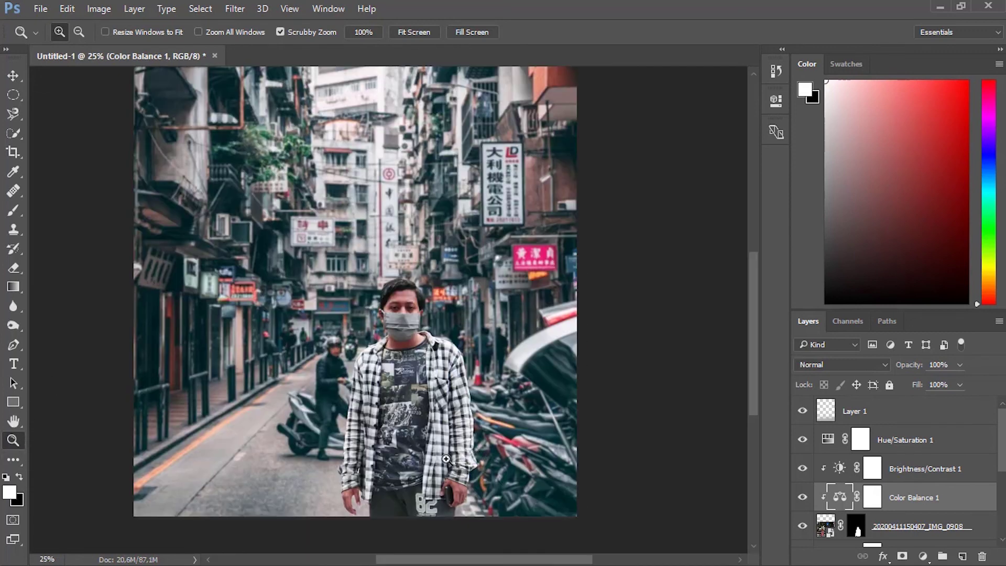
scroll(440, 451, "up", 3)
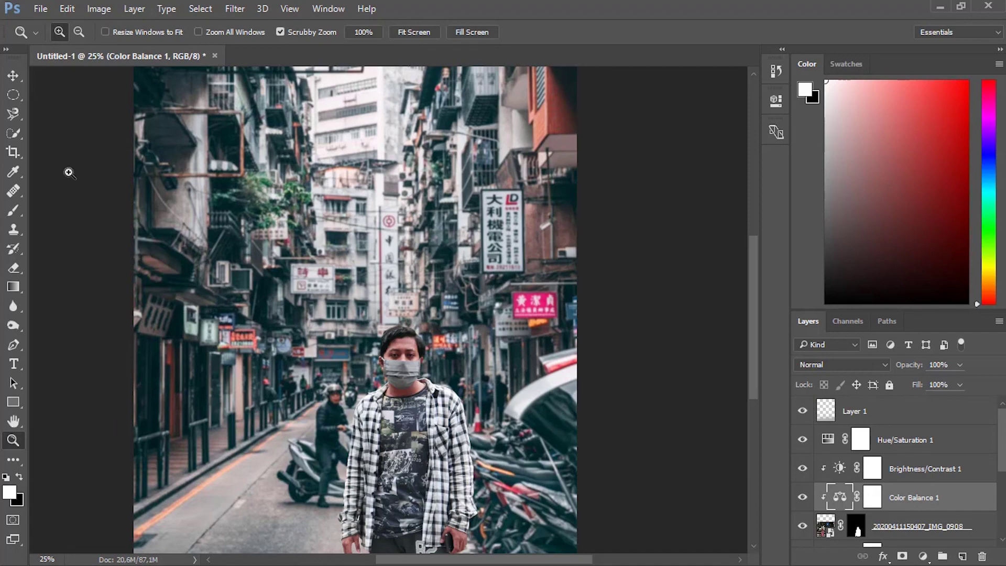
left_click_drag(435, 470, 443, 370)
scroll(312, 282, "up", 1)
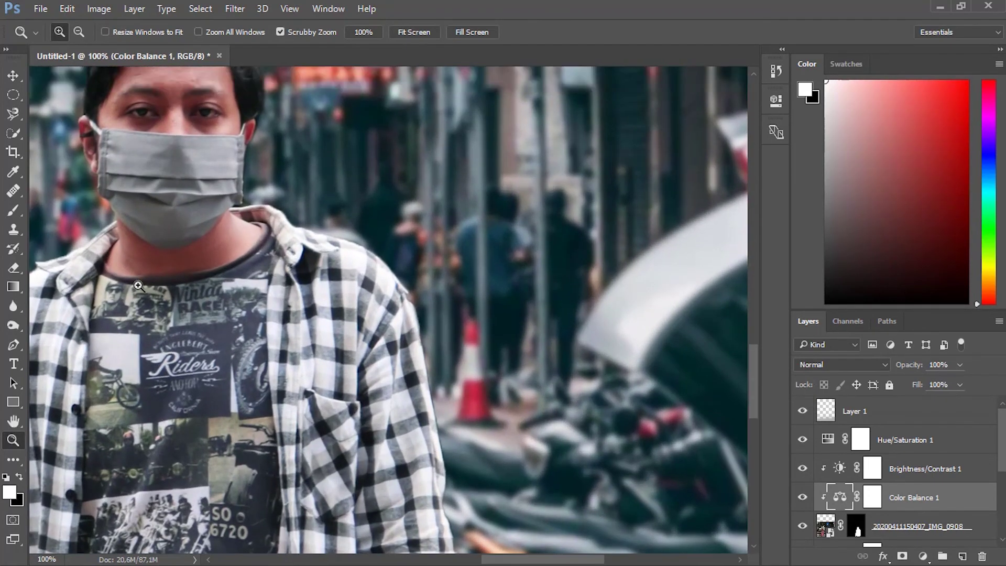
scroll(138, 286, "up", 3)
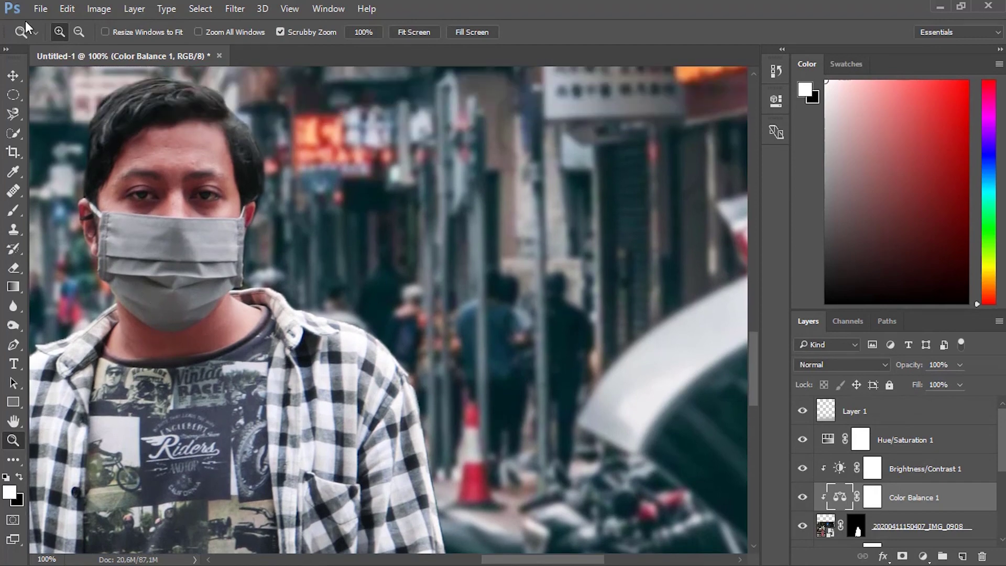
left_click(79, 32)
left_click(124, 105)
left_click(124, 105)
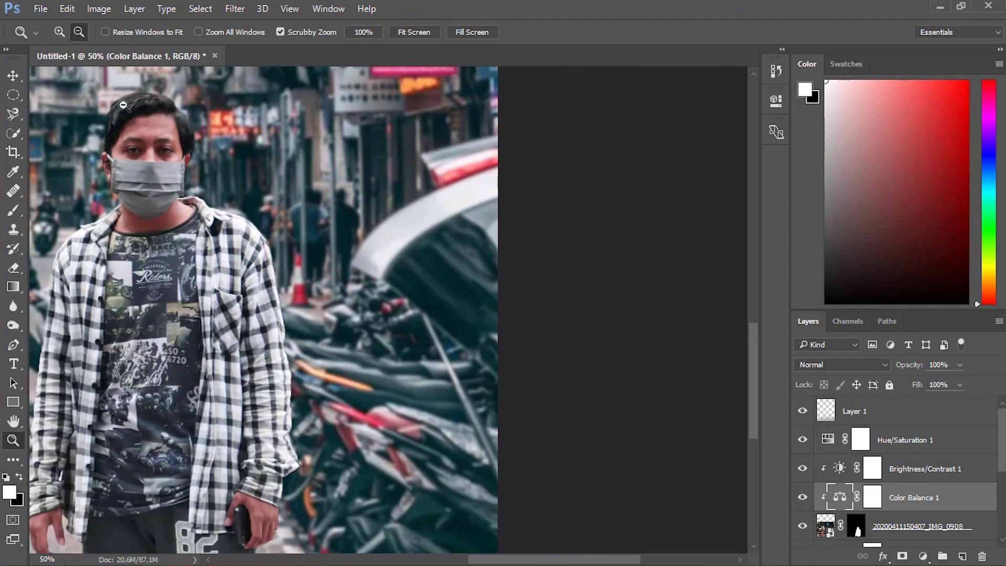
left_click(124, 106)
left_click(126, 109)
left_click(168, 188)
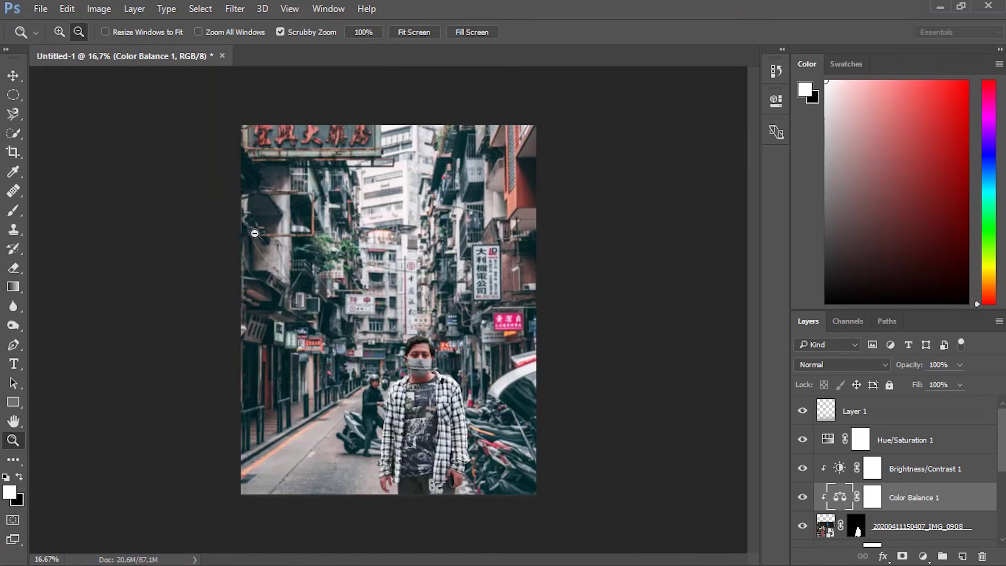